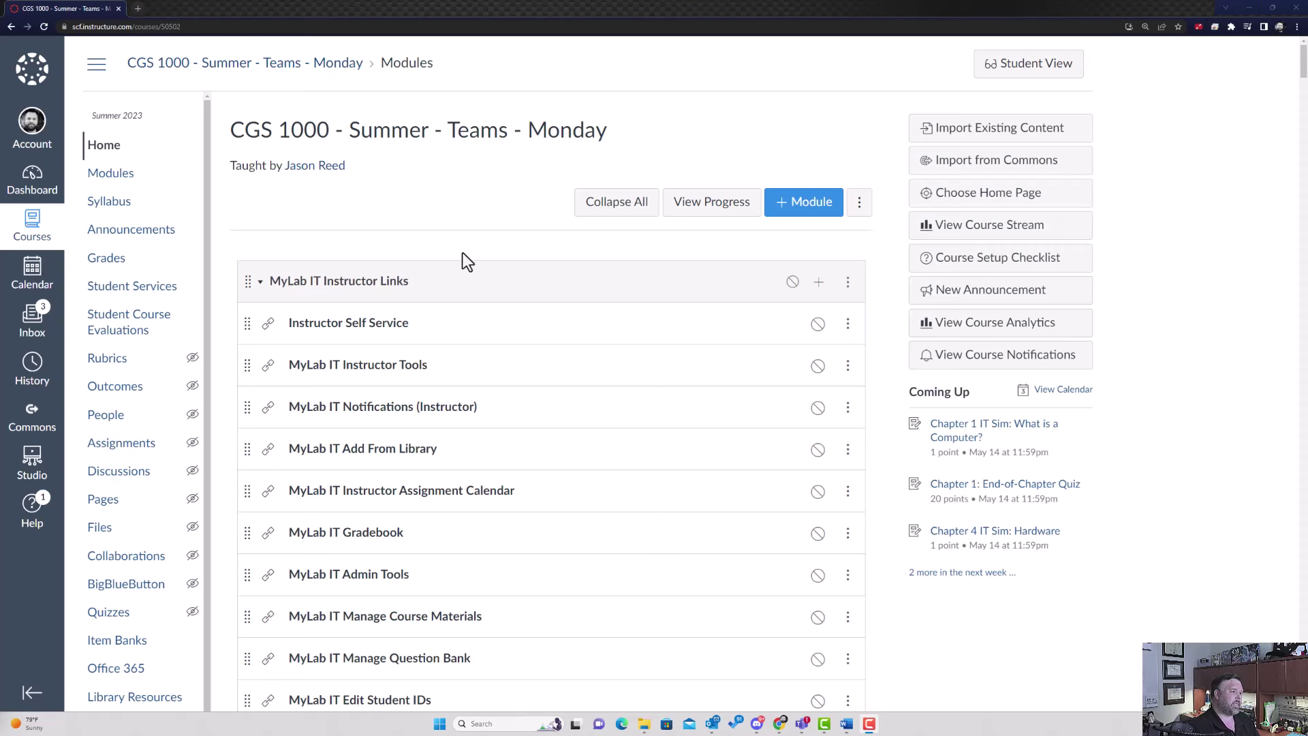
- Open the Word 1G Training (Homework) (PC and Mac) assignment in the Week 3 Module and load it in a new window
{"action": "scroll", "coordinate": [462, 256], "scroll_direction": "down", "scroll_amount": 15}
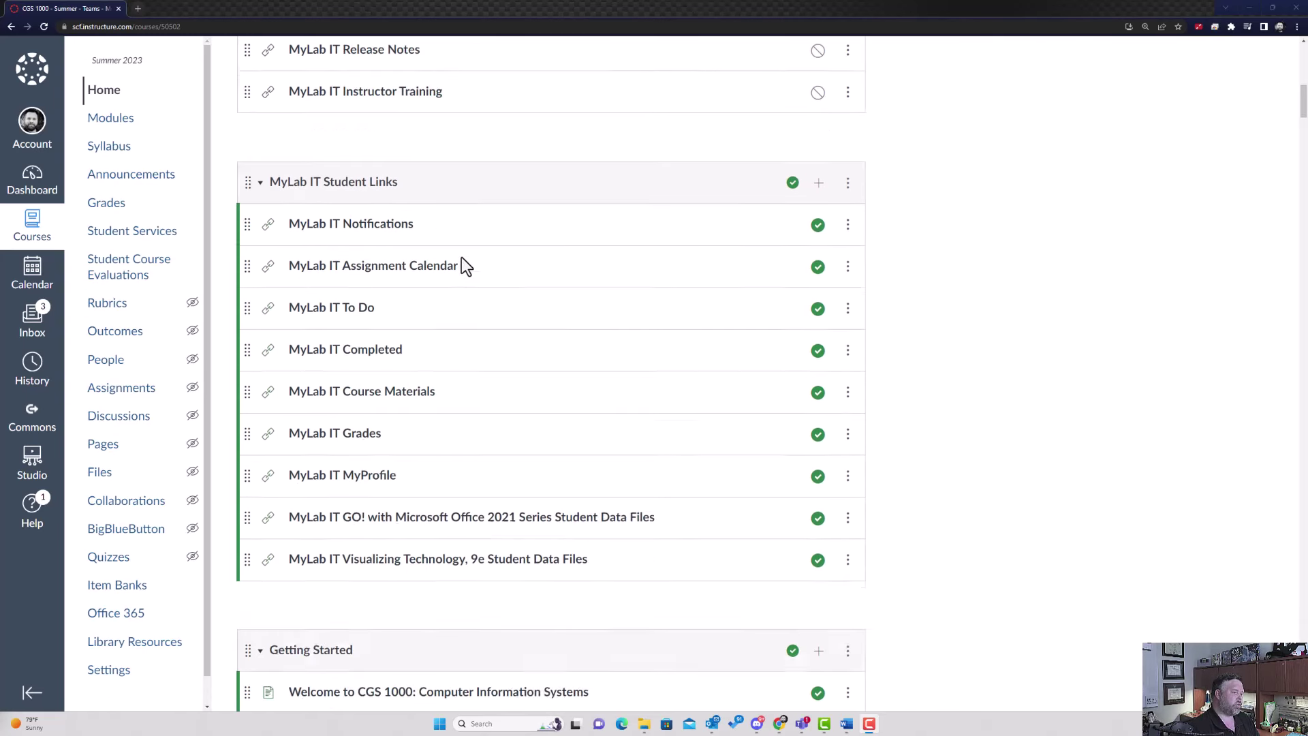
{"action": "scroll", "coordinate": [462, 257], "scroll_direction": "down", "scroll_amount": 20}
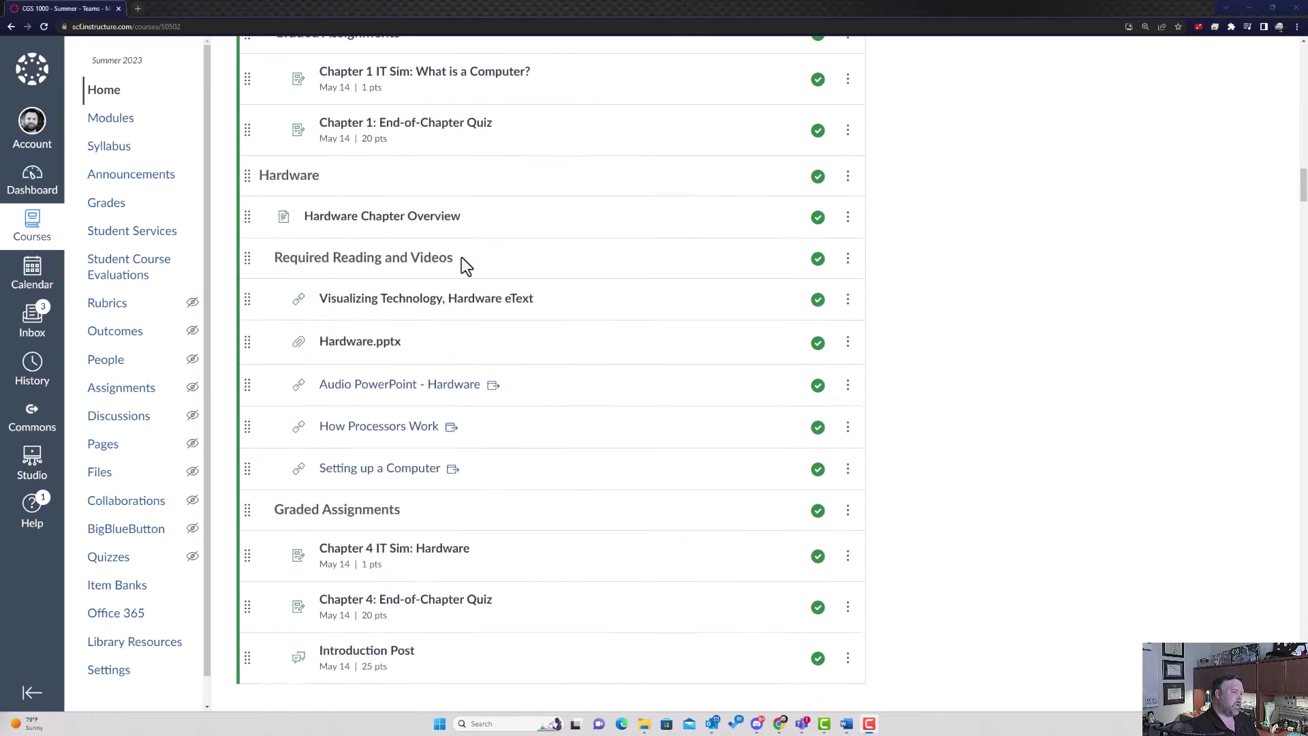
{"action": "scroll", "coordinate": [461, 266], "scroll_direction": "down", "scroll_amount": 20}
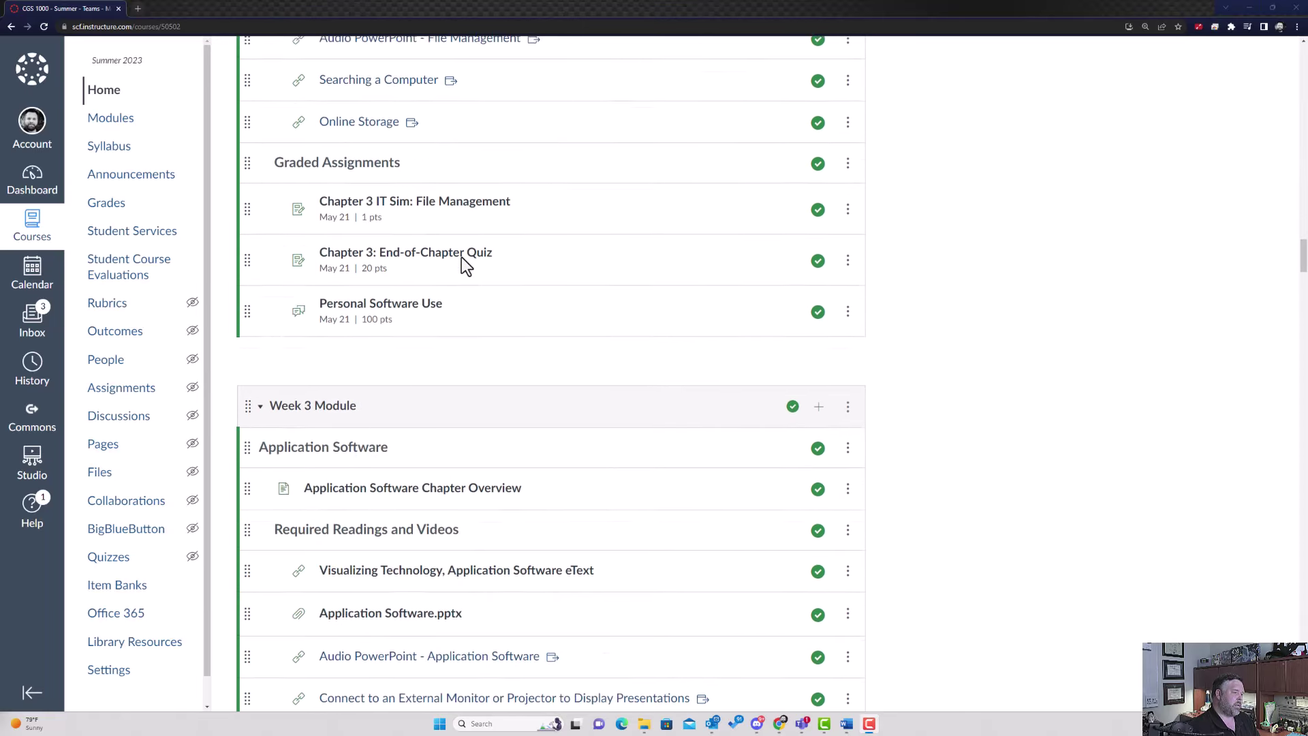
{"action": "scroll", "coordinate": [461, 258], "scroll_direction": "down", "scroll_amount": 10}
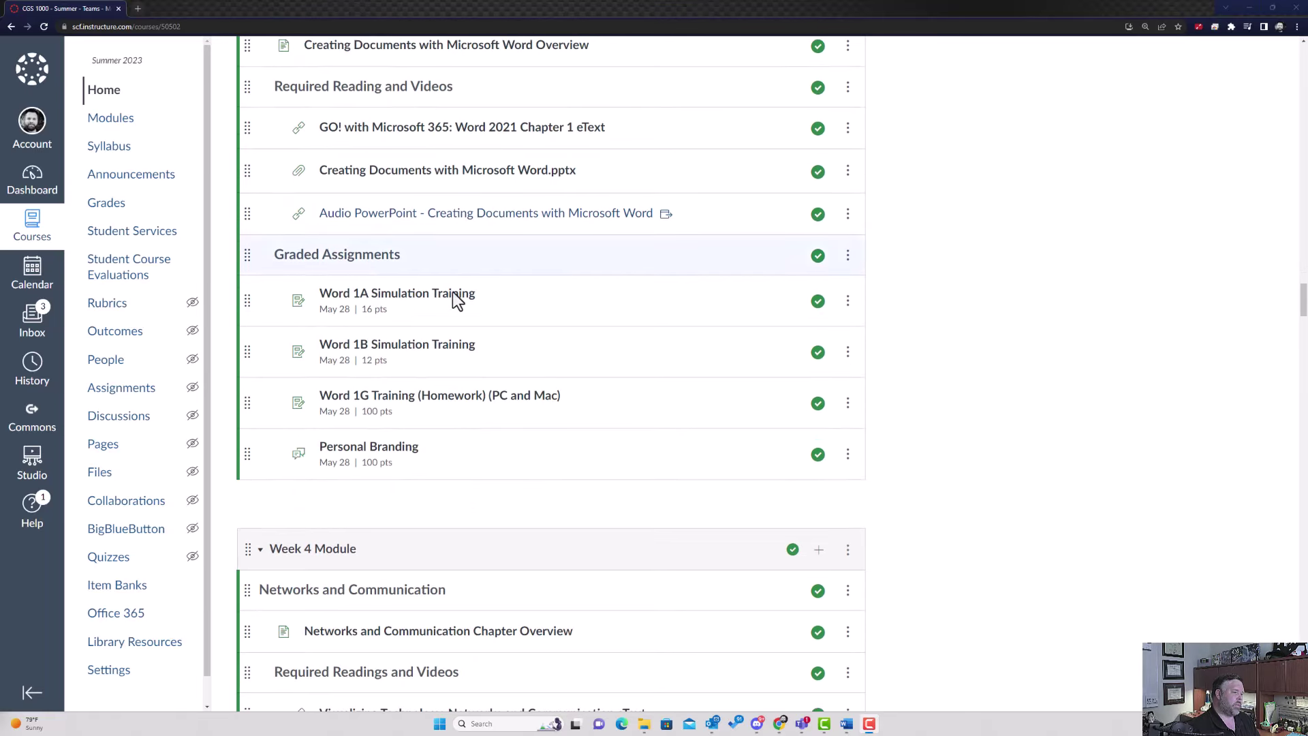
{"action": "left_click", "coordinate": [447, 411]}
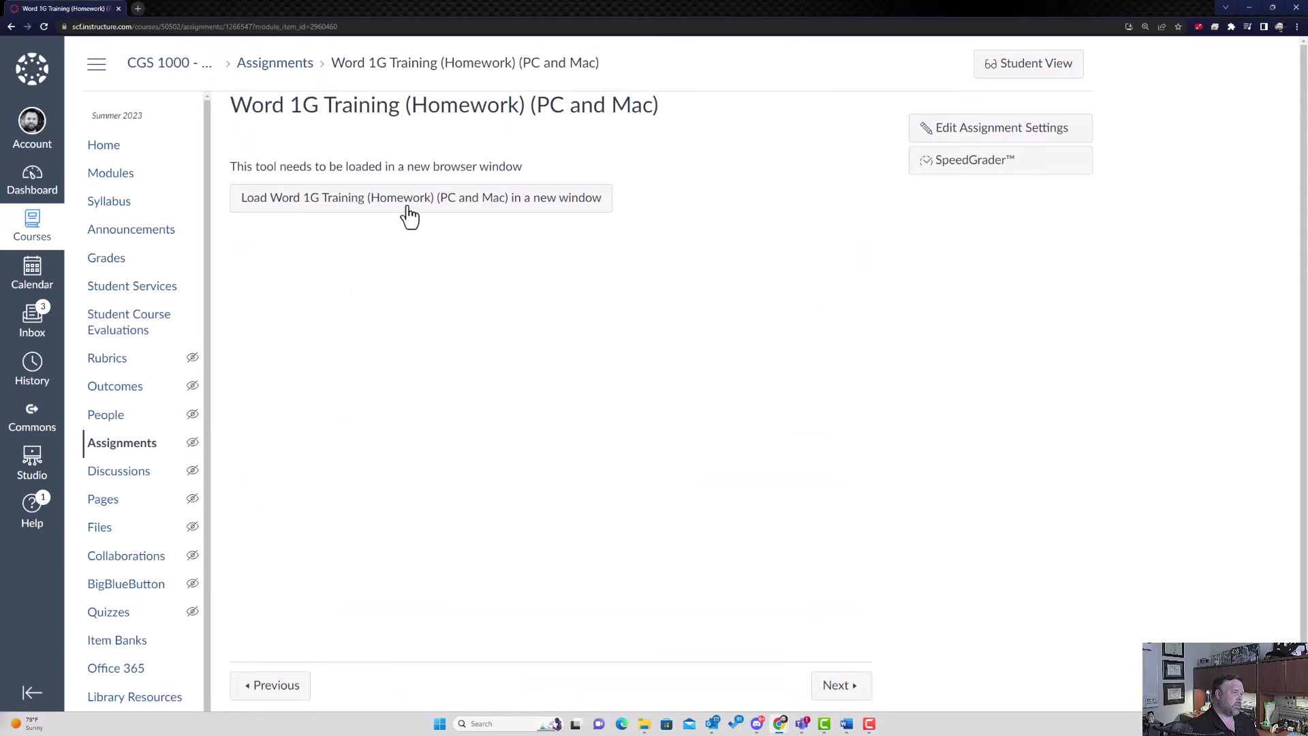
{"action": "left_click", "coordinate": [409, 208]}
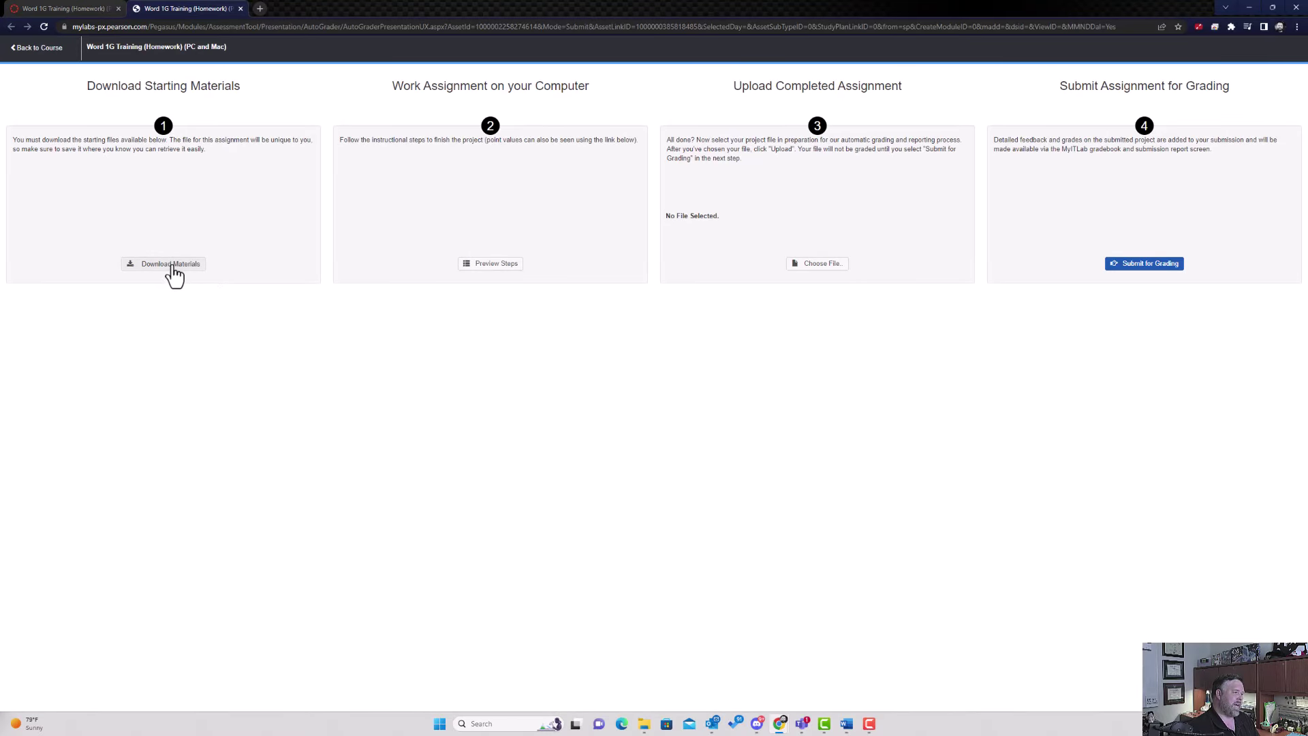
- Download Word_1G_Training_Instructions.docx, _Student_Word_1G_Training.docx, w01G_Training_Text.docx and w01G_Participants.jpg from the assignment's starting materials
{"action": "left_click", "coordinate": [176, 266]}
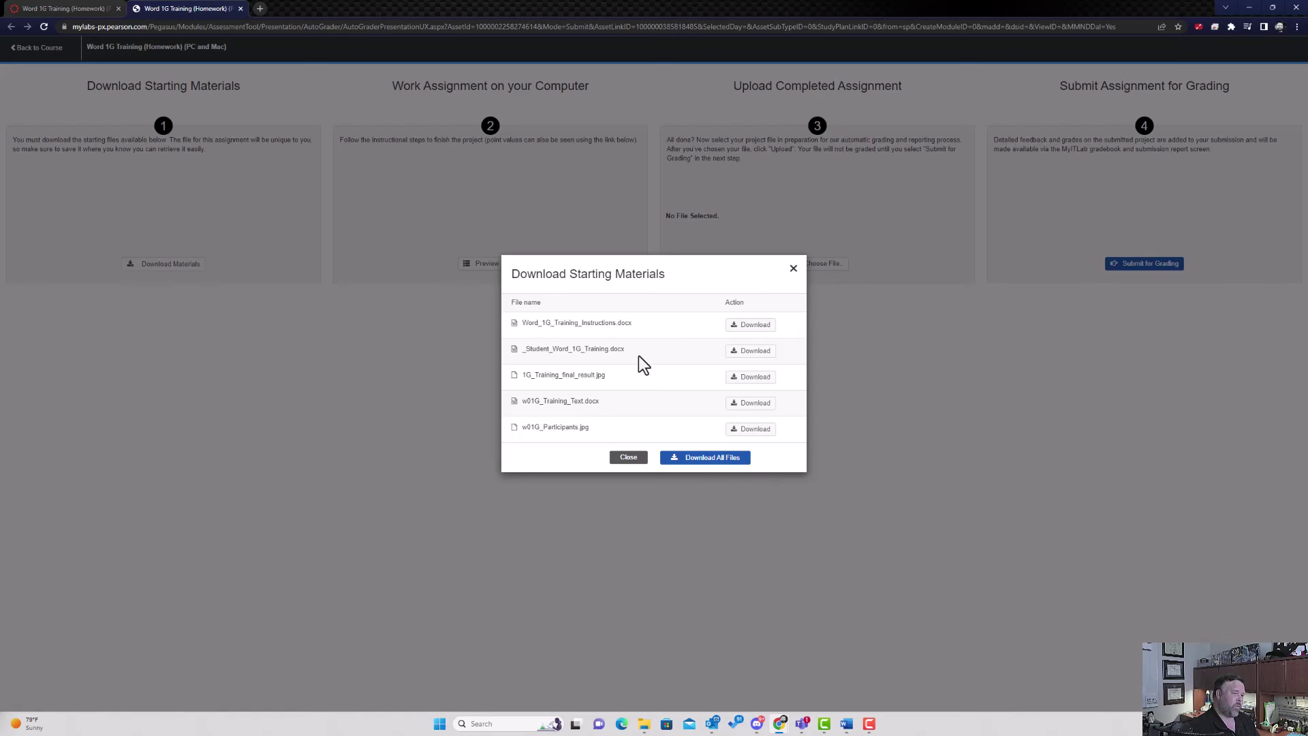
{"action": "left_click", "coordinate": [737, 329]}
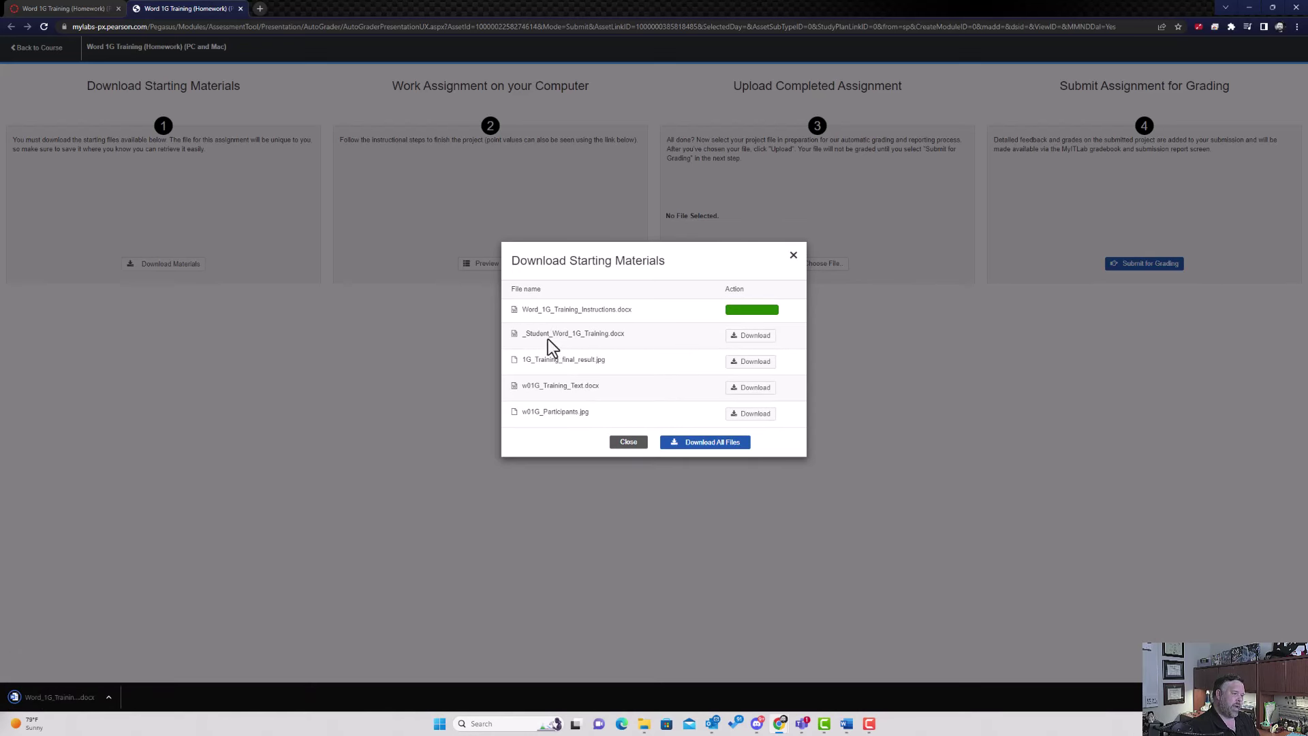
{"action": "left_click", "coordinate": [748, 336]}
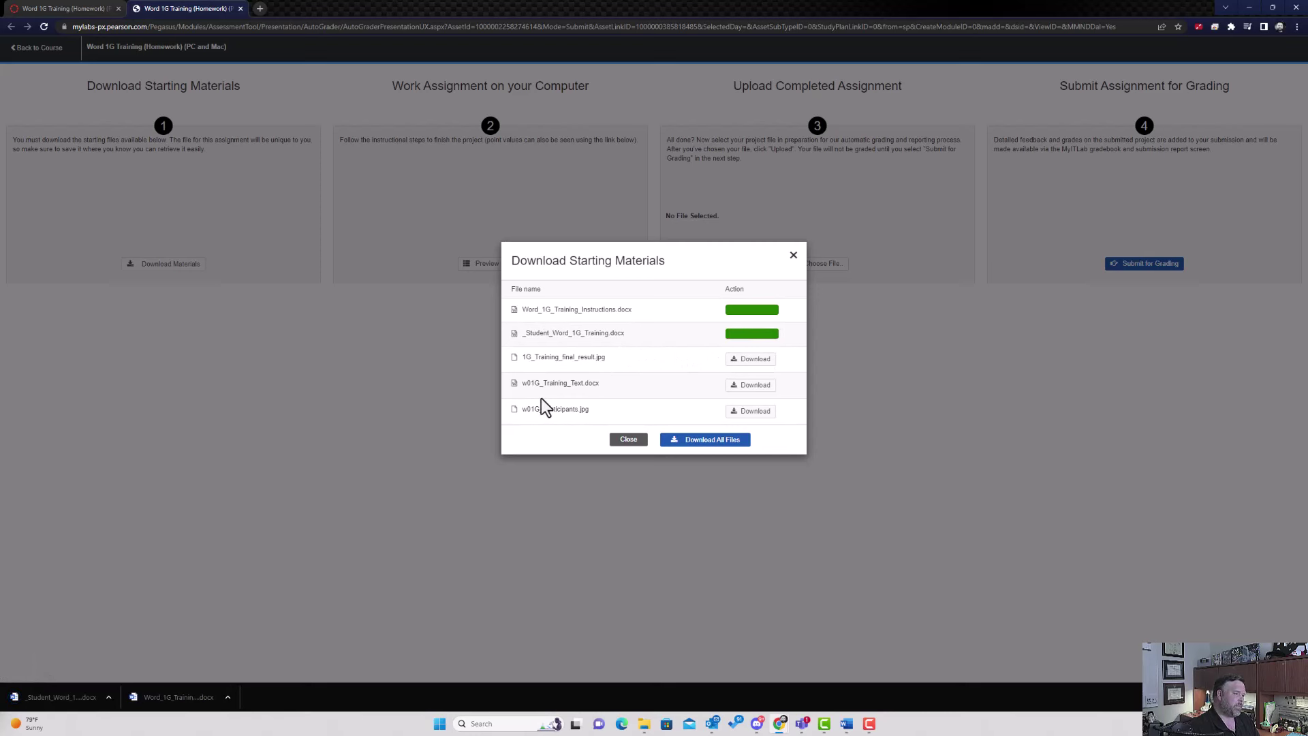
{"action": "left_click", "coordinate": [739, 389]}
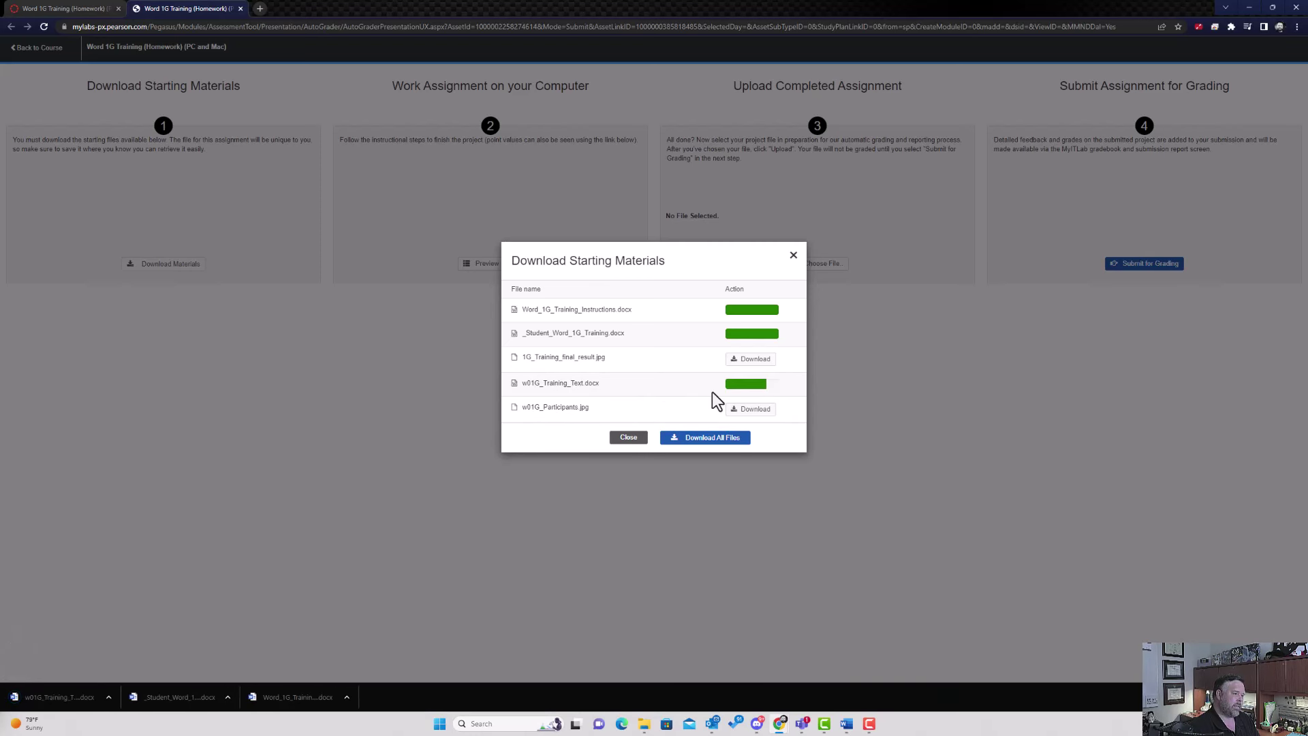
{"action": "left_click", "coordinate": [753, 409]}
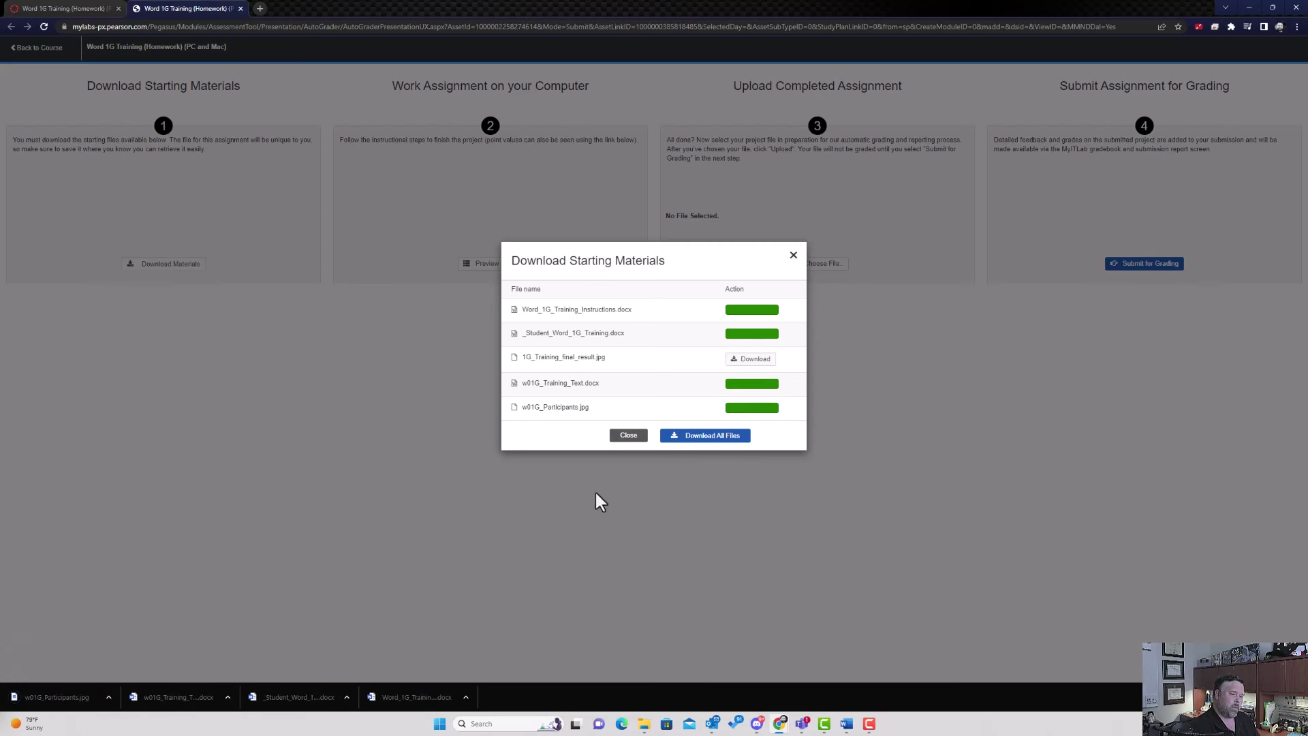
- Open the downloaded _Student_Word_1G_Training.docx in Word, maximize its window and enable editing
{"action": "left_click", "coordinate": [289, 699]}
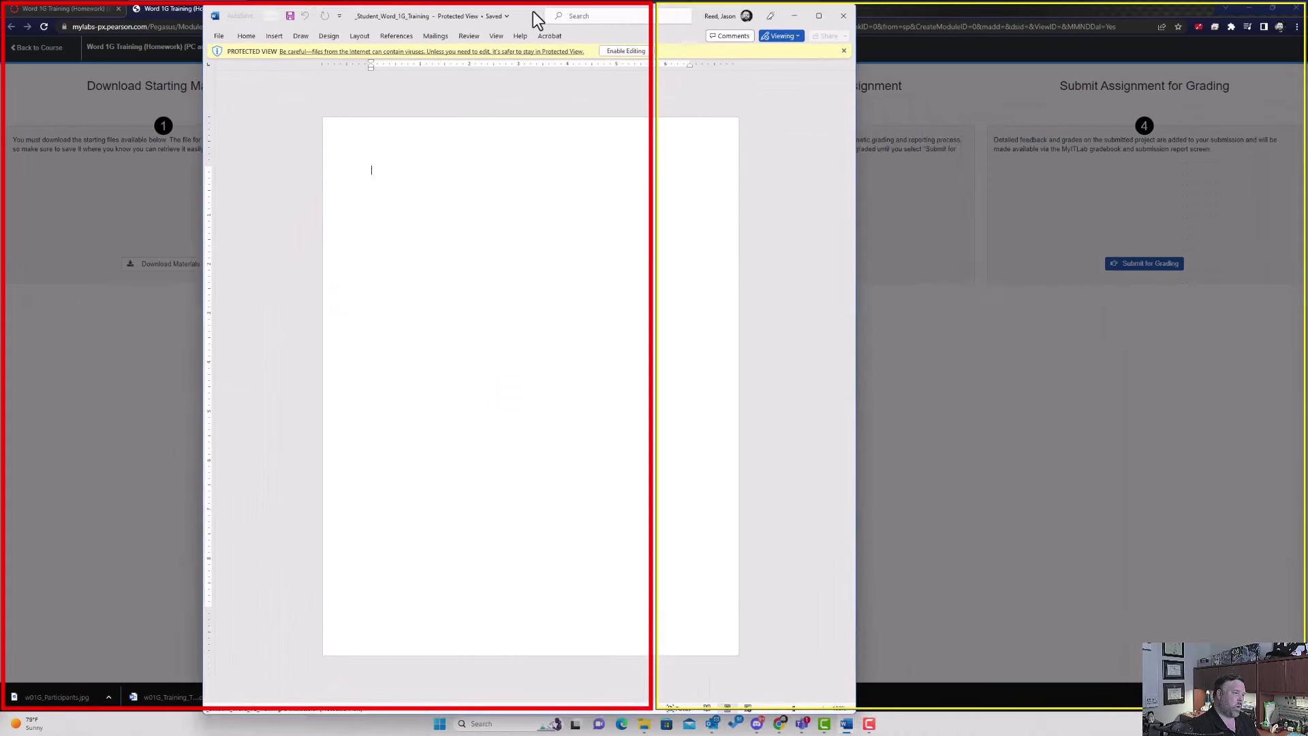
{"action": "left_click_drag", "start_coordinate": [533, 15], "coordinate": [561, 9]}
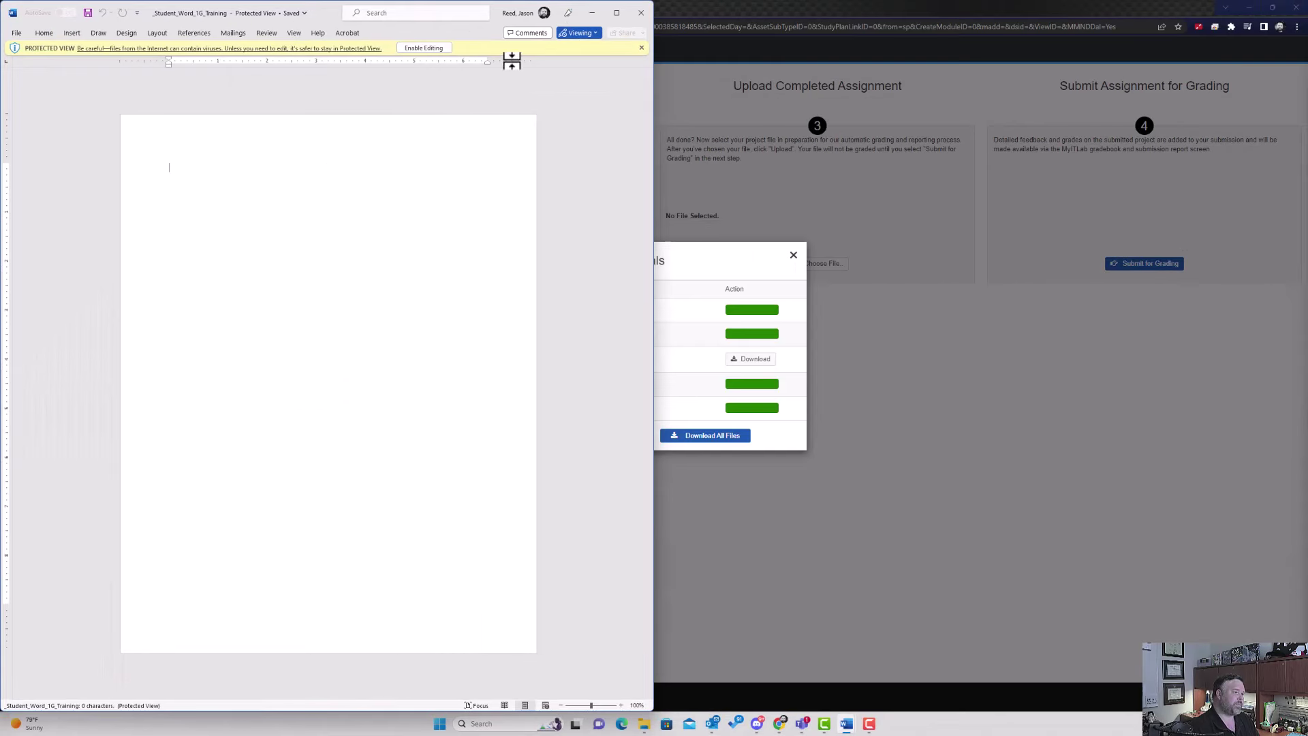
{"action": "left_click", "coordinate": [616, 12]}
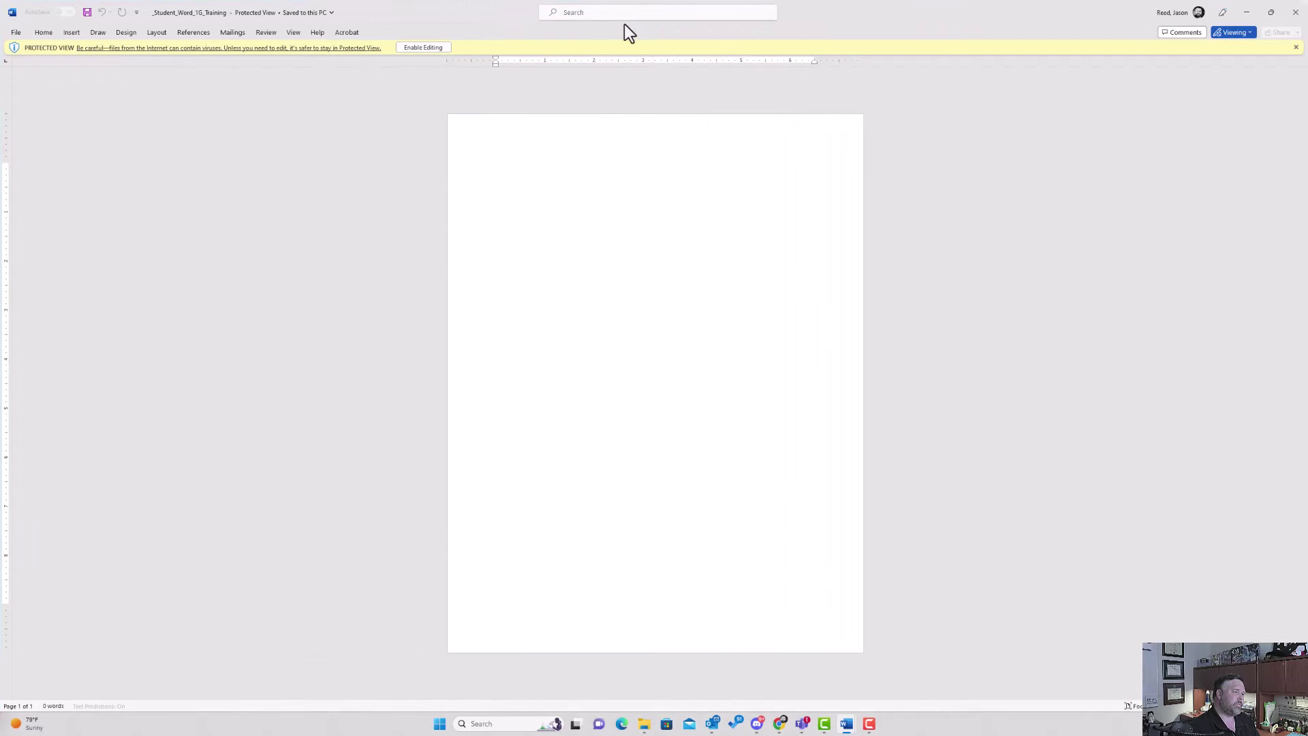
{"action": "scroll", "coordinate": [641, 332], "scroll_direction": "up", "scroll_amount": 4}
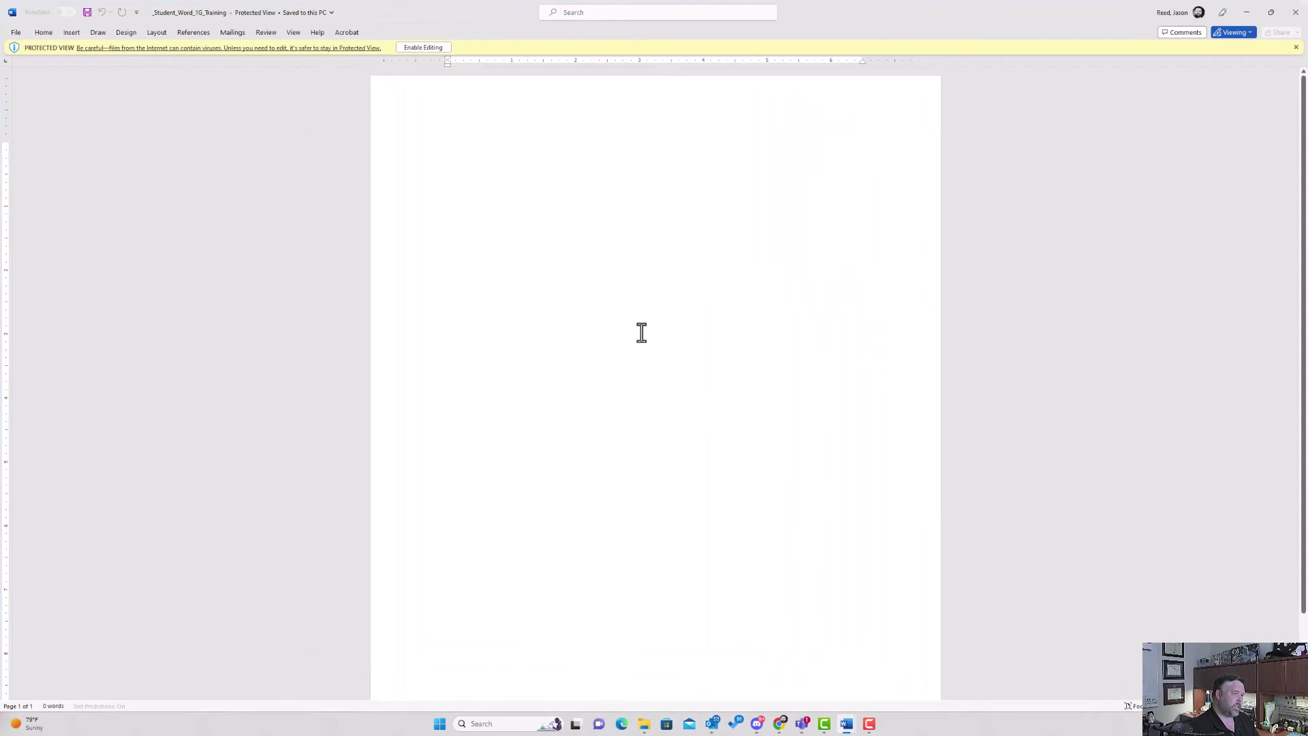
{"action": "scroll", "coordinate": [642, 333], "scroll_direction": "up", "scroll_amount": 1}
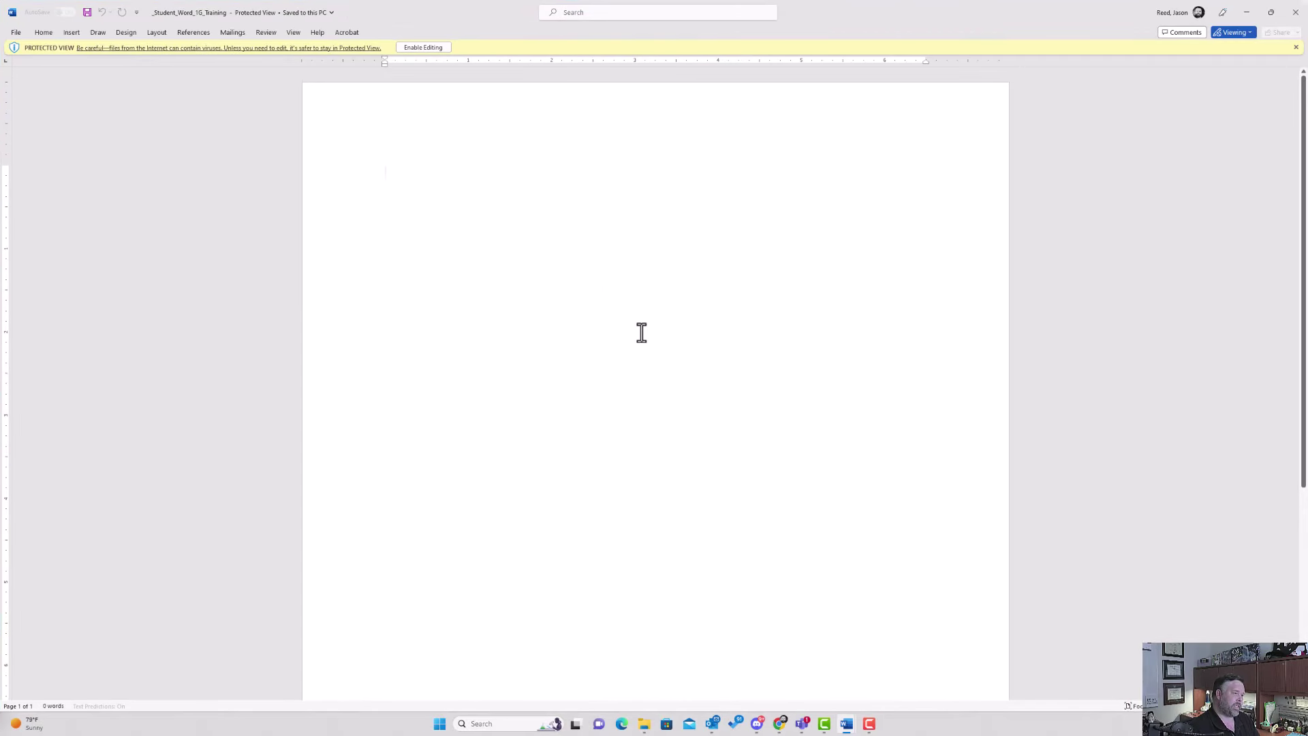
{"action": "left_click", "coordinate": [419, 47]}
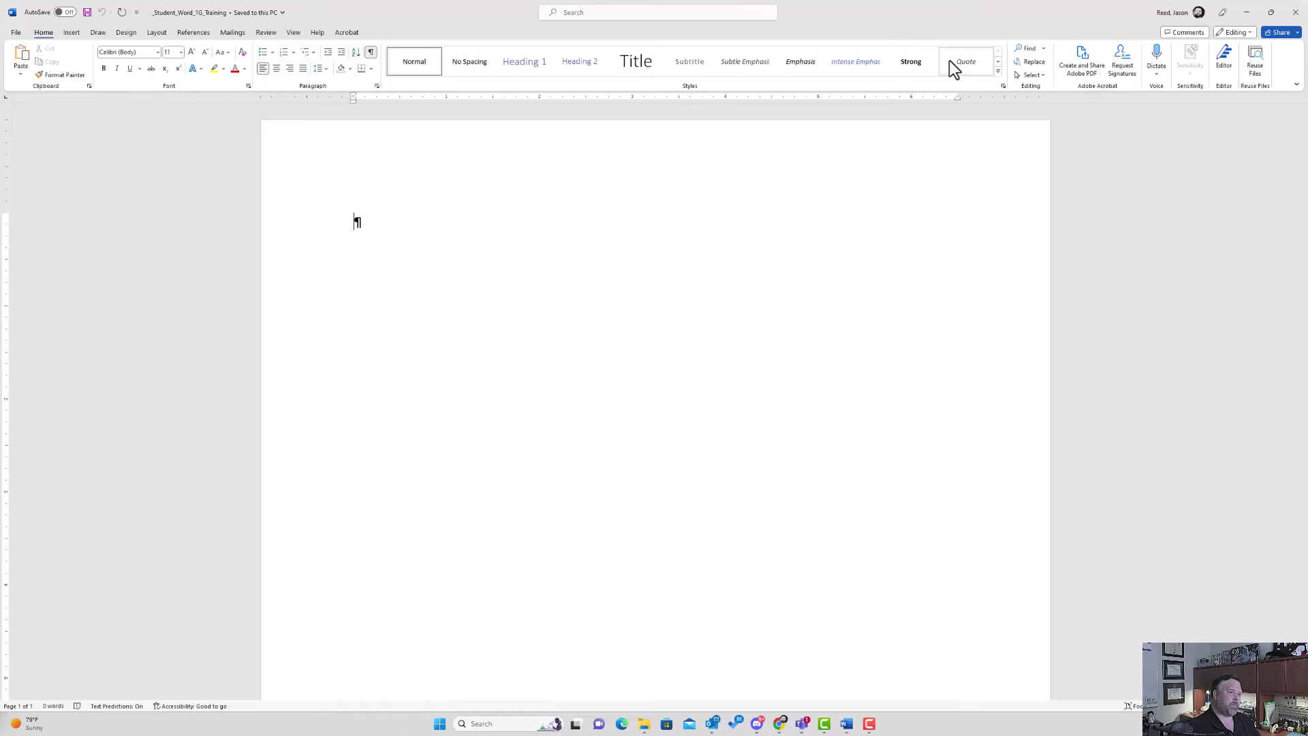
- Shrink the document window to half the screen to view the collapsed Styles gallery, and maximize it again
{"action": "left_click_drag", "start_coordinate": [1007, 10], "coordinate": [370, 75]}
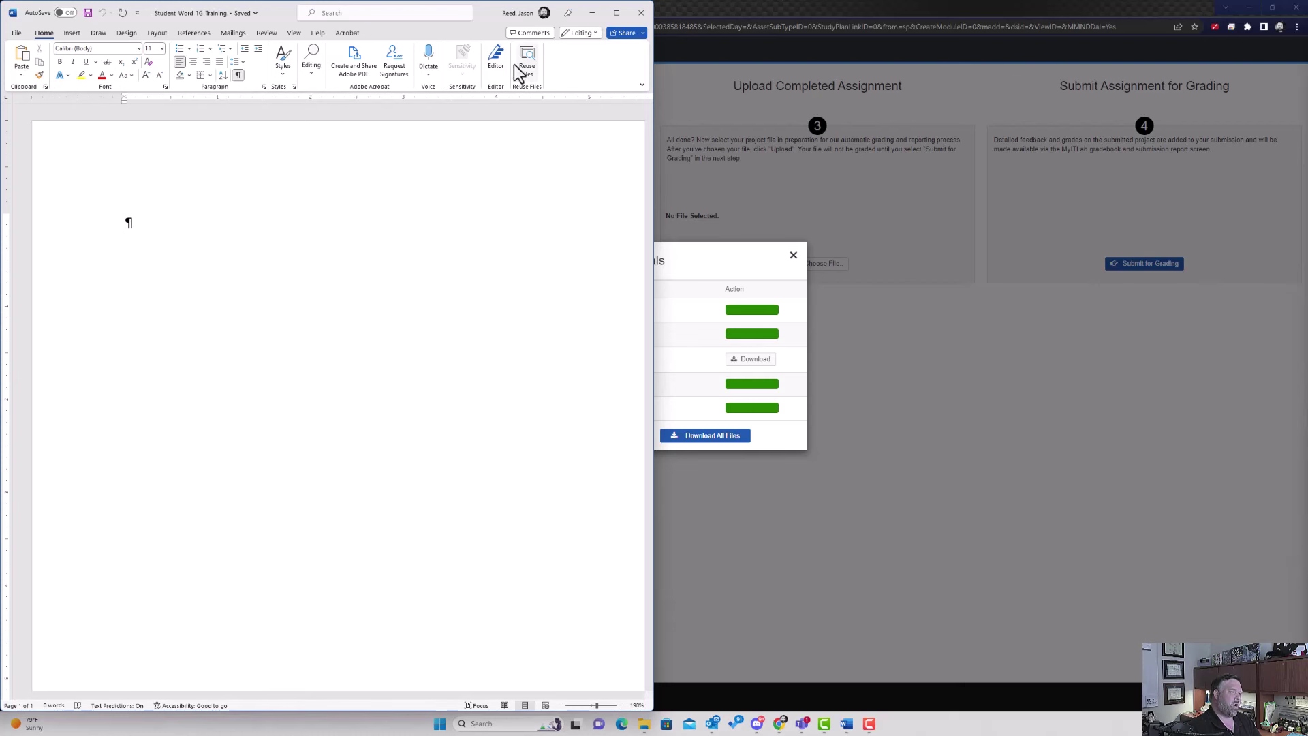
{"action": "left_click", "coordinate": [283, 74]}
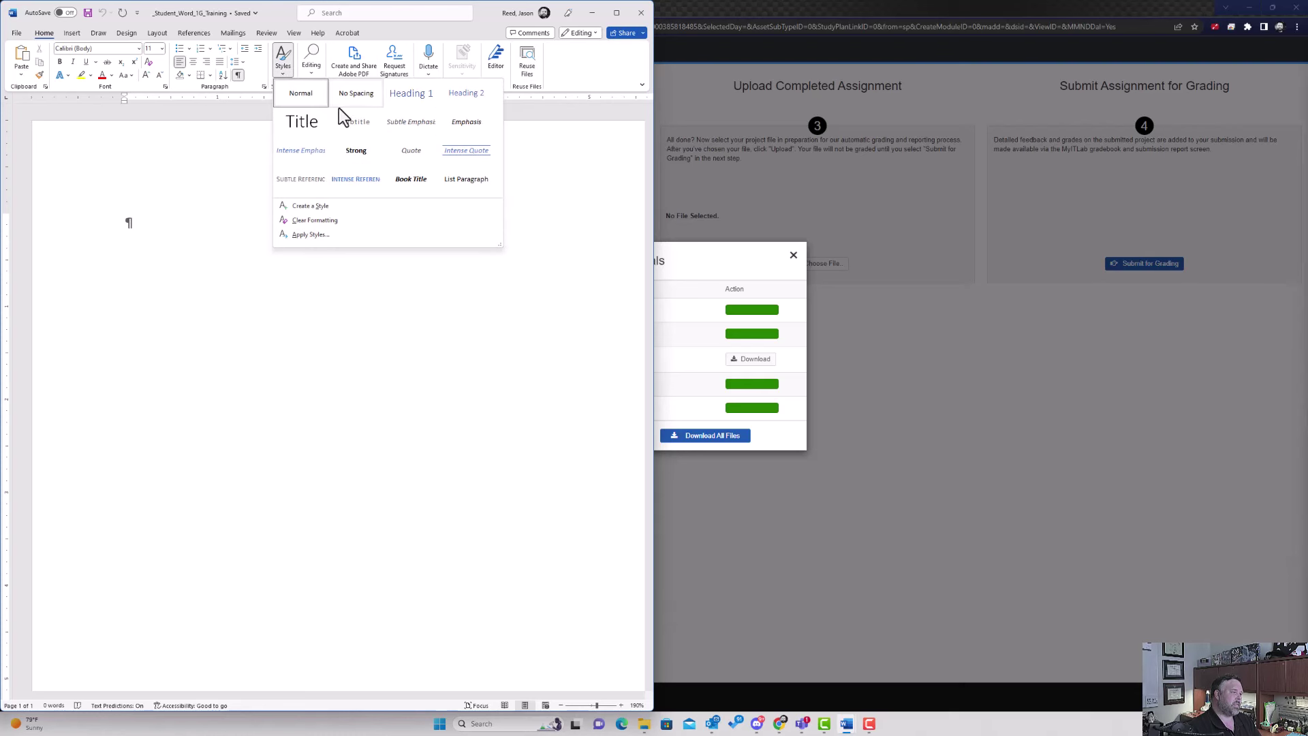
{"action": "left_click", "coordinate": [617, 13]}
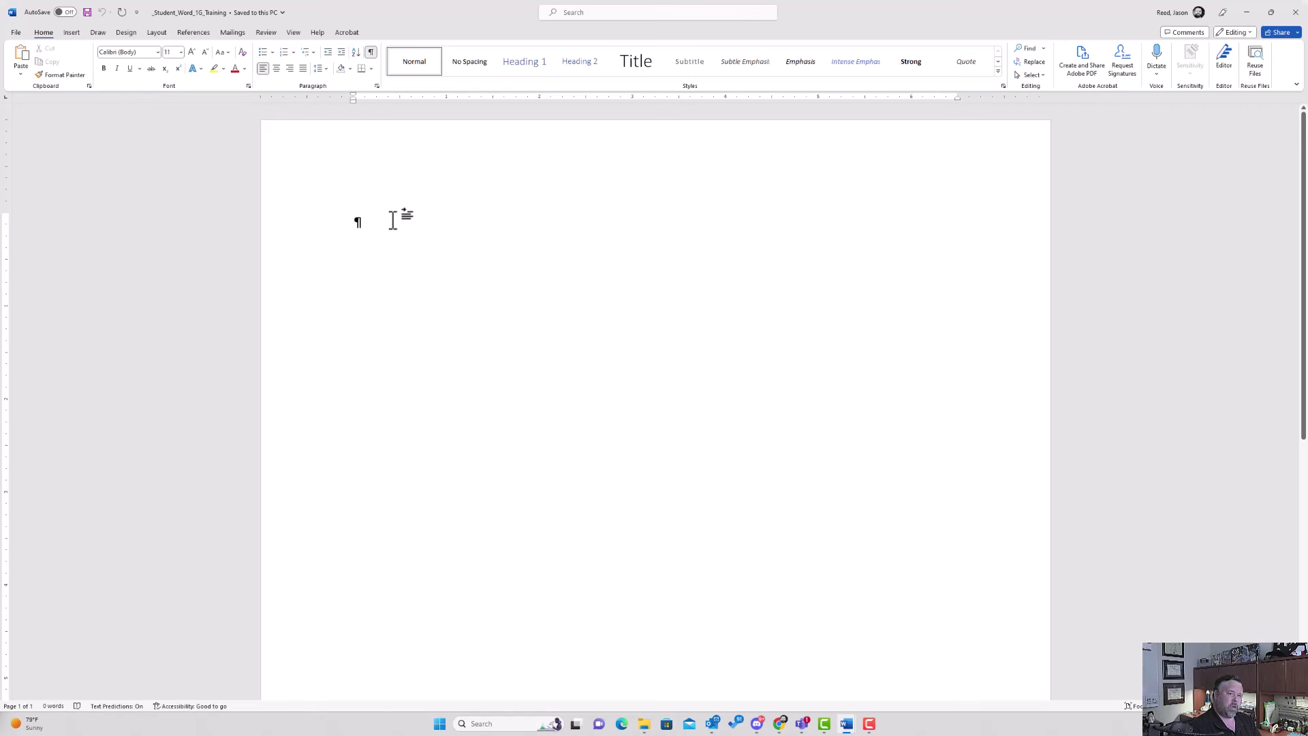
- Set a larger custom top page margin for the whole document
{"action": "left_click", "coordinate": [125, 37]}
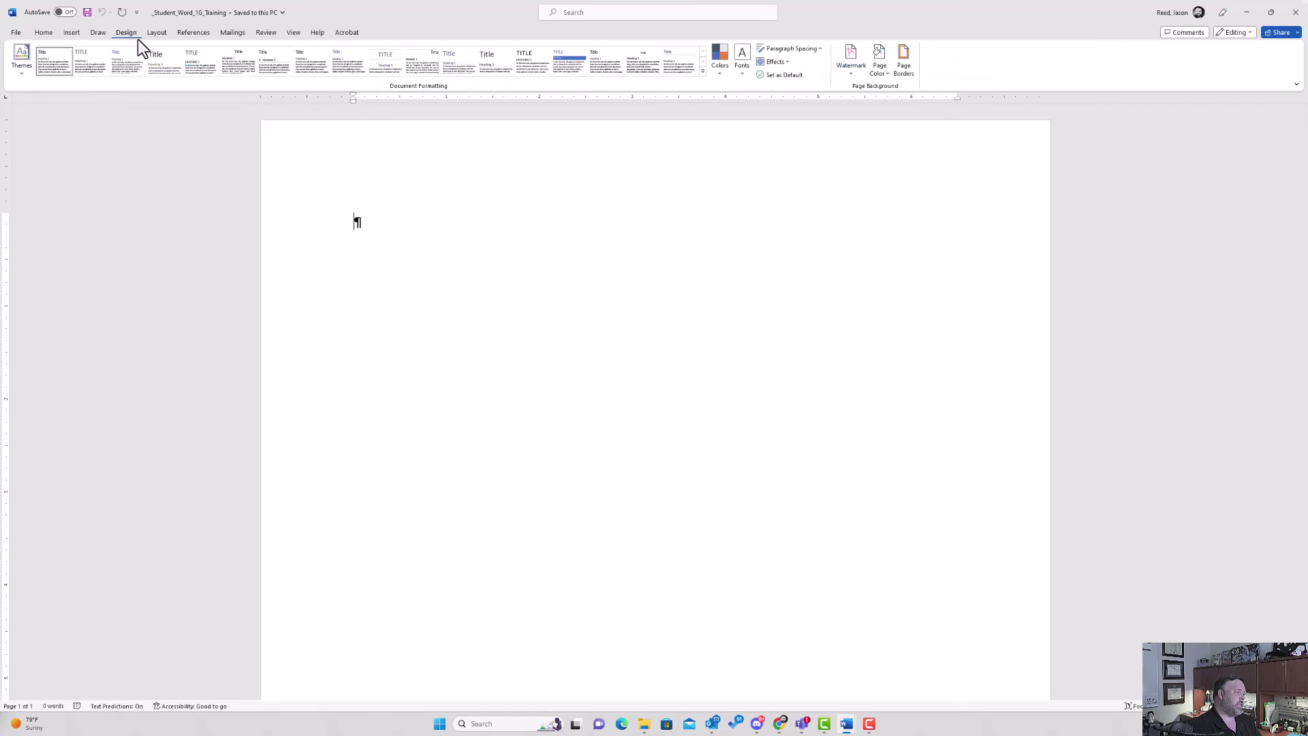
{"action": "left_click", "coordinate": [156, 34]}
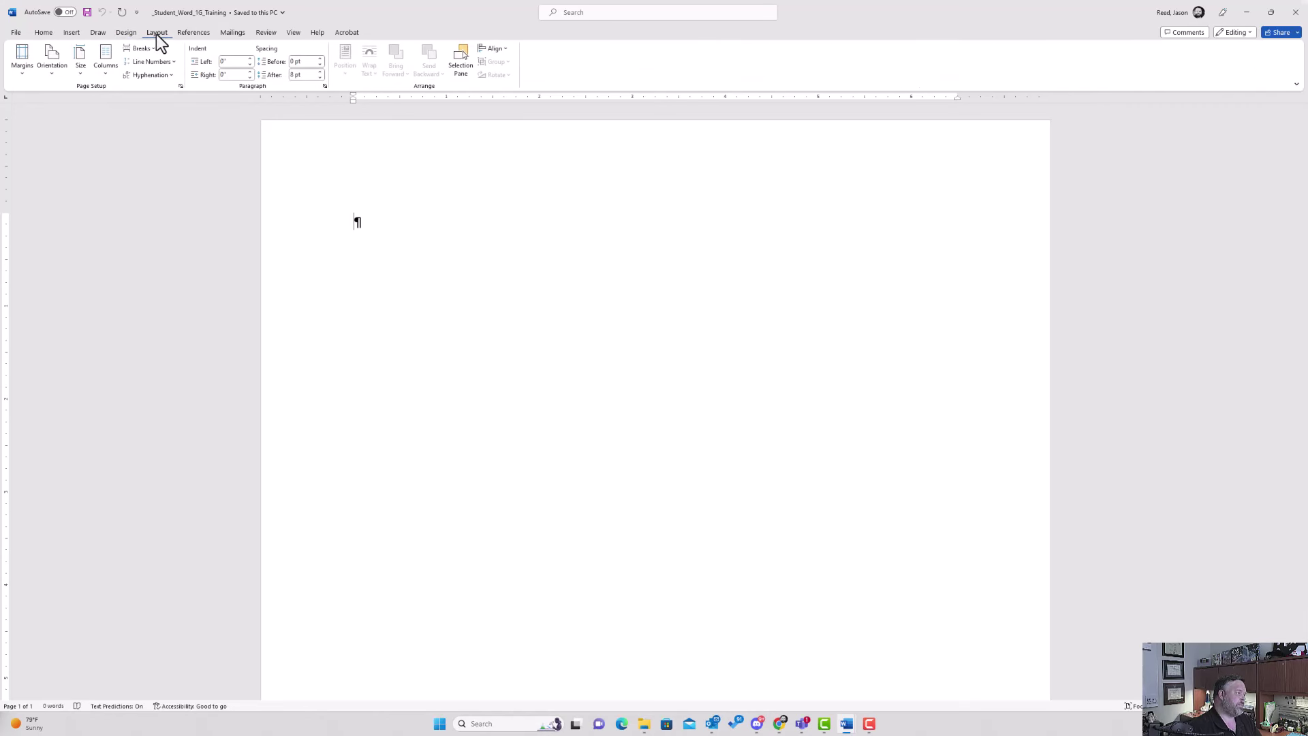
{"action": "left_click", "coordinate": [22, 76]}
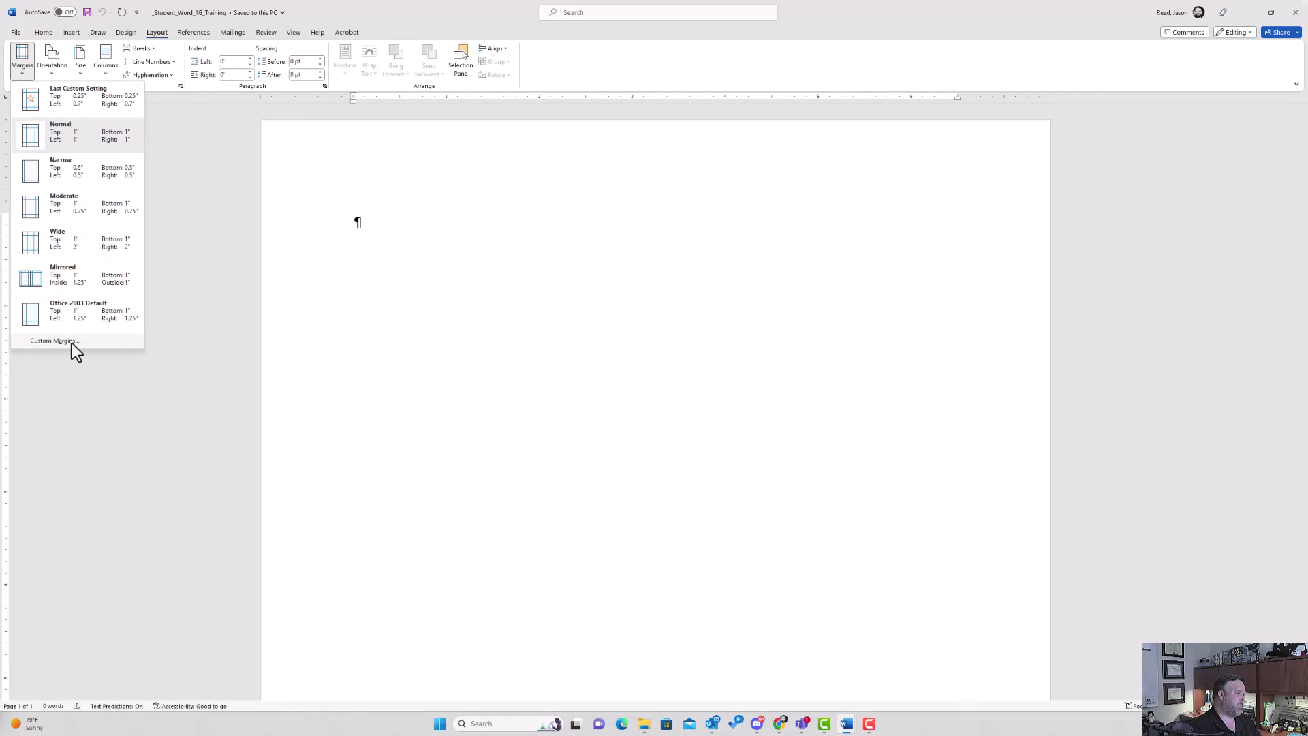
{"action": "left_click", "coordinate": [54, 340]}
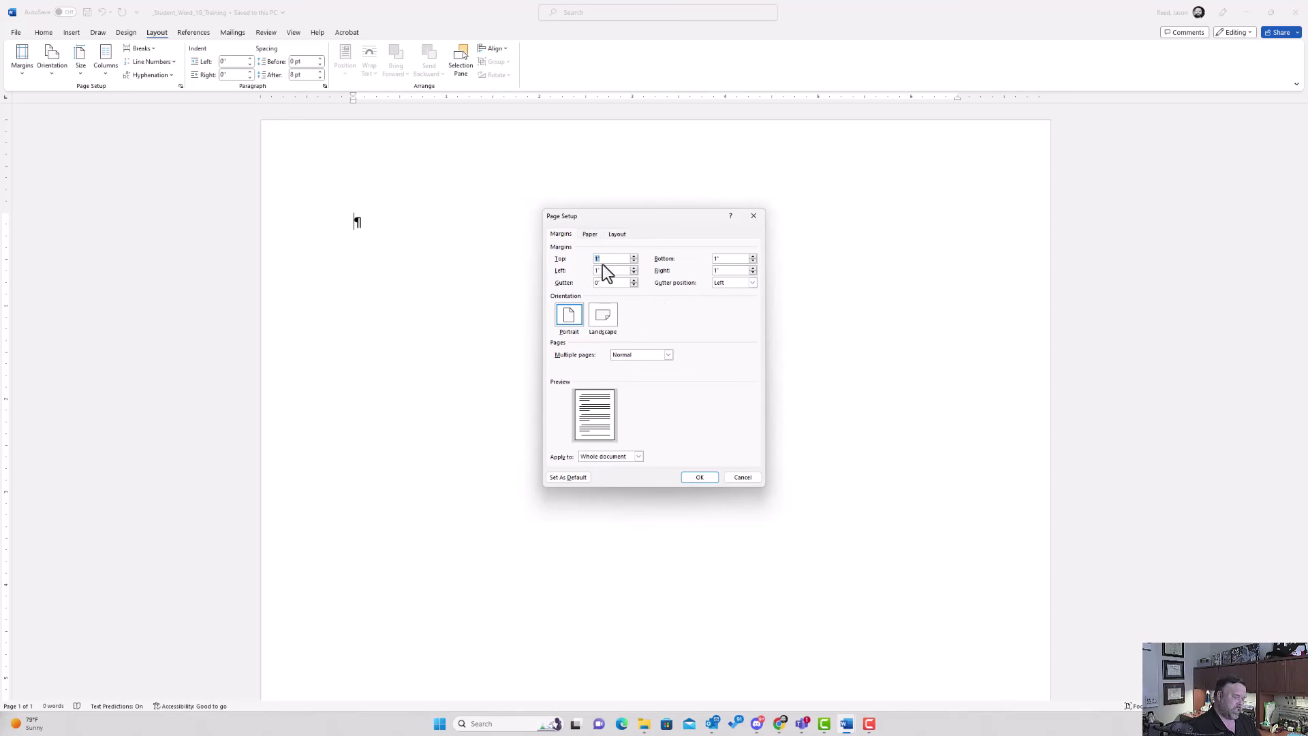
{"action": "type", "text": "5"}
{"action": "left_click", "coordinate": [701, 476]}
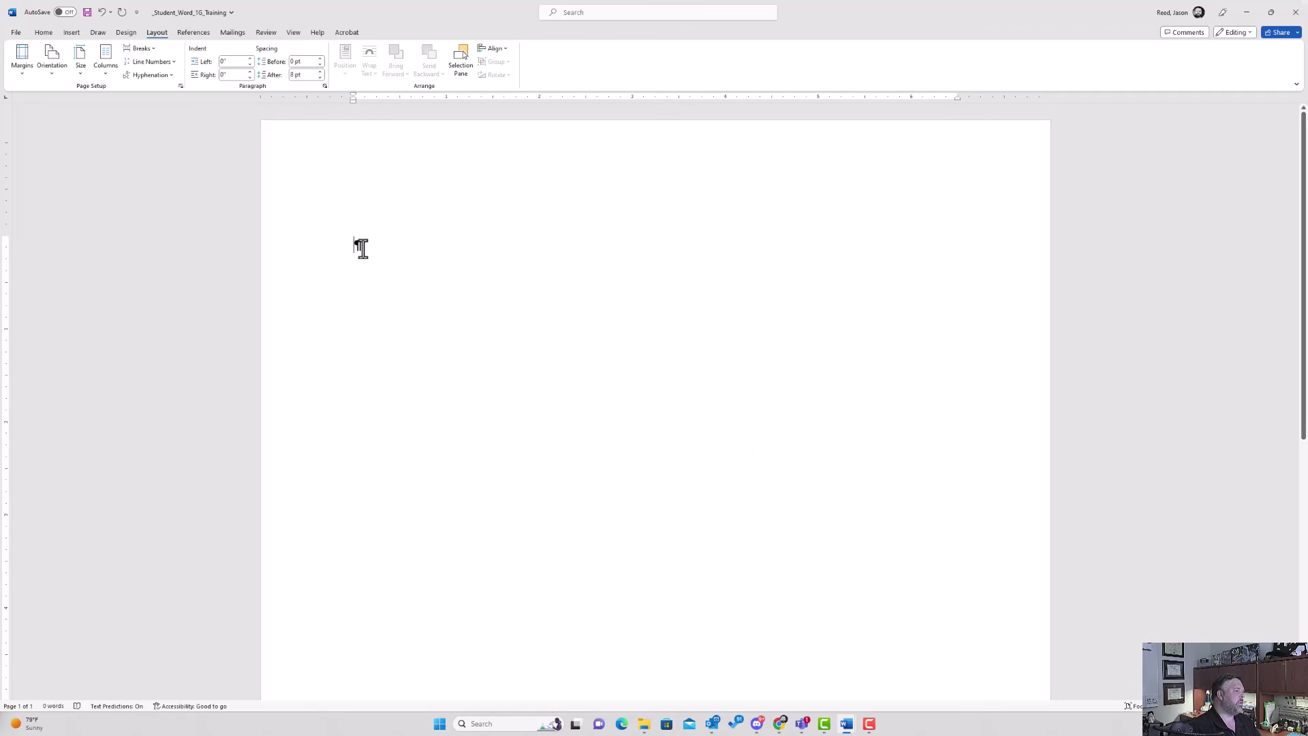
- Add the File Name field to the page footer and close the footer
{"action": "left_click", "coordinate": [71, 34]}
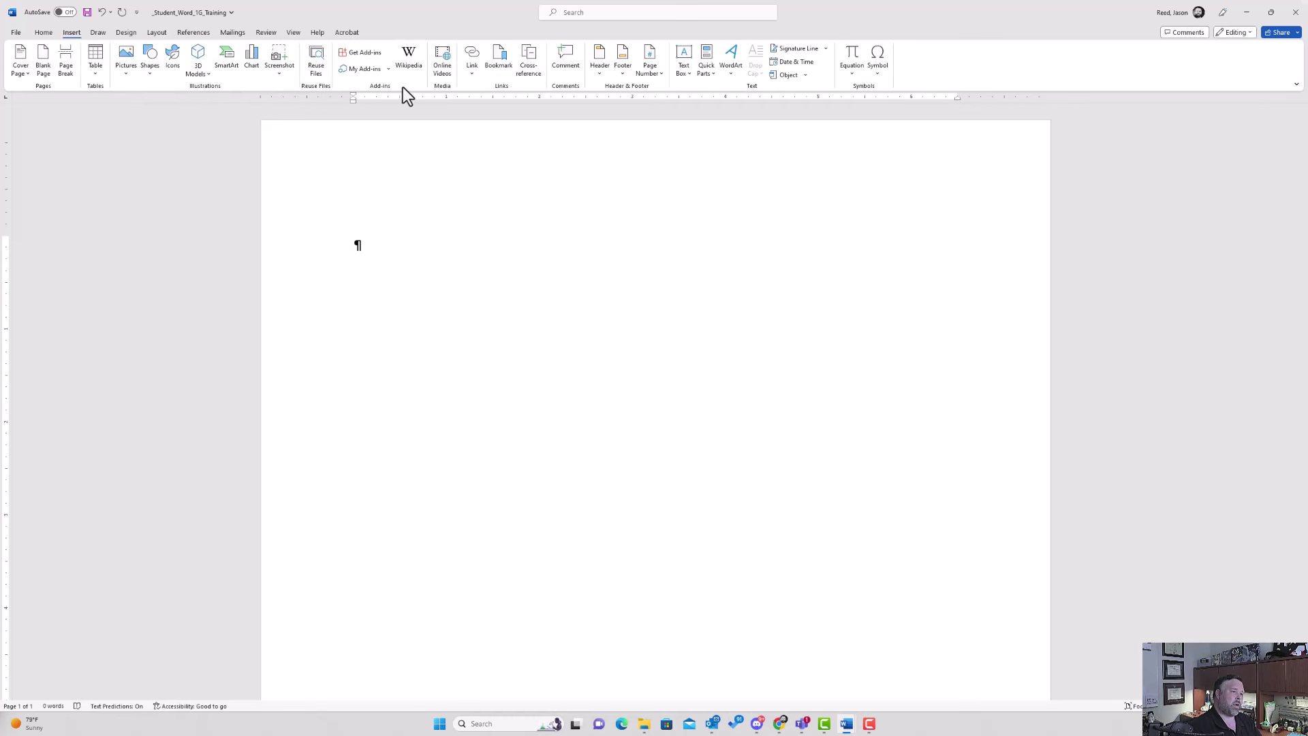
{"action": "left_click", "coordinate": [622, 68]}
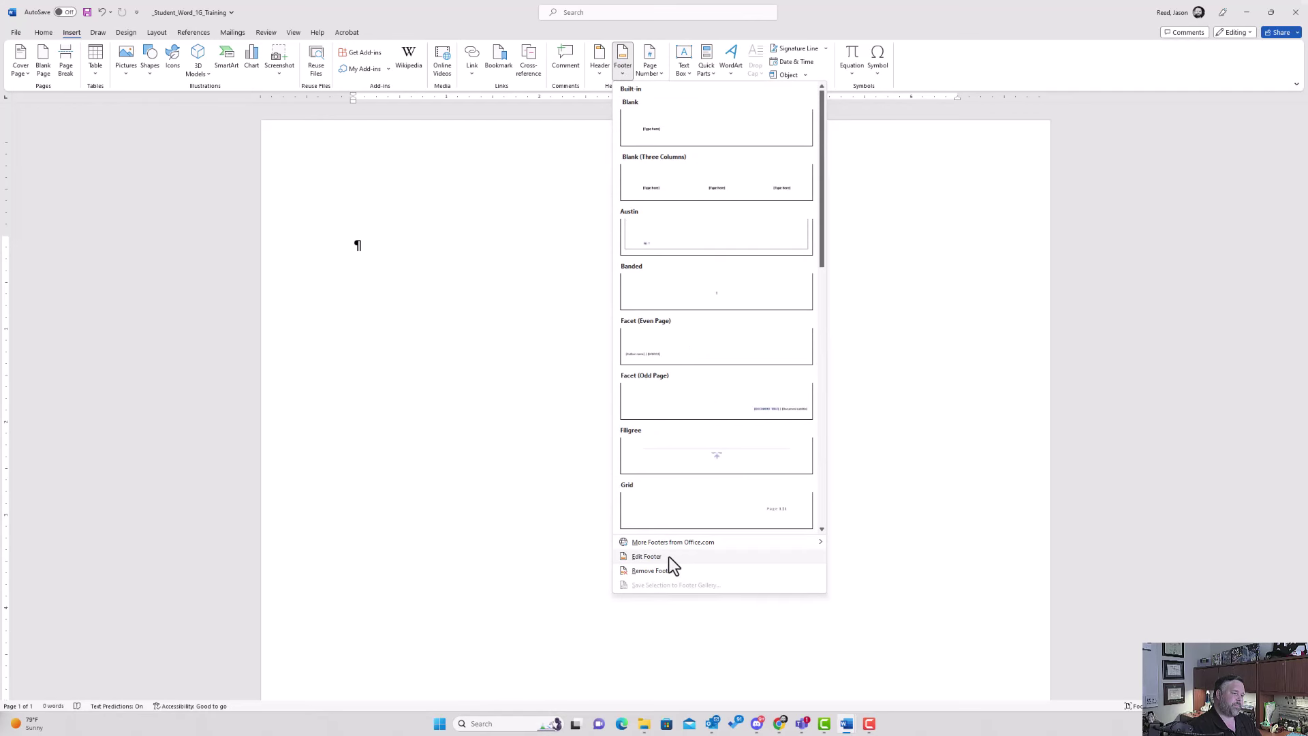
{"action": "left_click", "coordinate": [670, 557]}
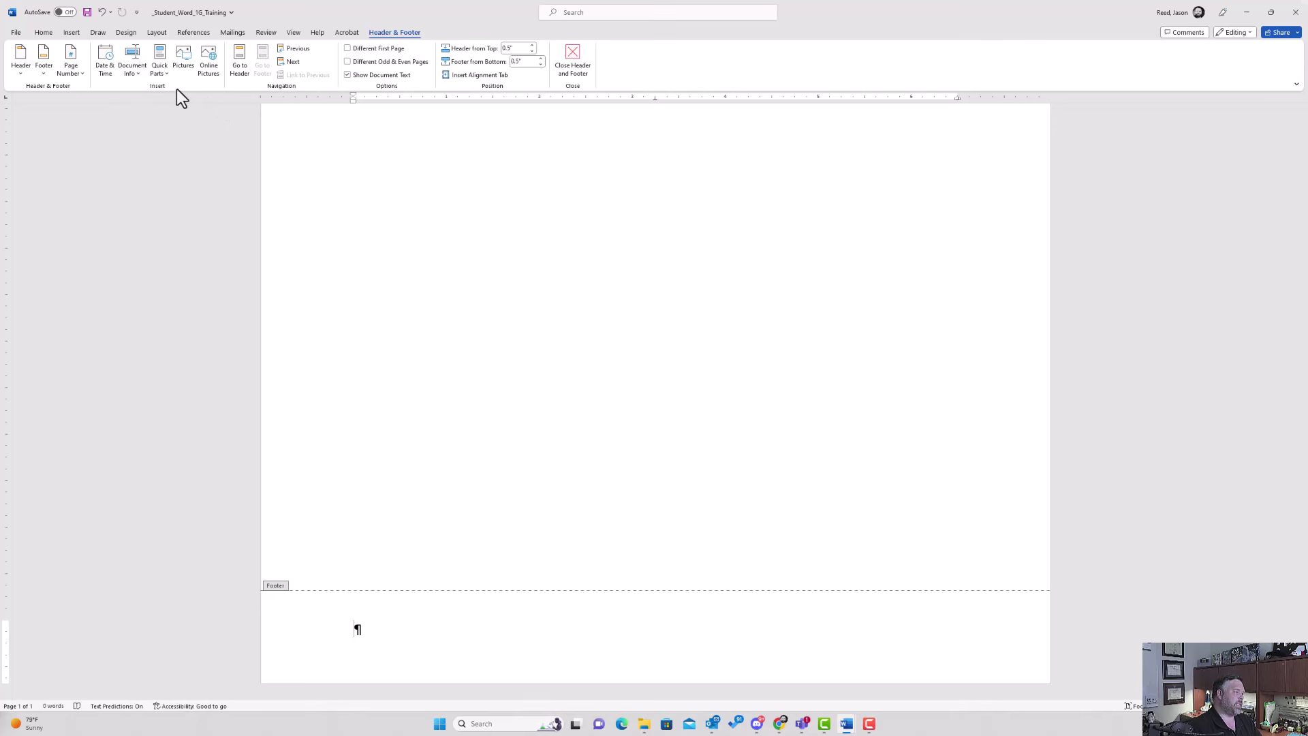
{"action": "left_click", "coordinate": [136, 71]}
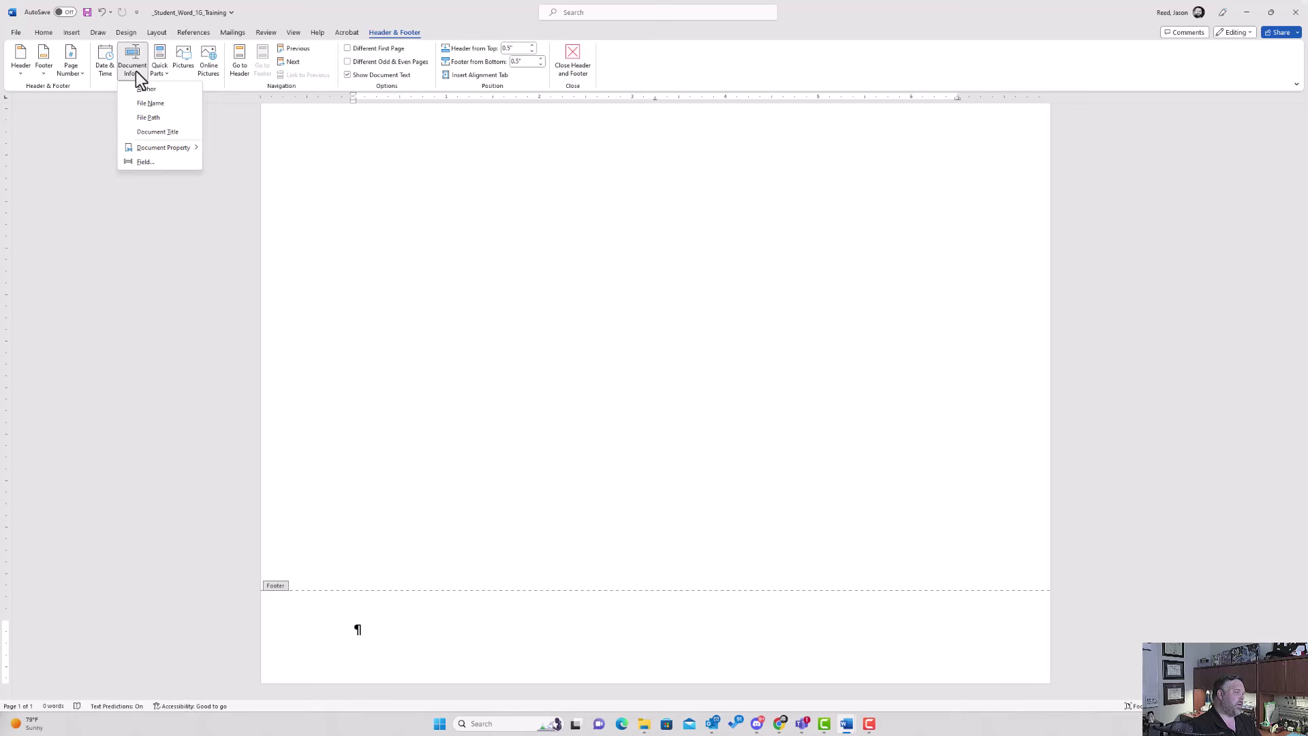
{"action": "left_click", "coordinate": [151, 104]}
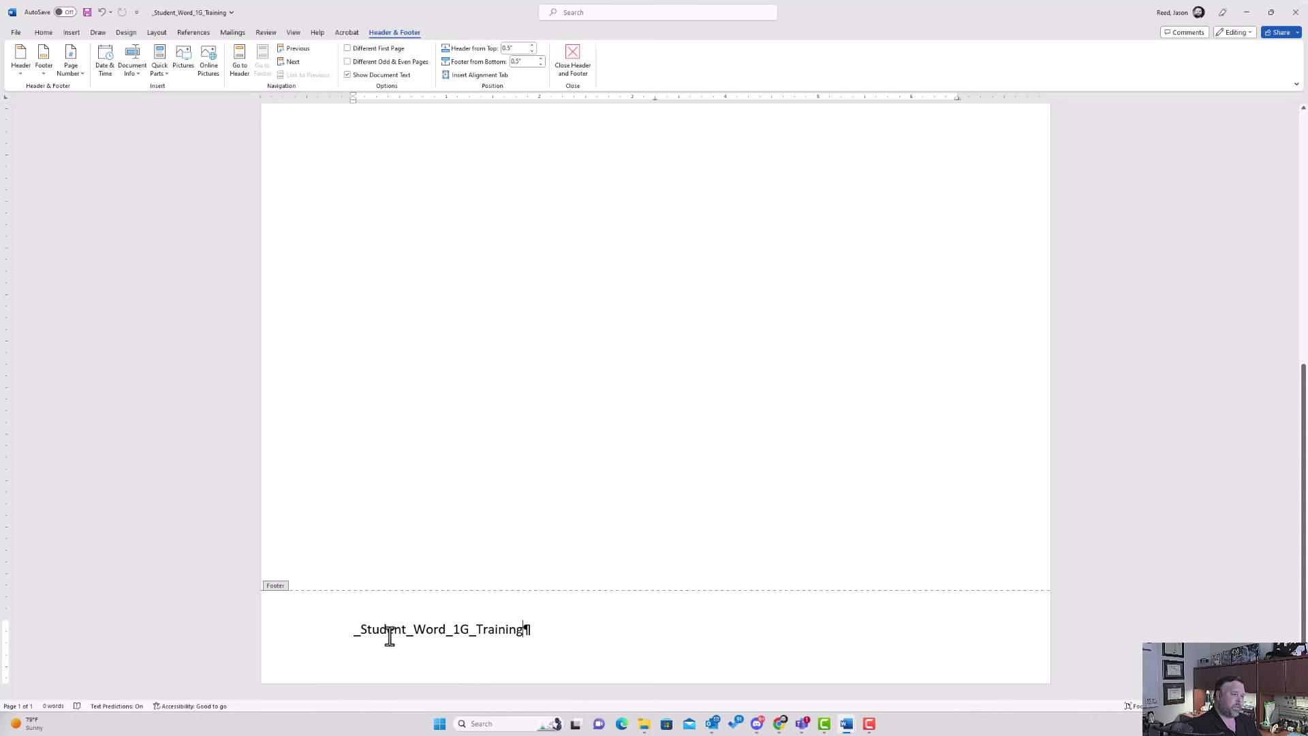
{"action": "left_click", "coordinate": [573, 68]}
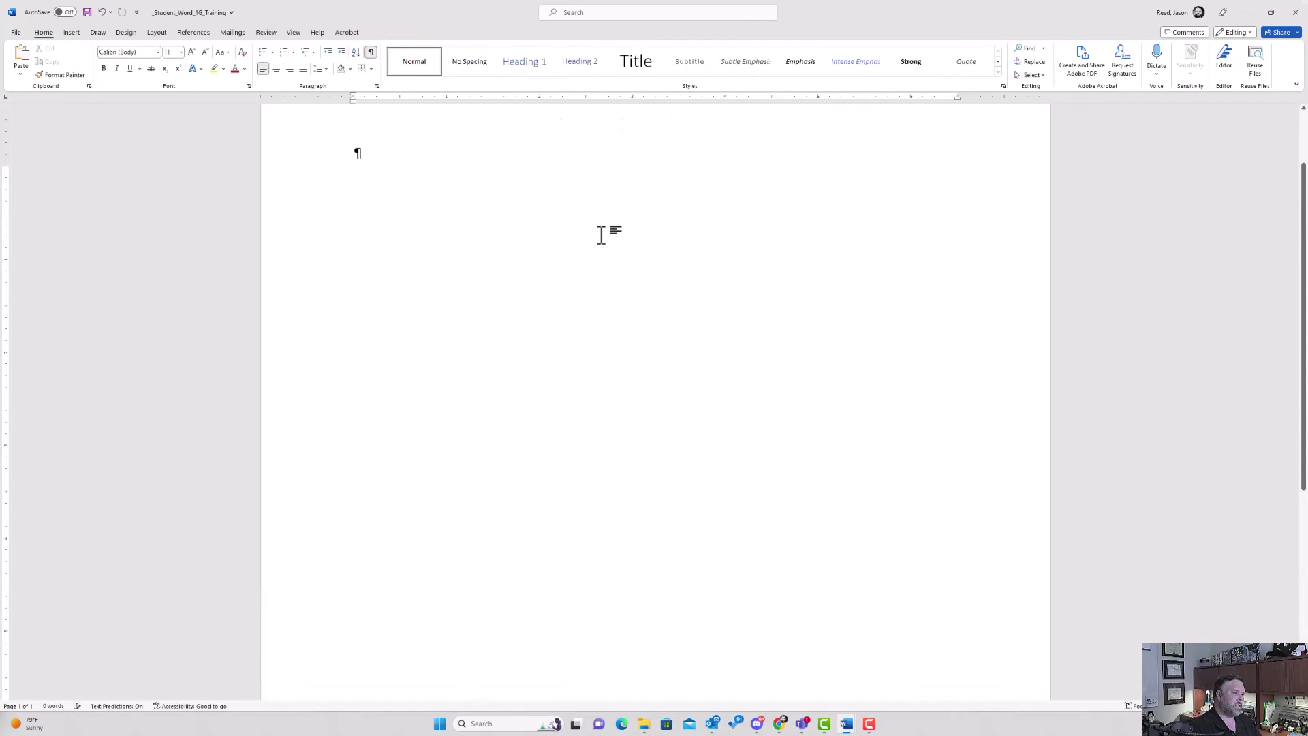
- Enter the heading "Business Intelligence Training Videos" on the document's first line and begin a new paragraph below it
{"action": "scroll", "coordinate": [602, 255], "scroll_direction": "up", "scroll_amount": 2}
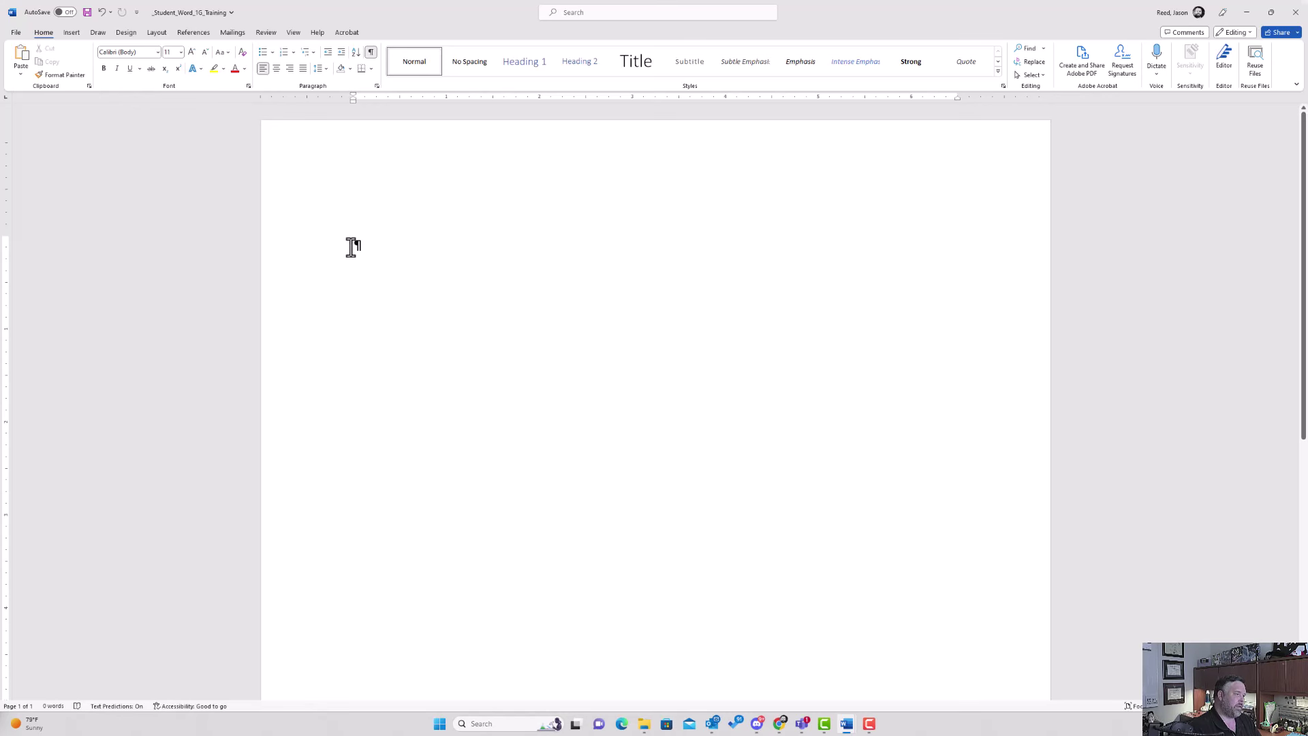
{"action": "type", "text": "Business "}
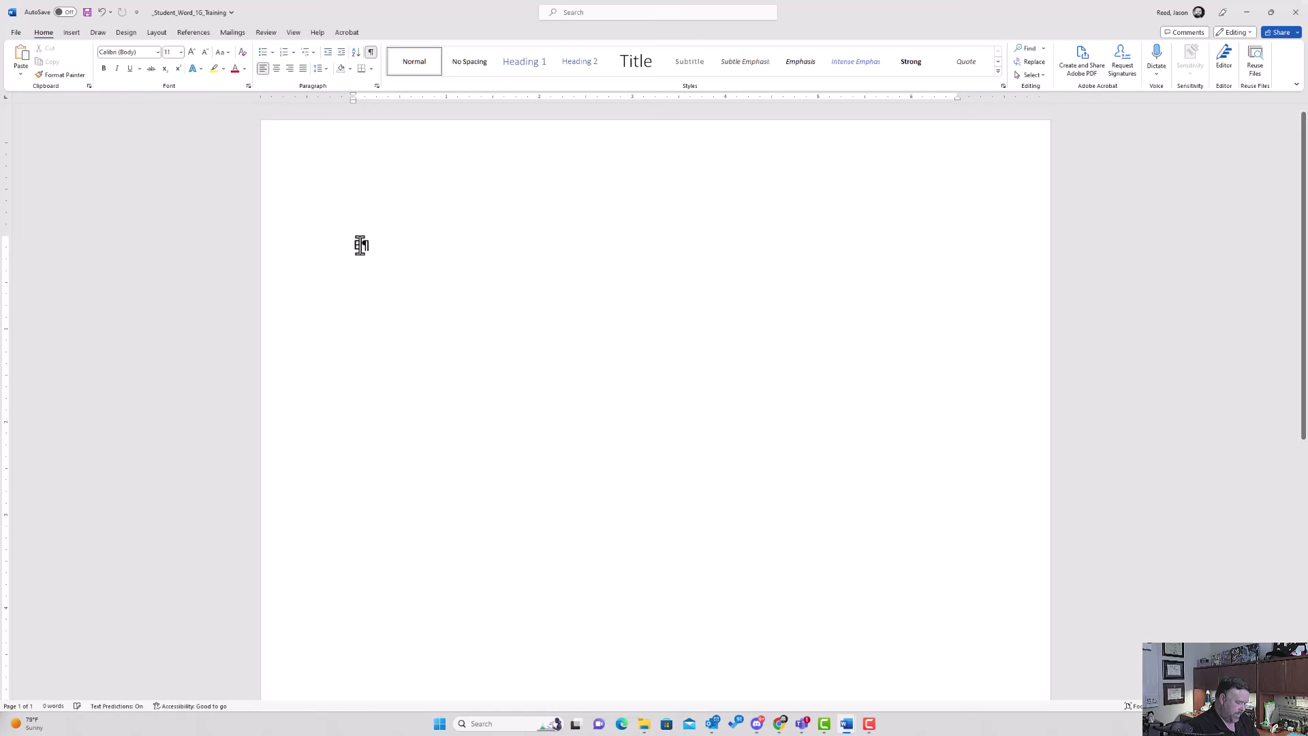
{"action": "type", "text": "In"}
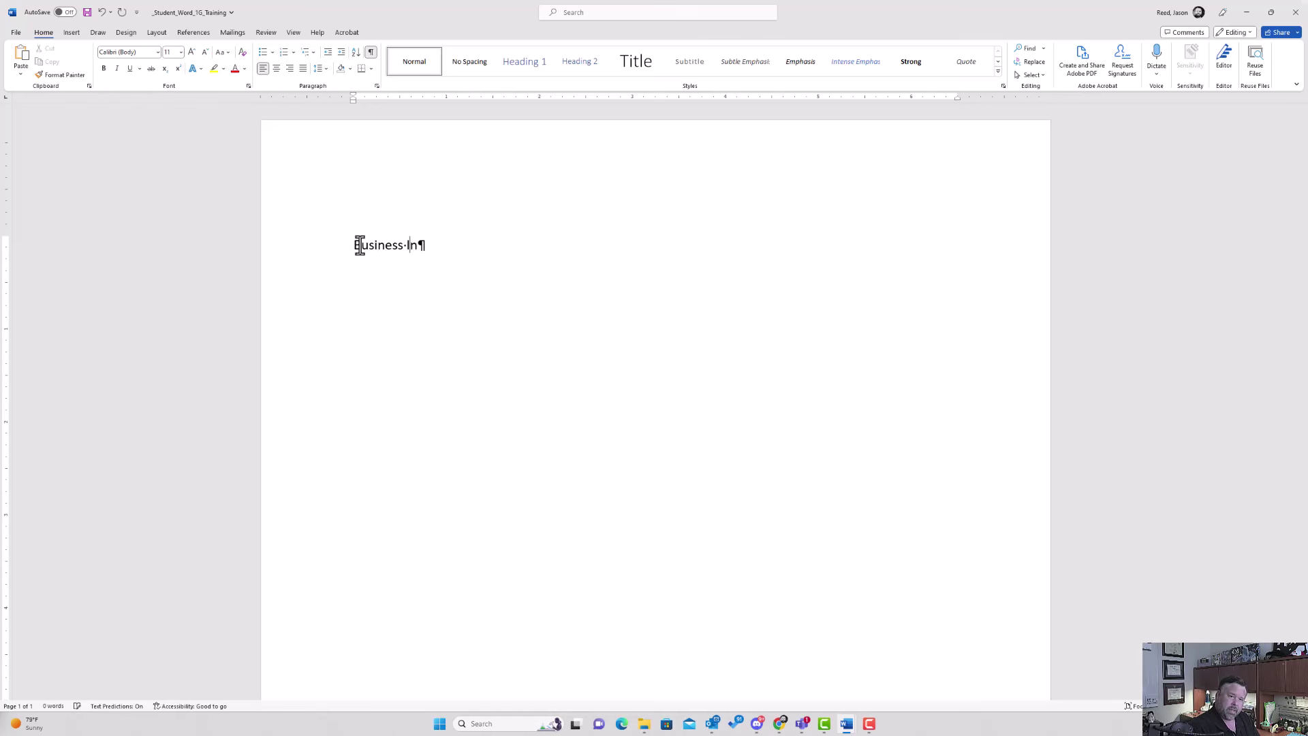
{"action": "type", "text": "telle"}
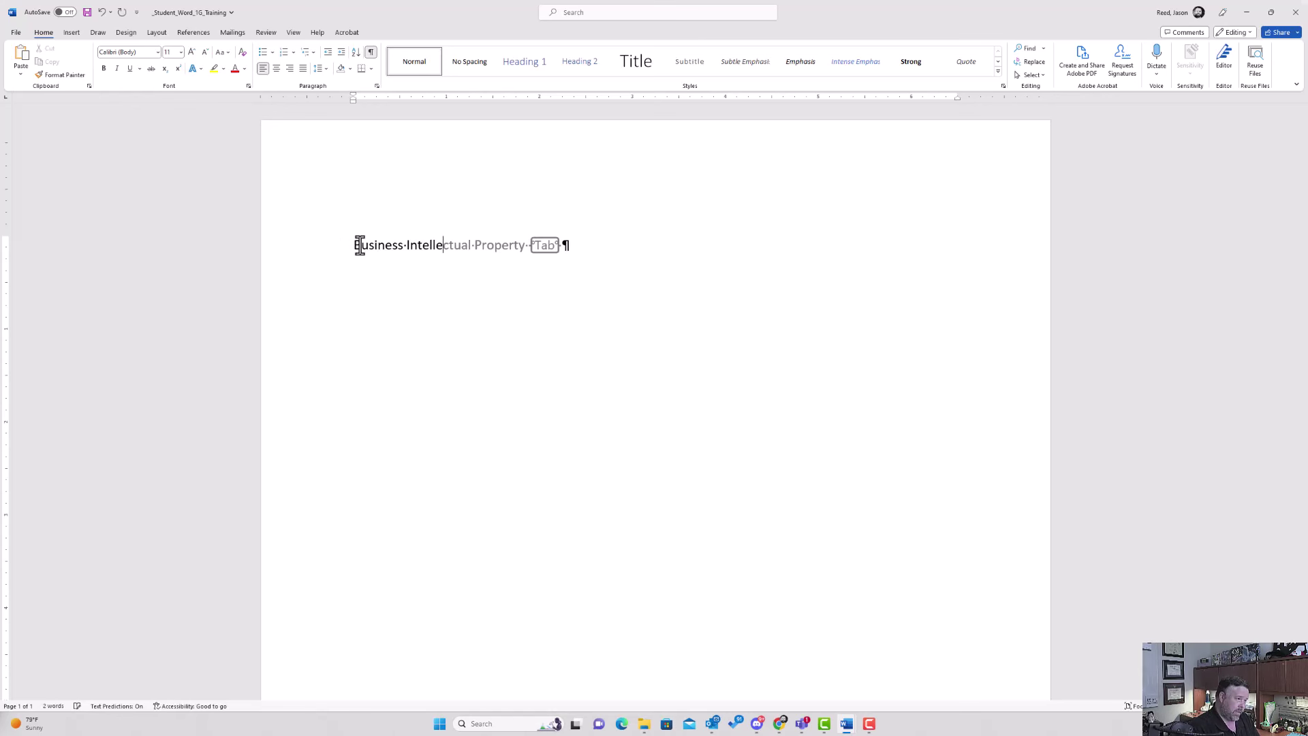
{"action": "type", "text": "gence"}
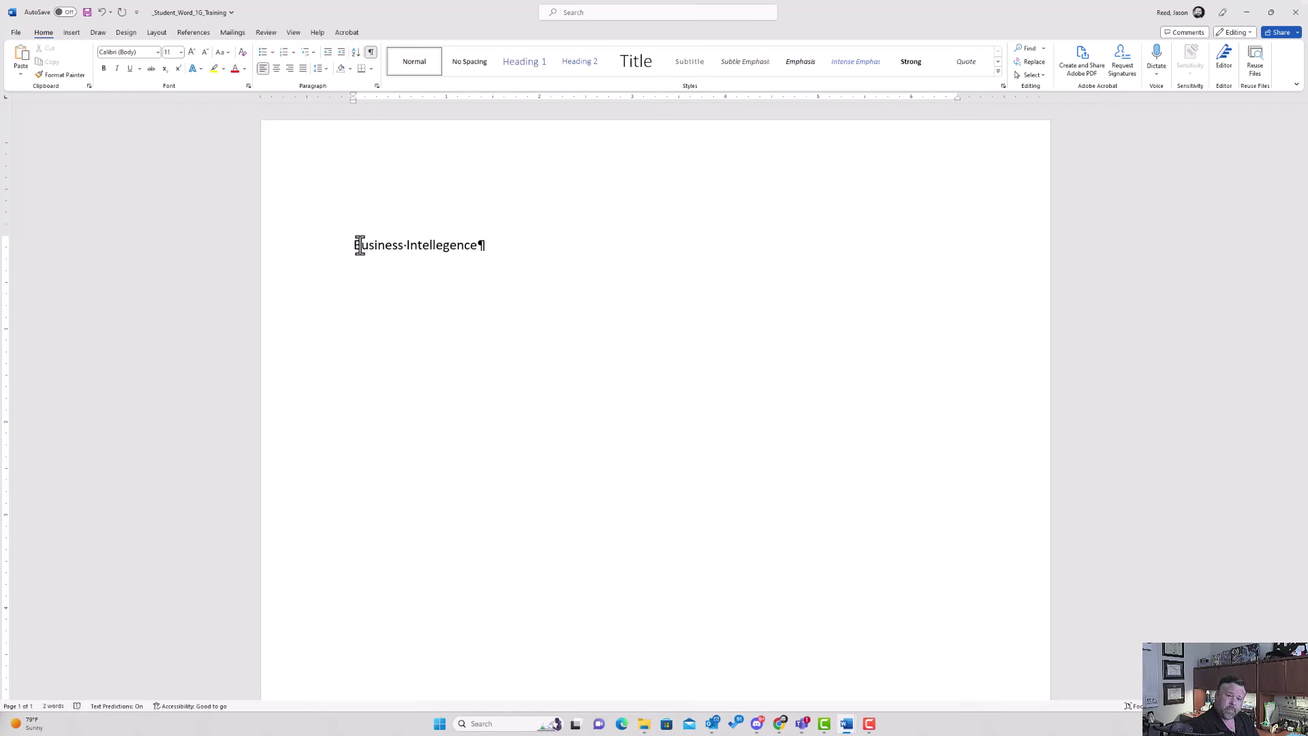
{"action": "type", "text": " Training"}
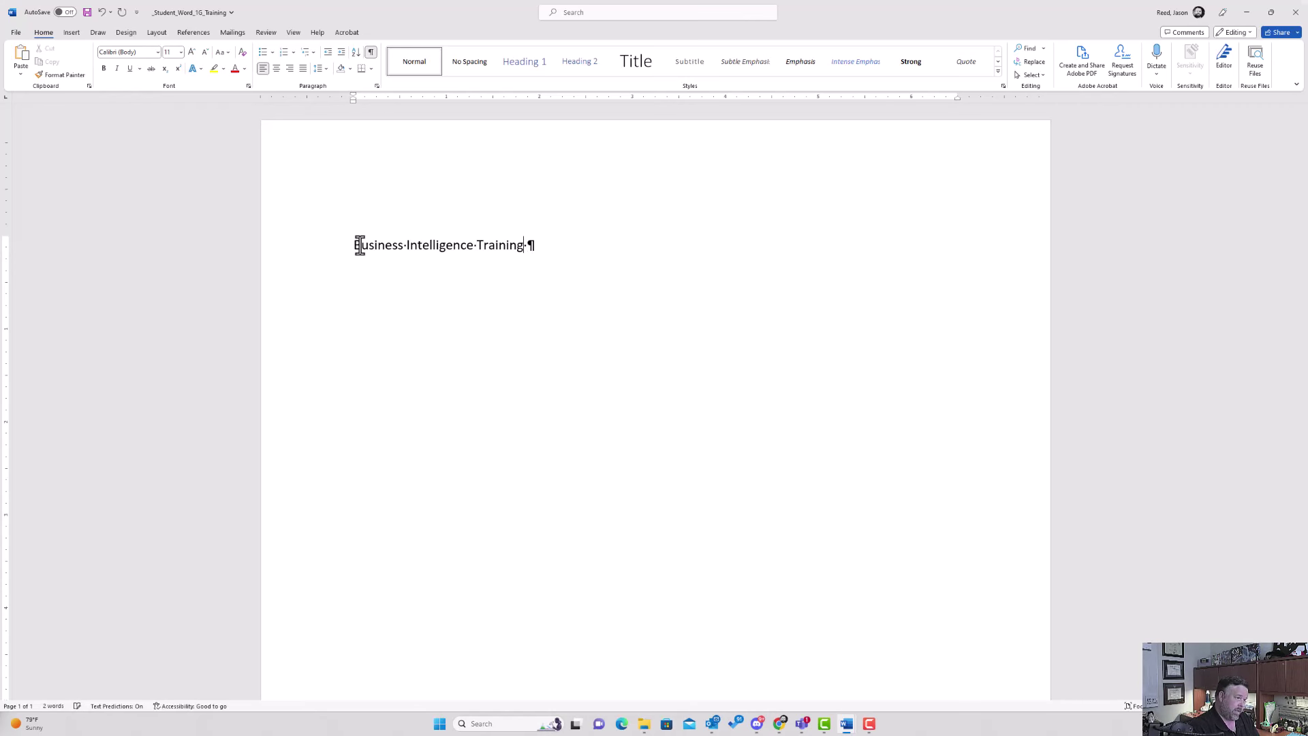
{"action": "type", "text": " Videos"}
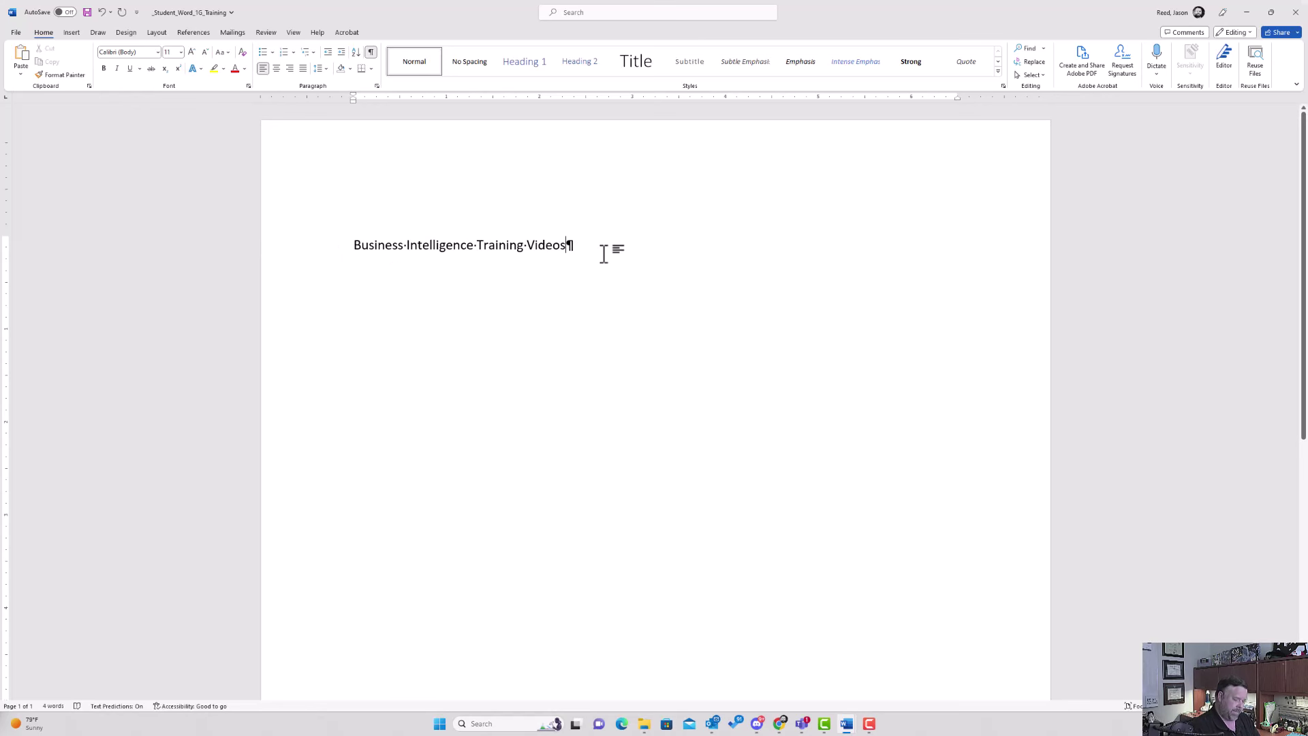
{"action": "key", "text": "Return"}
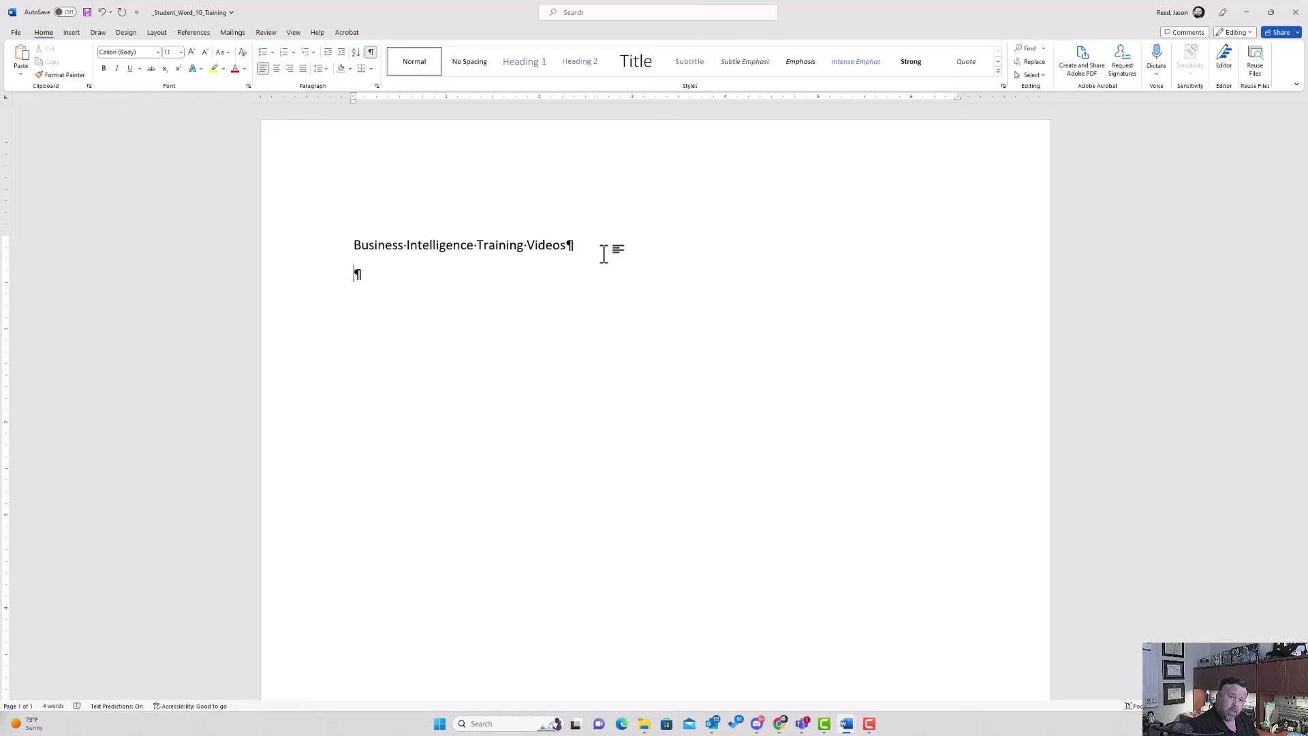
- Begin the paragraph below the heading with the text "Biz Intel Media now offers a full cateloge"
{"action": "type", "text": "B"}
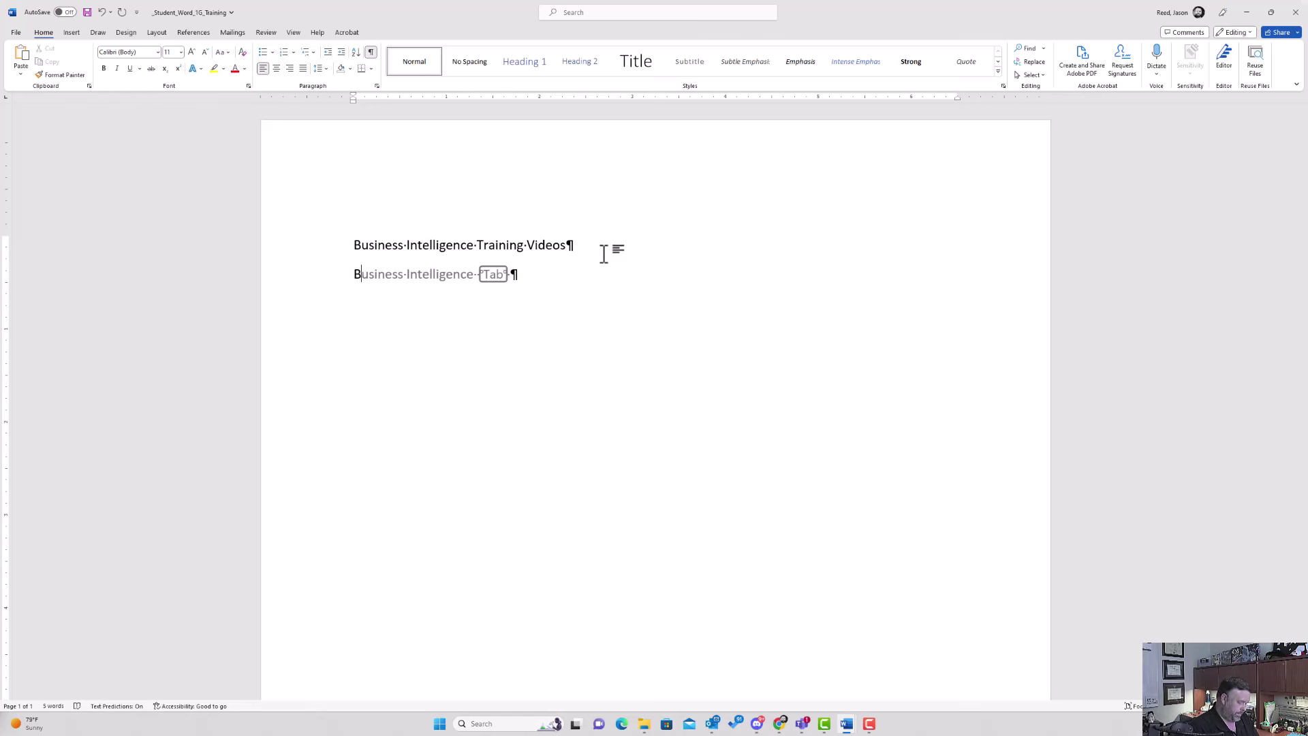
{"action": "type", "text": "iz"}
{"action": "type", "text": "Intel "}
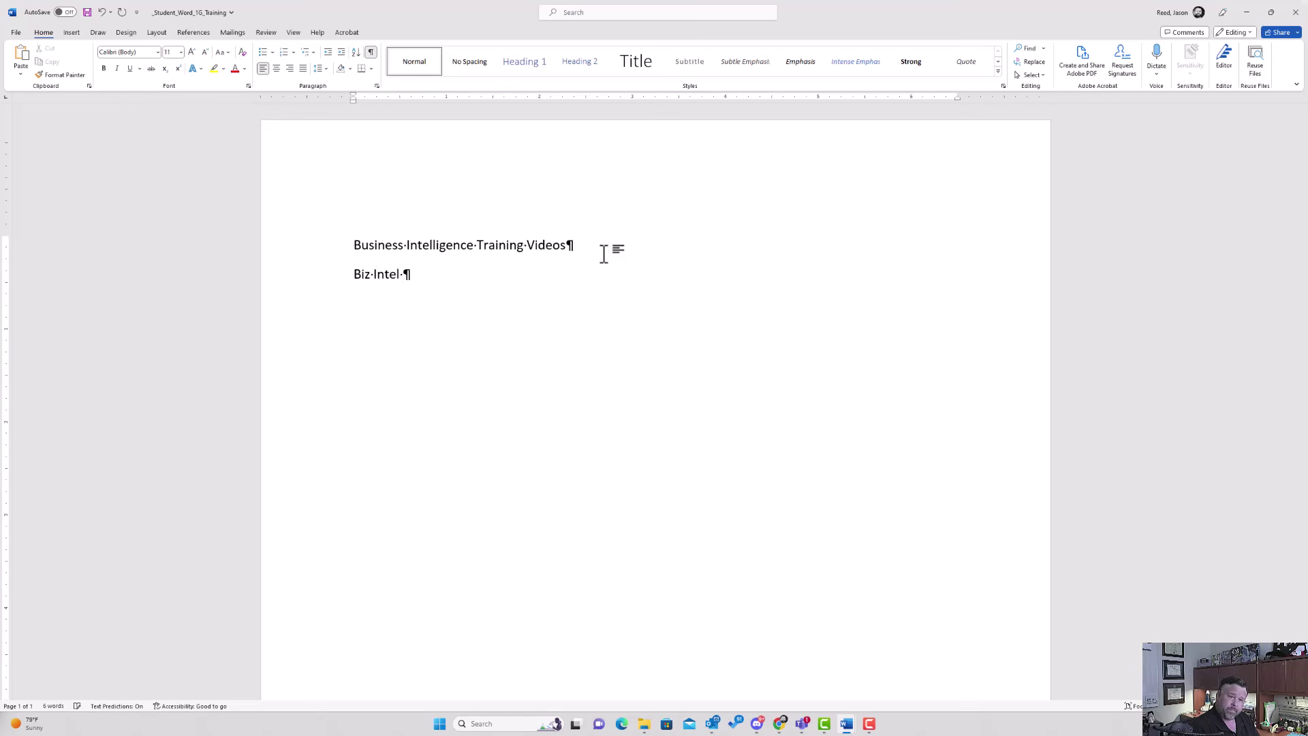
{"action": "type", "text": "Media now offers a"}
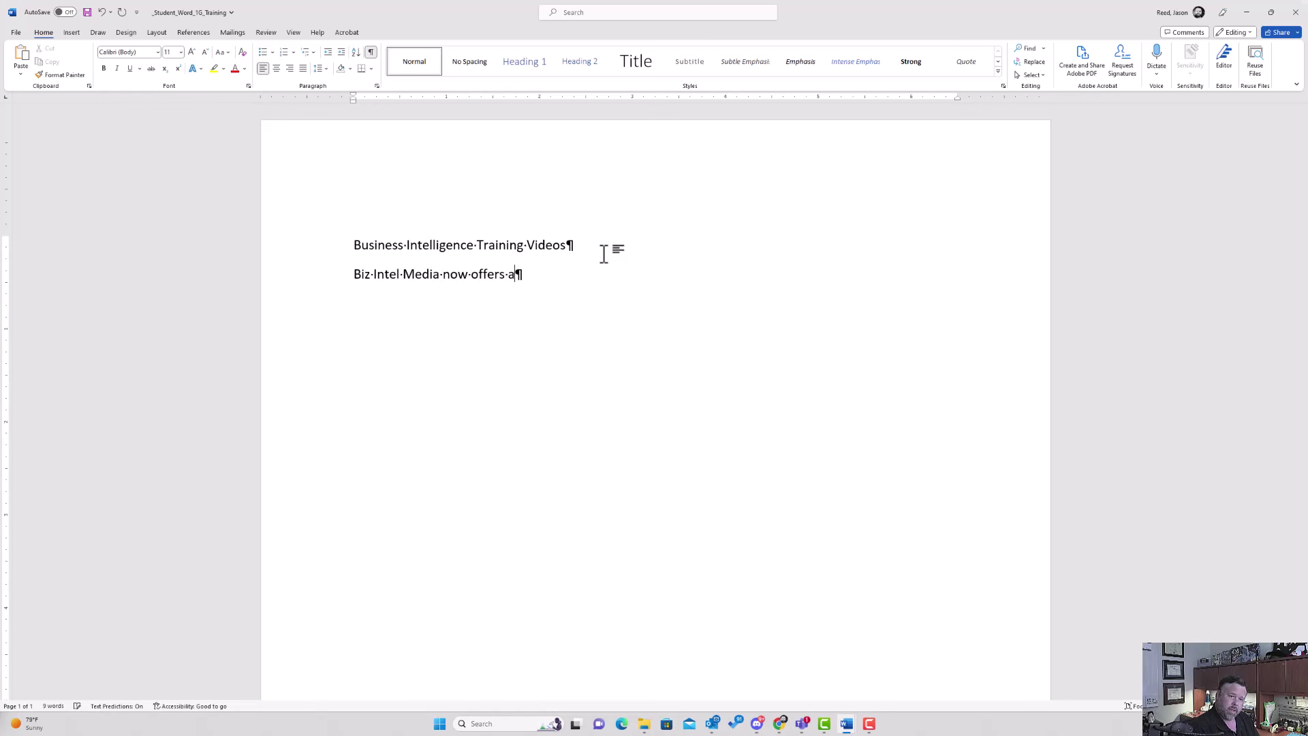
{"action": "type", "text": " full catelooge"}
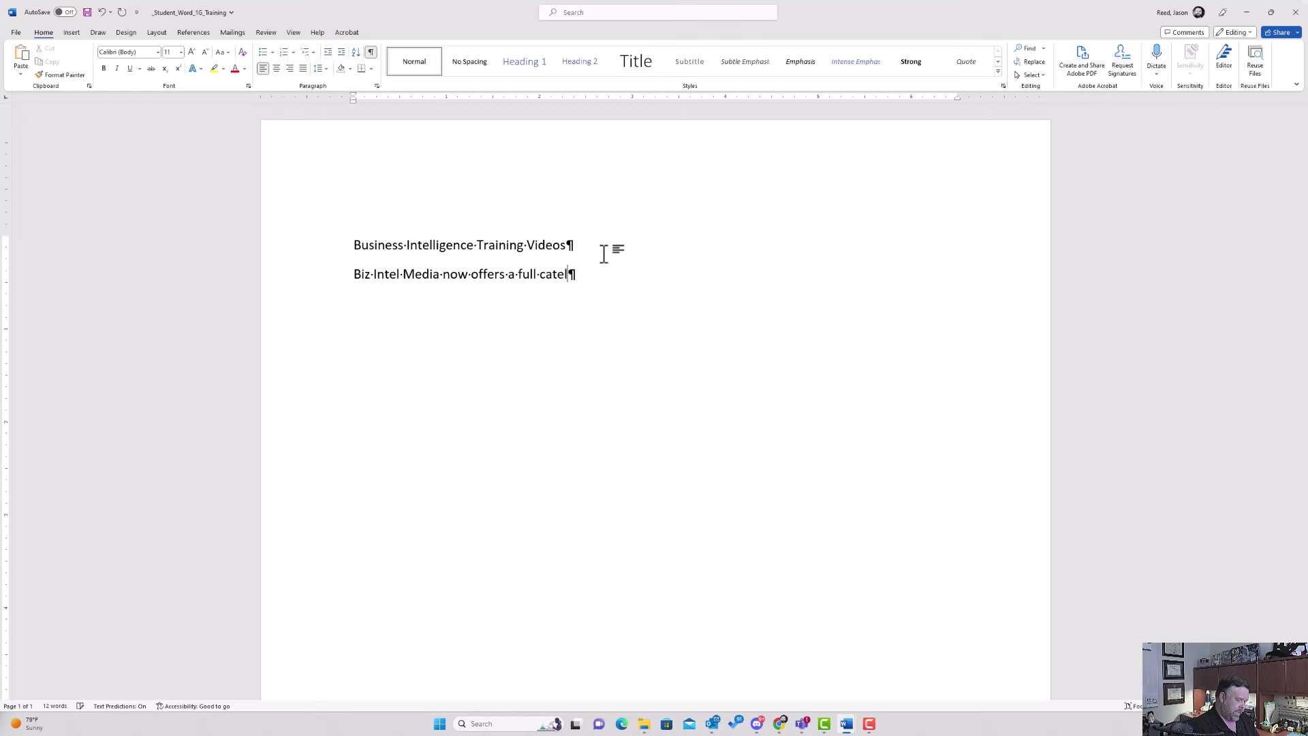
{"action": "key", "text": "BackSpace"}
{"action": "key", "text": "BackSpace"}
{"action": "key", "text": "BackSpace"}
{"action": "type", "text": "ge"}
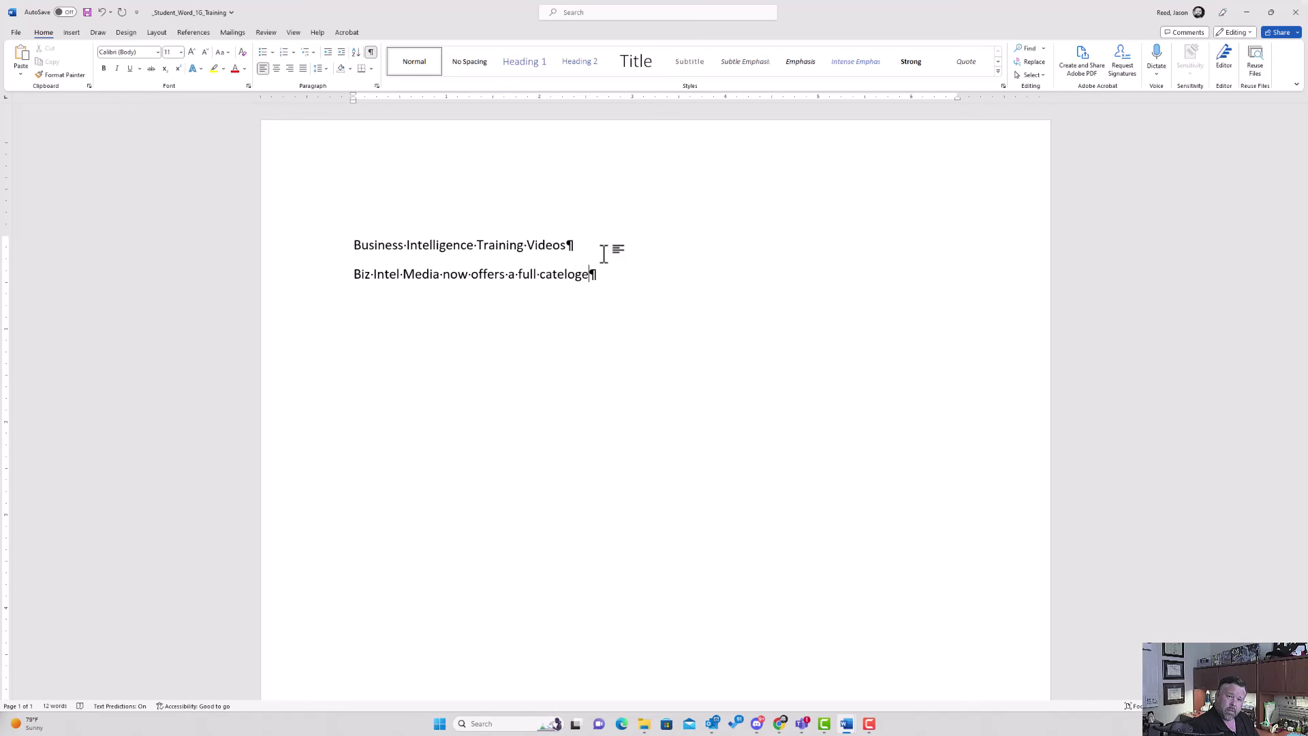
- Continue the sentence with "of Business Intelligence"
{"action": "type", "text": " of Business"}
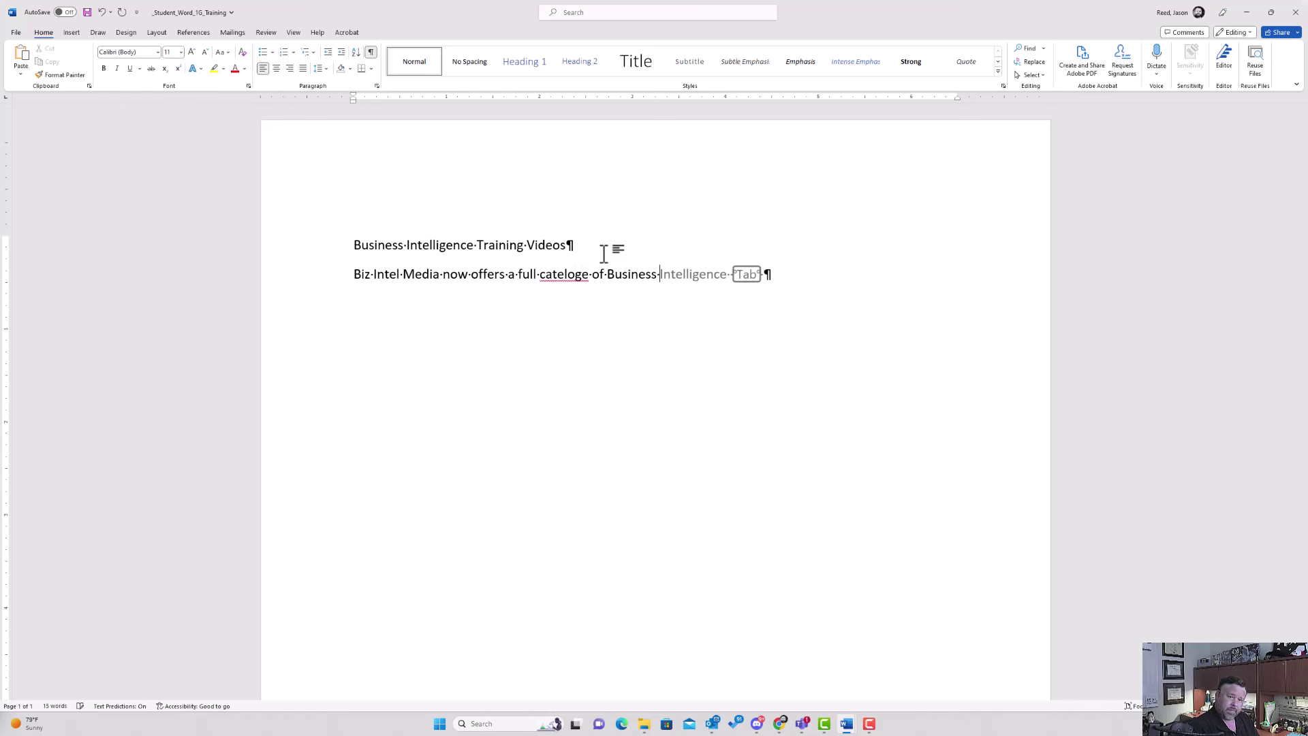
{"action": "type", "text": " Intellegenc"}
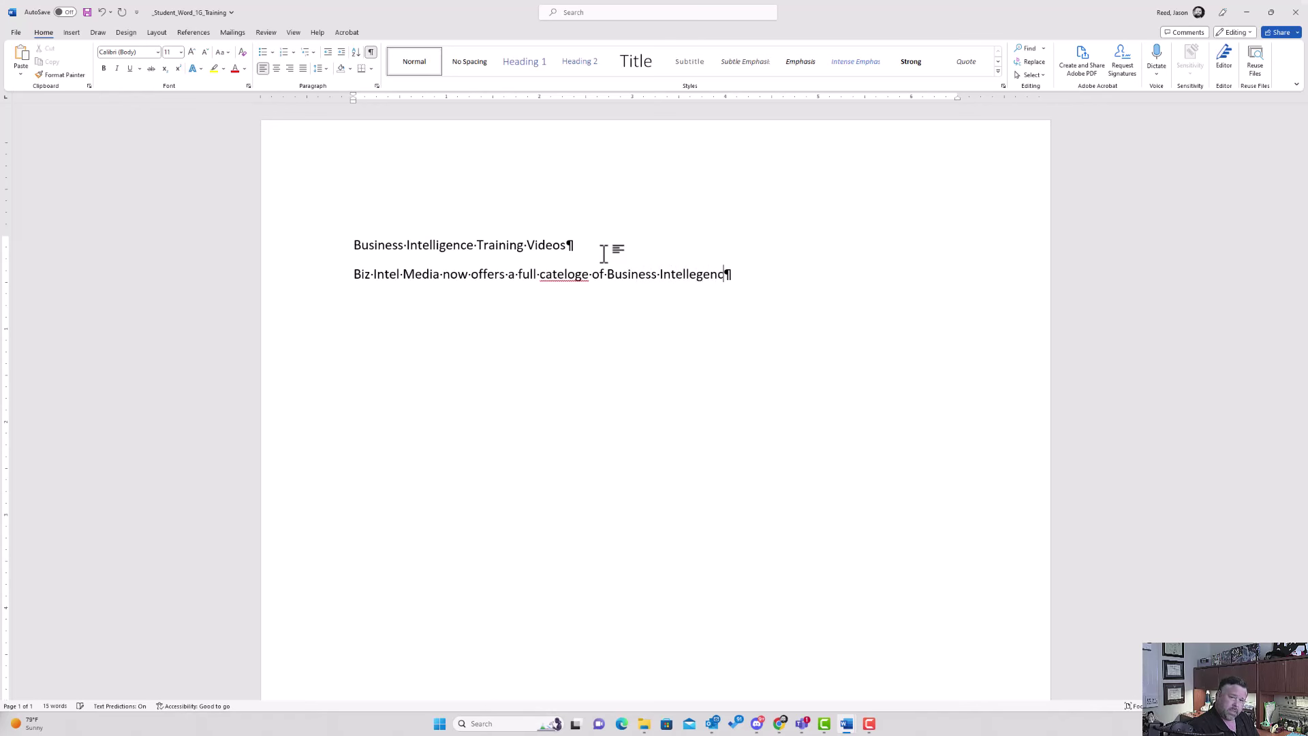
{"action": "key", "text": "BackSpace"}
{"action": "key", "text": "BackSpace"}
{"action": "key", "text": "BackSpace"}
{"action": "key", "text": "BackSpace"}
{"action": "key", "text": "BackSpace"}
{"action": "type", "text": "igence"}
- Finish the sentence with "training videos in an easy to view talk show format." and correct the misspelled "cateloge" to "catalog"
{"action": "type", "text": " t"}
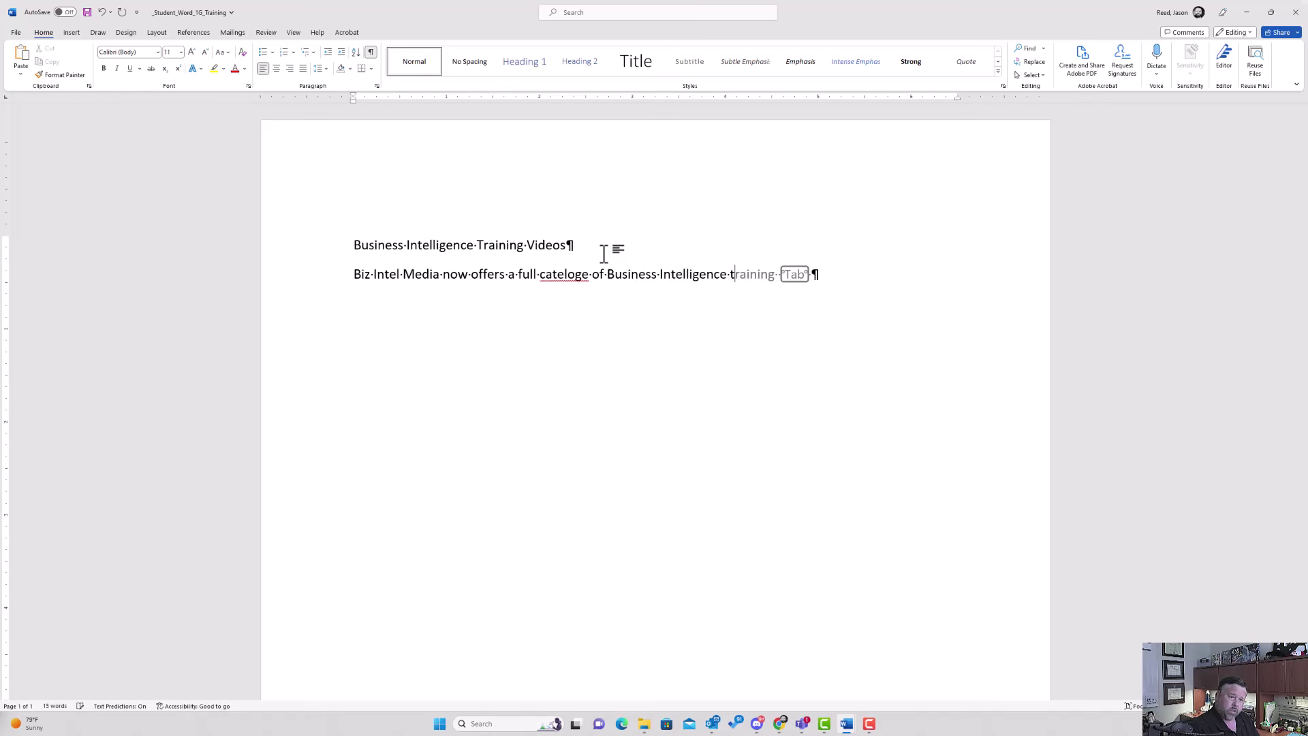
{"action": "type", "text": "raining vi"}
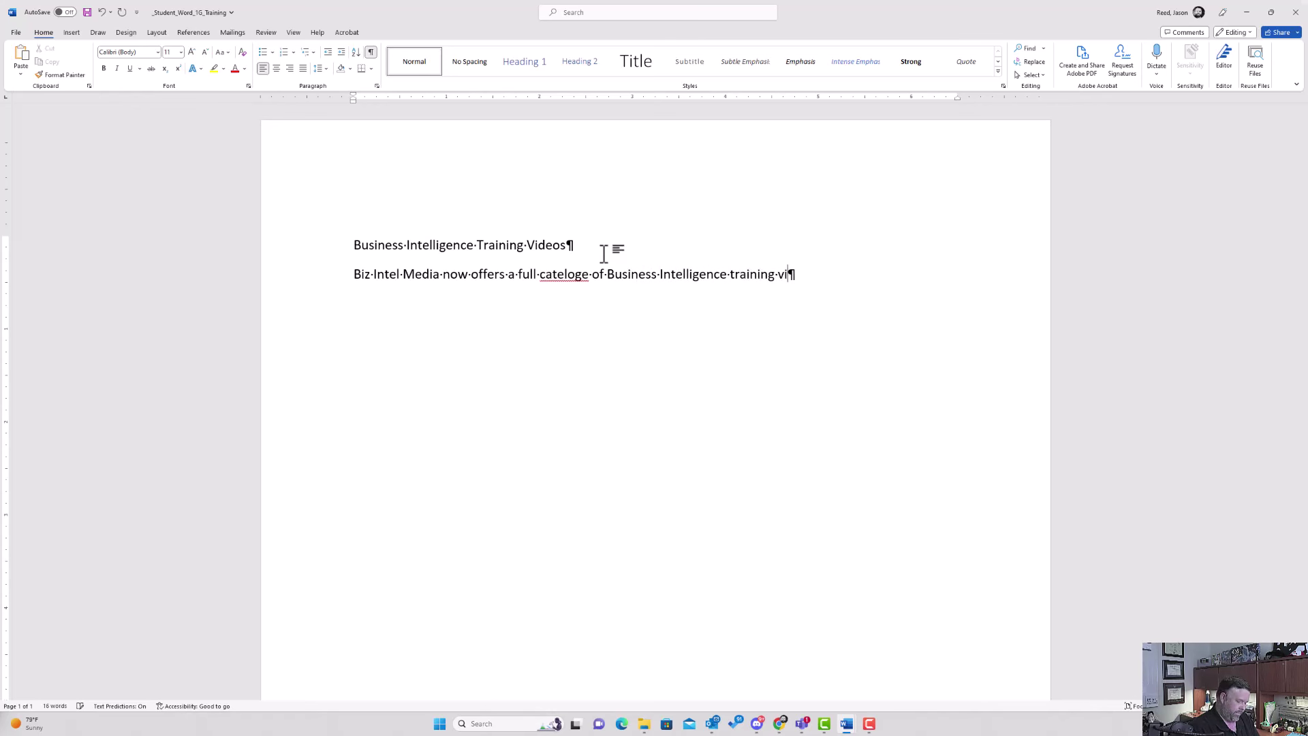
{"action": "type", "text": "deos in an easy "}
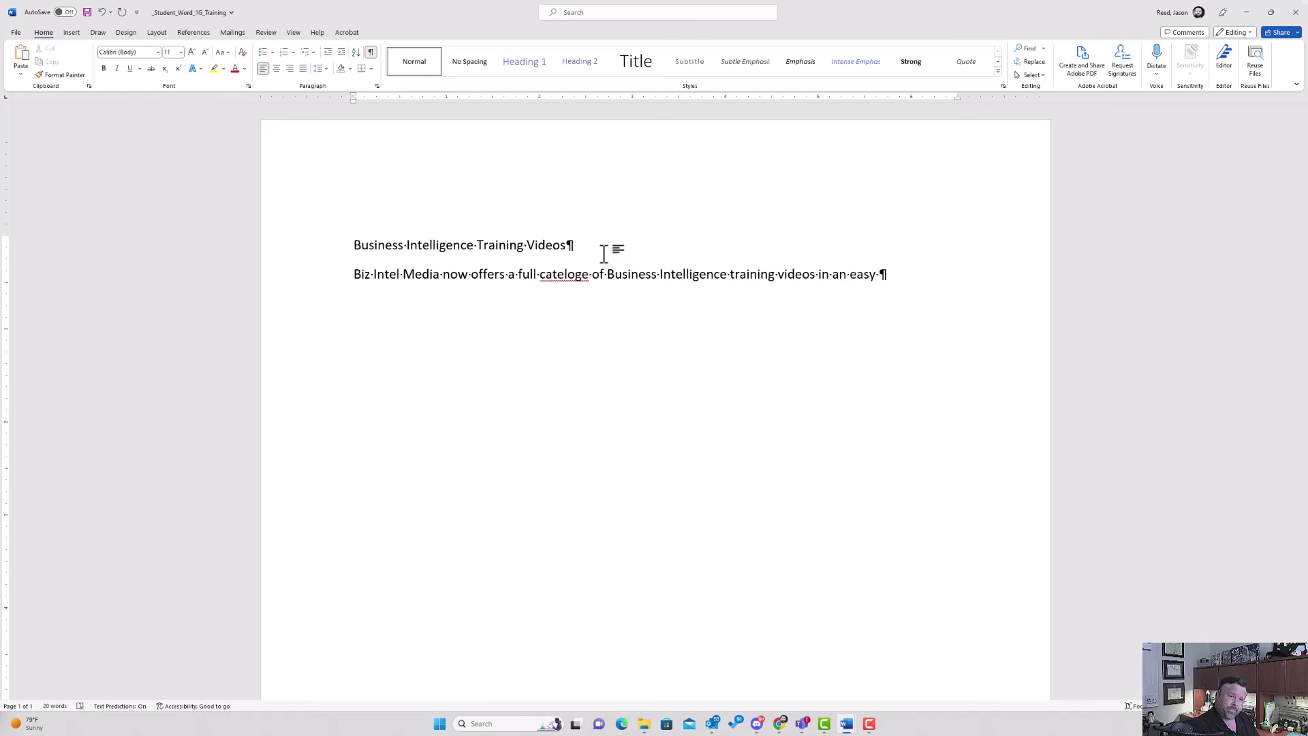
{"action": "type", "text": "to view talk show "}
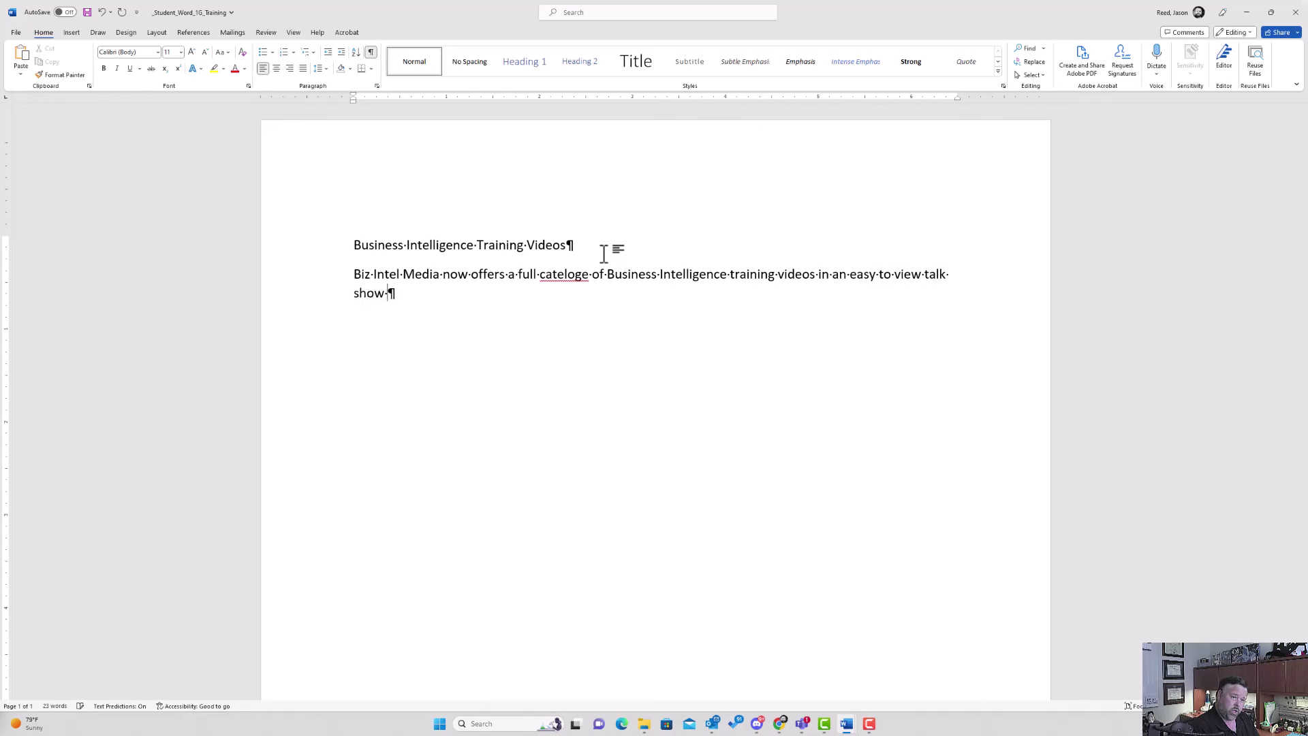
{"action": "type", "text": "format"}
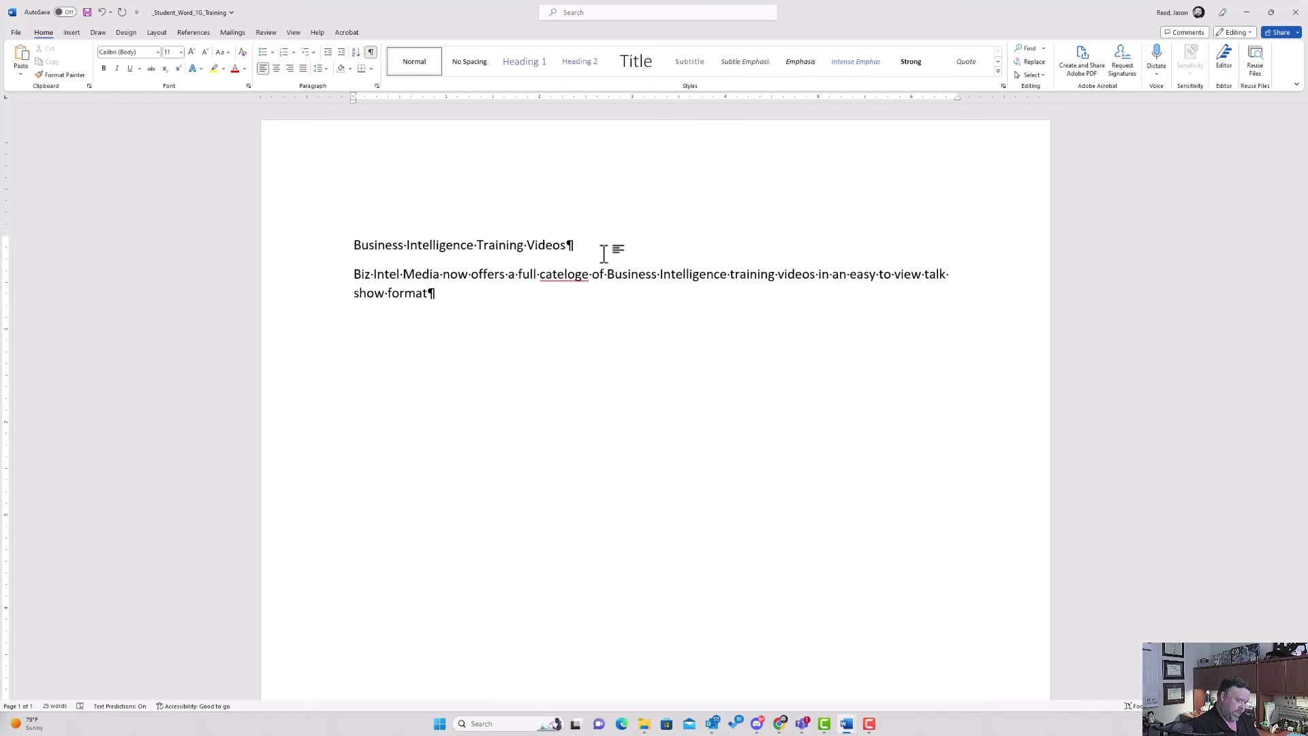
{"action": "type", "text": "."}
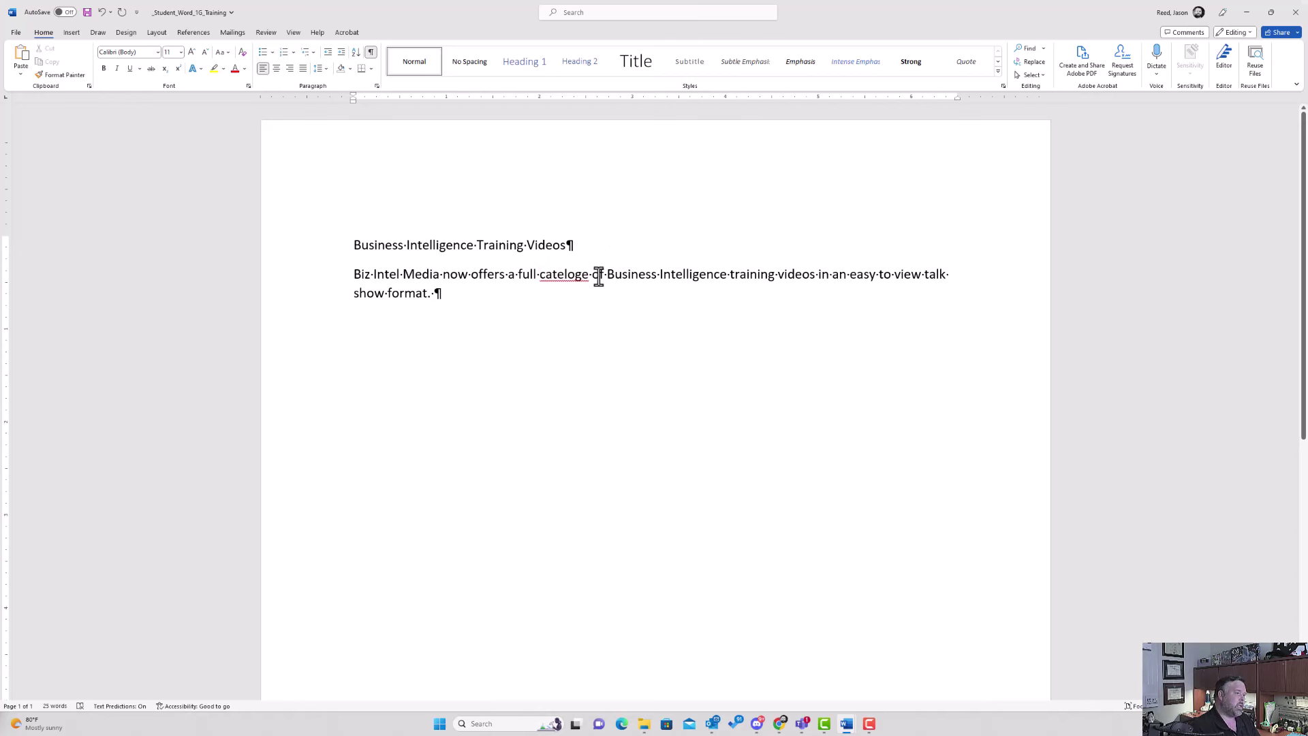
{"action": "right_click", "coordinate": [554, 275]}
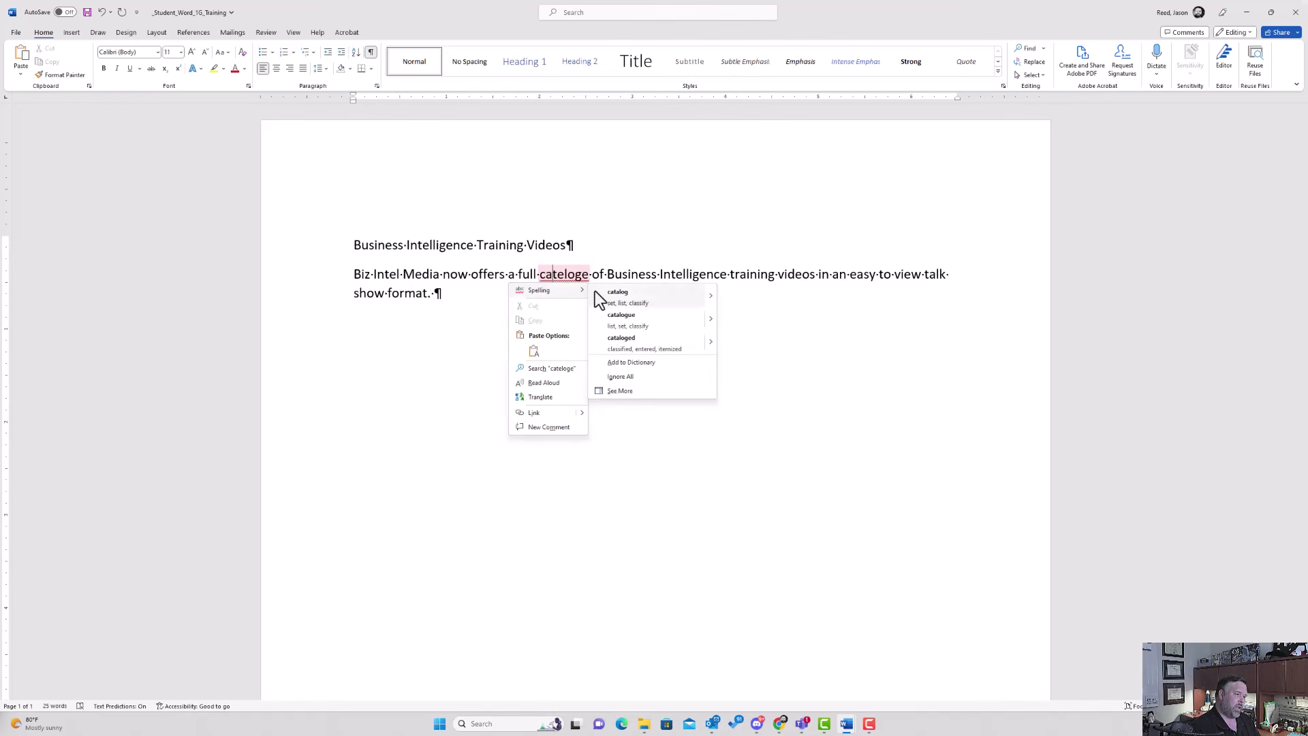
{"action": "left_click", "coordinate": [637, 296]}
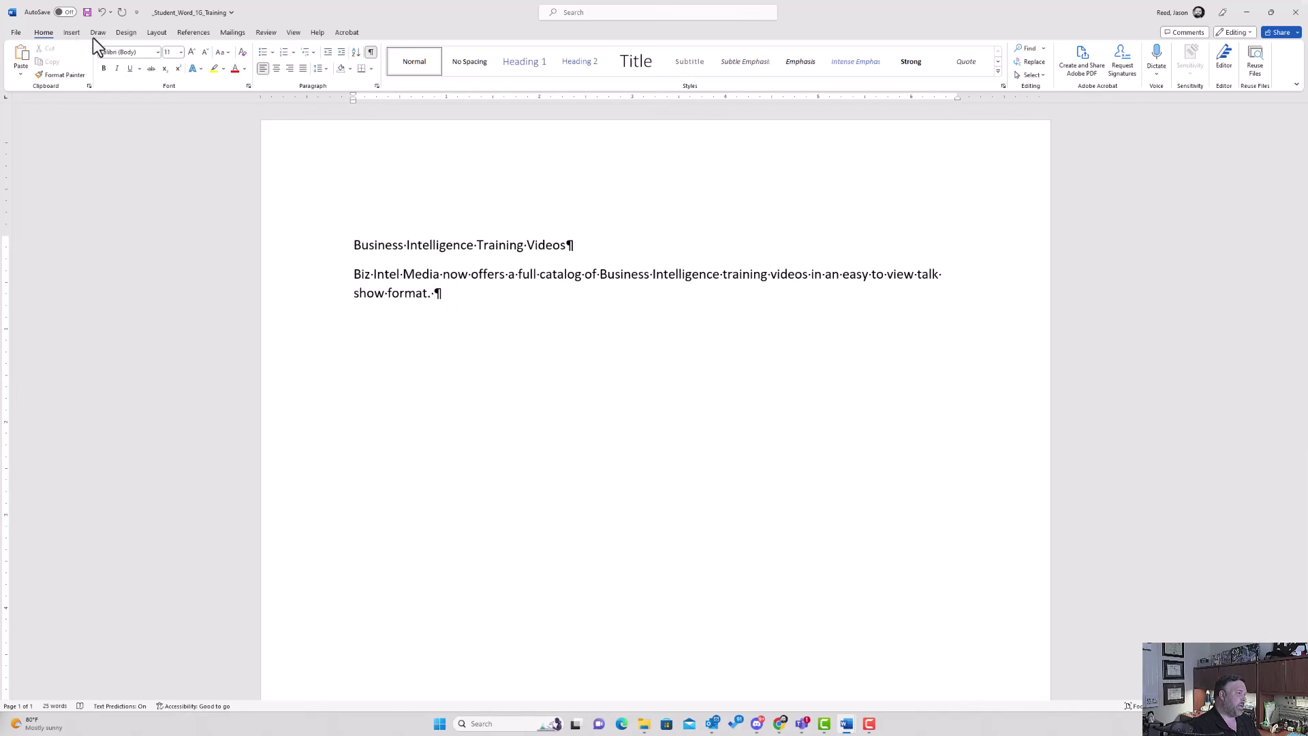
- Insert the text of the w01G_Training_Text file from the Downloads folder after the typed sentence
{"action": "left_click", "coordinate": [71, 31]}
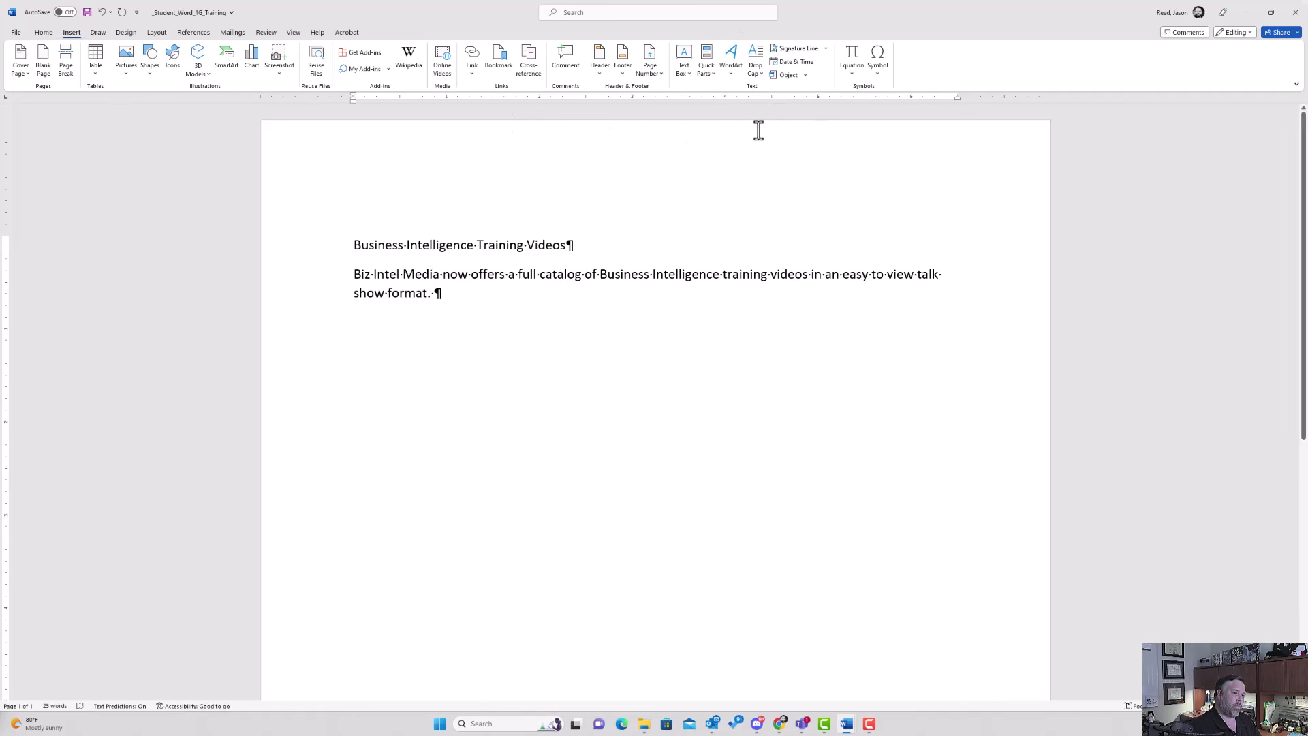
{"action": "left_click", "coordinate": [806, 76]}
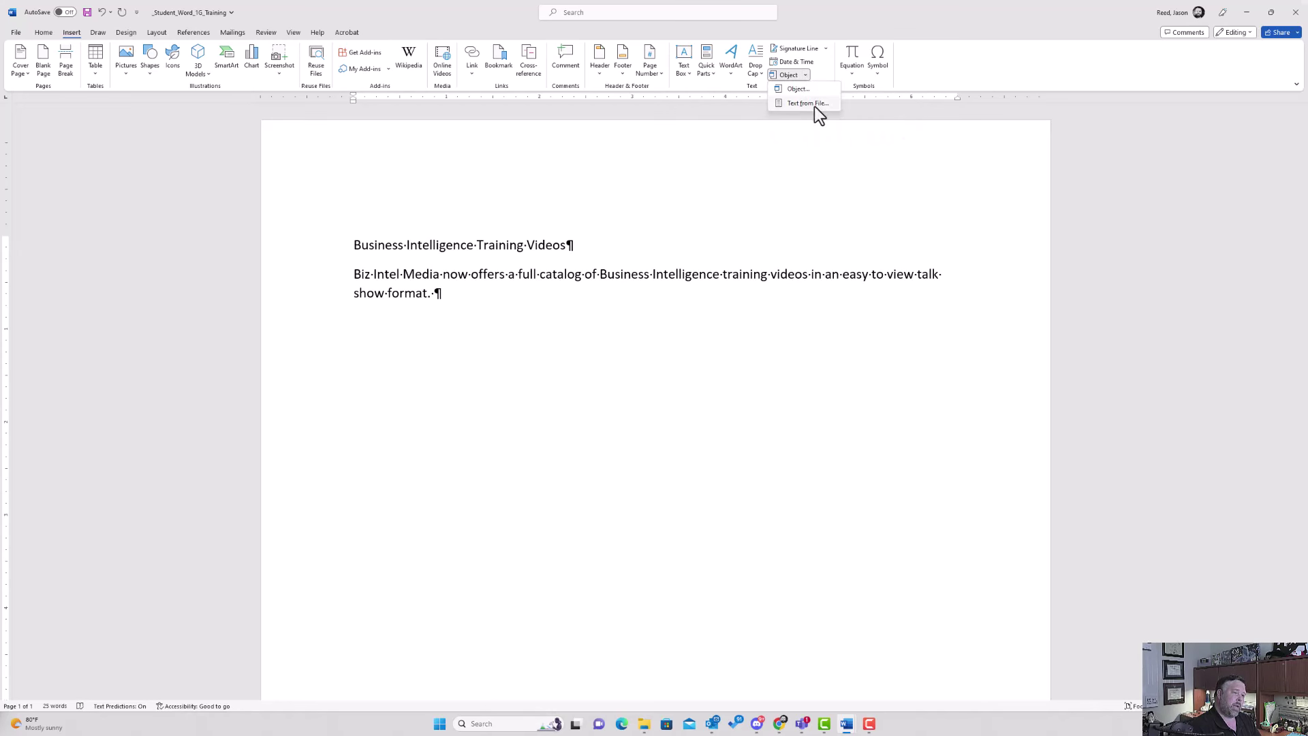
{"action": "left_click", "coordinate": [806, 103]}
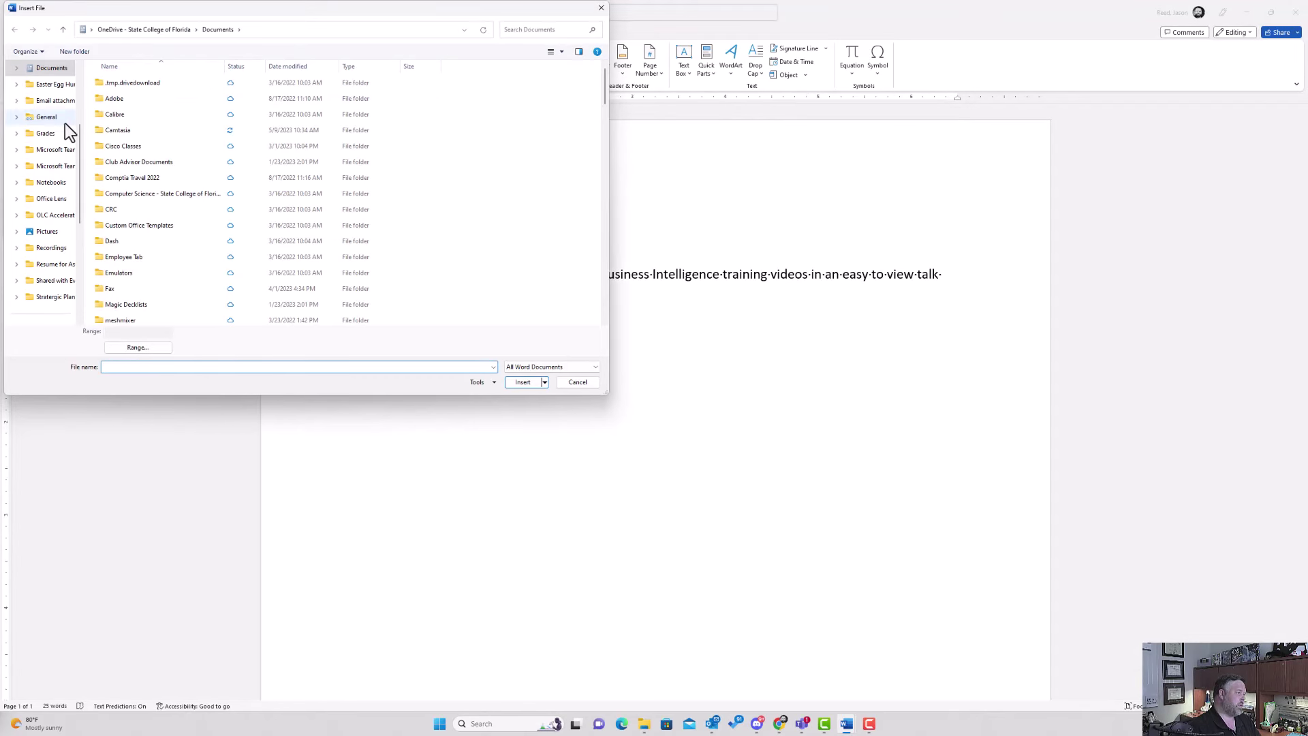
{"action": "scroll", "coordinate": [45, 181], "scroll_direction": "down", "scroll_amount": 1}
{"action": "scroll", "coordinate": [42, 176], "scroll_direction": "down", "scroll_amount": 2}
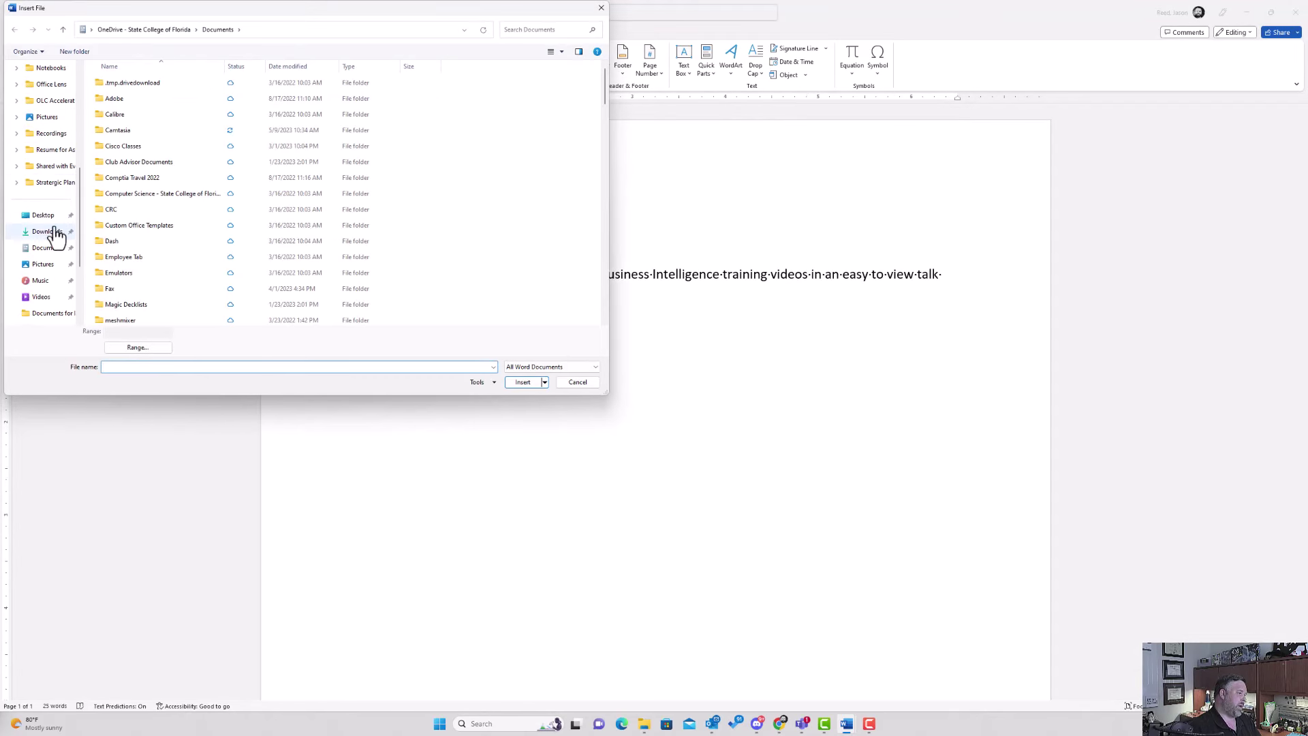
{"action": "left_click", "coordinate": [46, 232]}
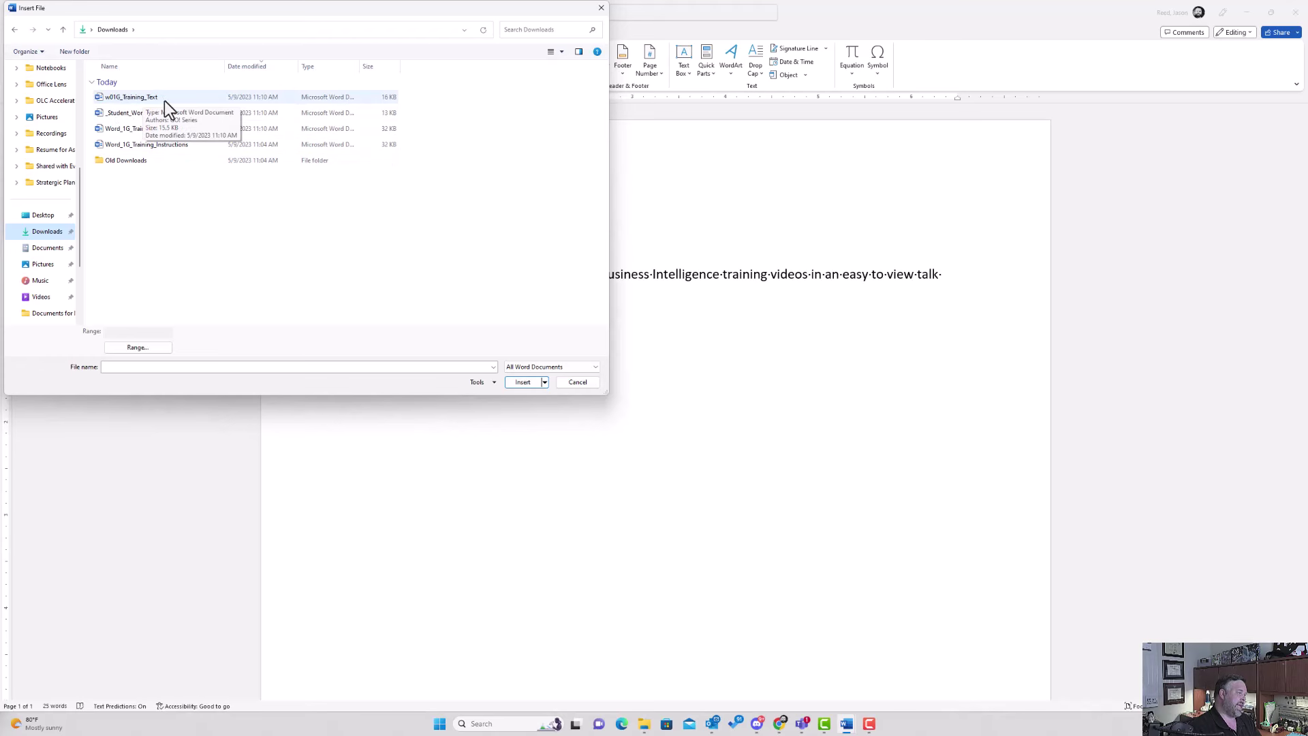
{"action": "left_click", "coordinate": [145, 98]}
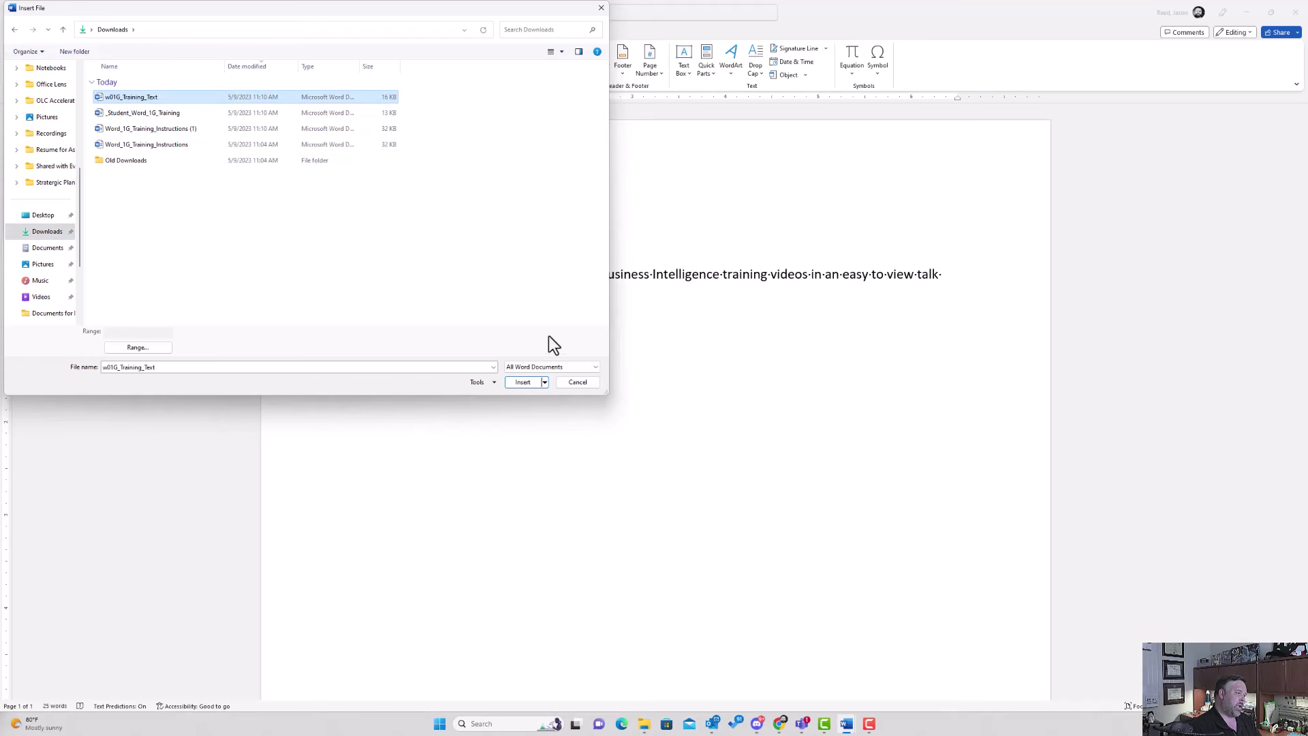
{"action": "left_click", "coordinate": [522, 382]}
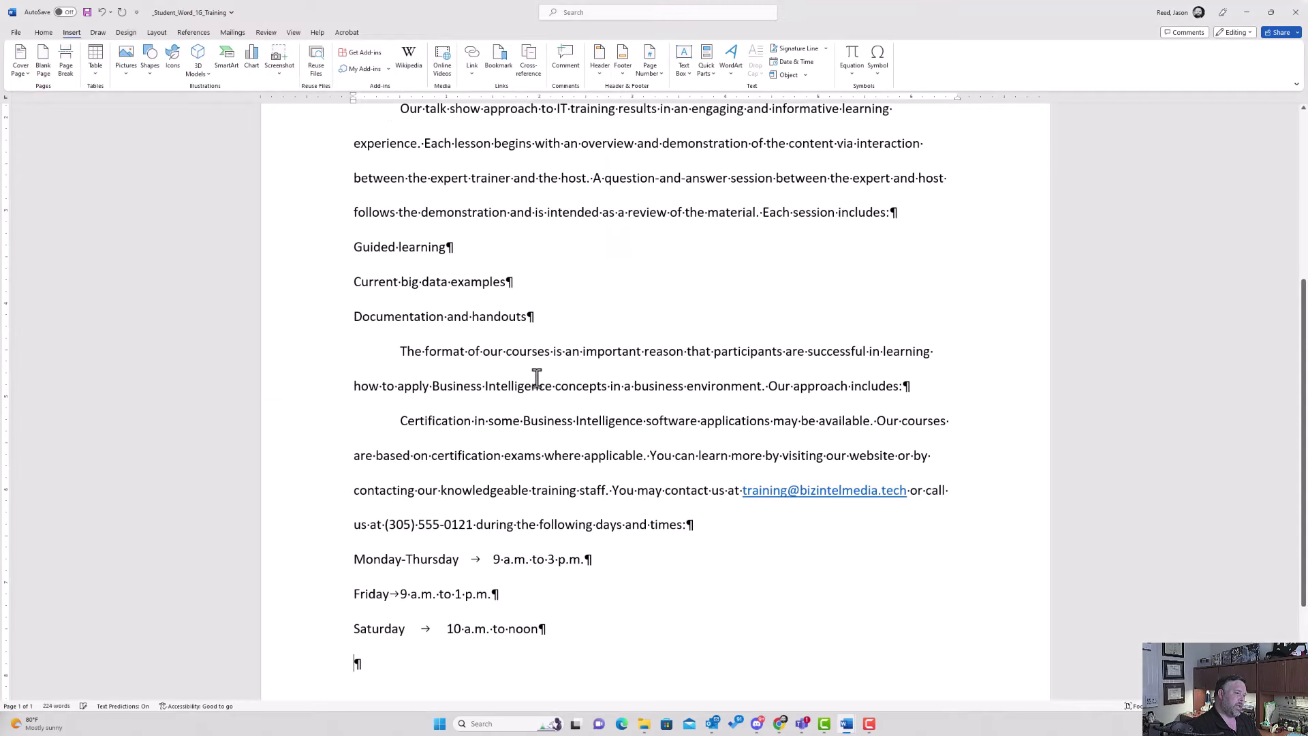
- Set the line spacing of the entire document to 1.5
{"action": "scroll", "coordinate": [621, 406], "scroll_direction": "up", "scroll_amount": 4}
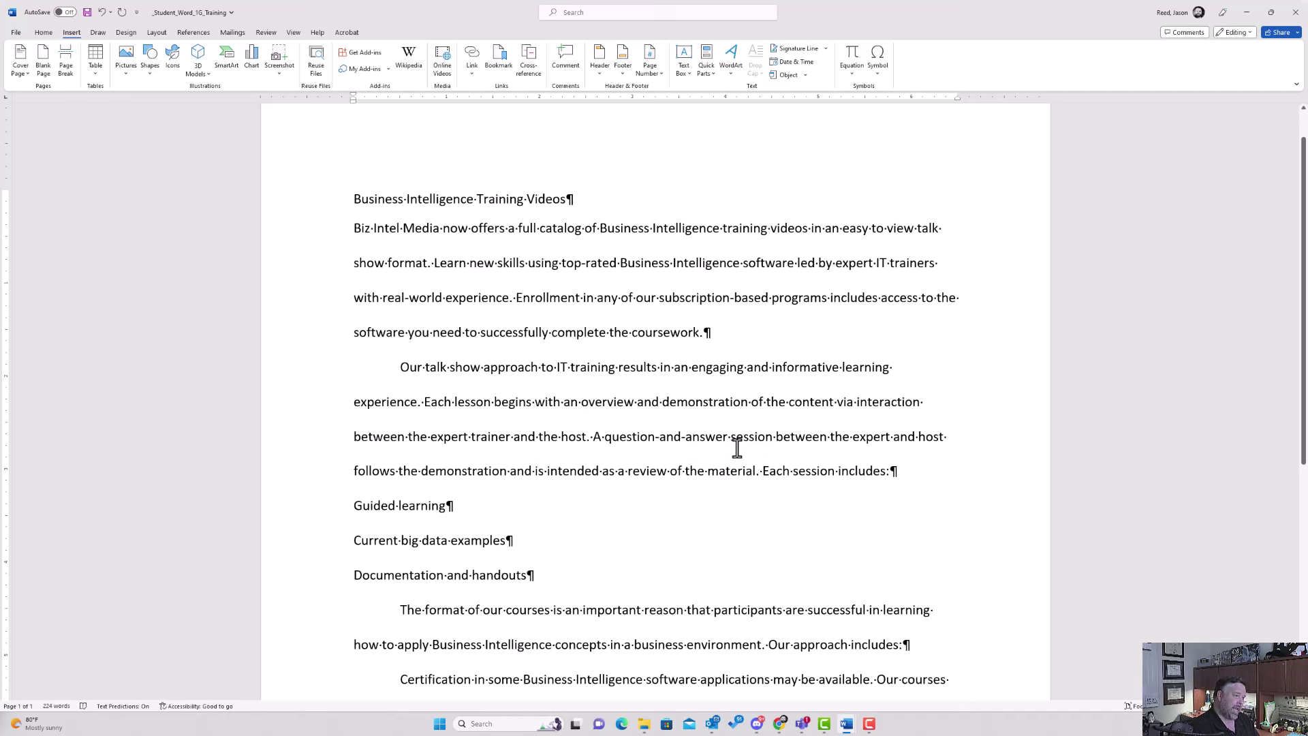
{"action": "key", "text": "ctrl+a"}
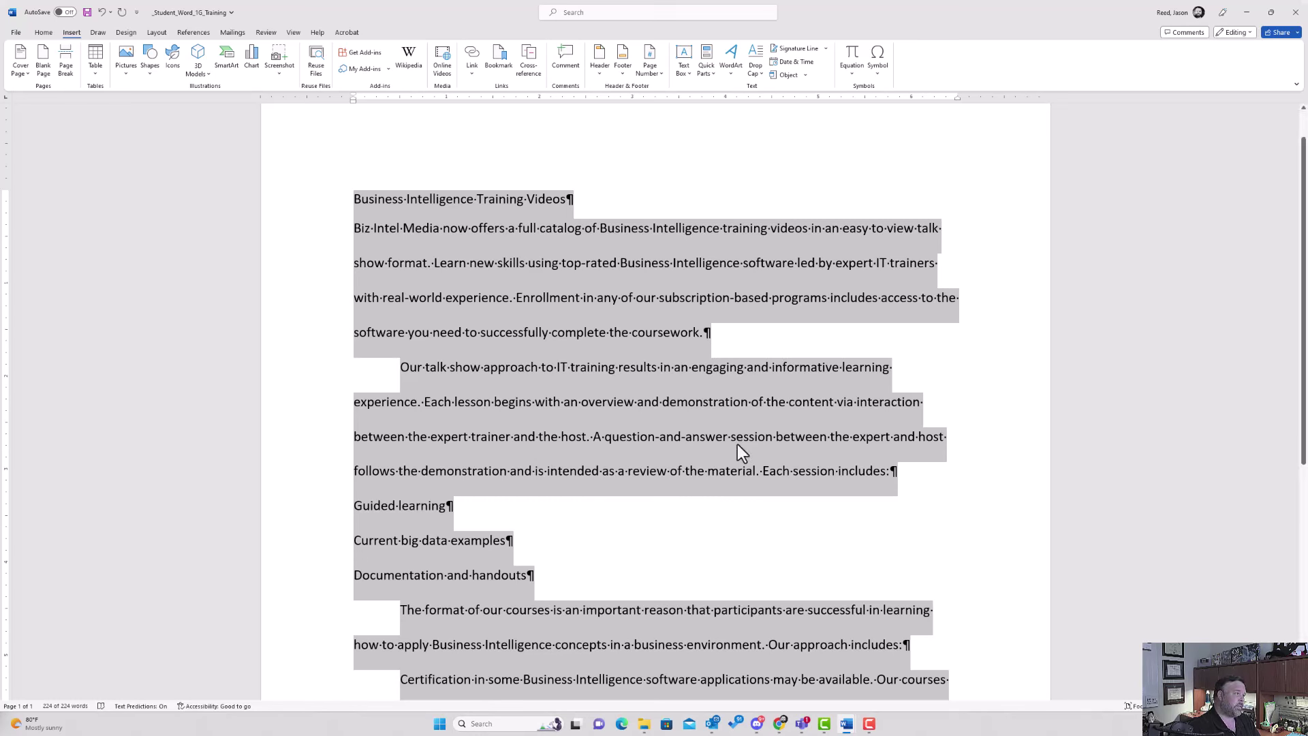
{"action": "left_click", "coordinate": [35, 31]}
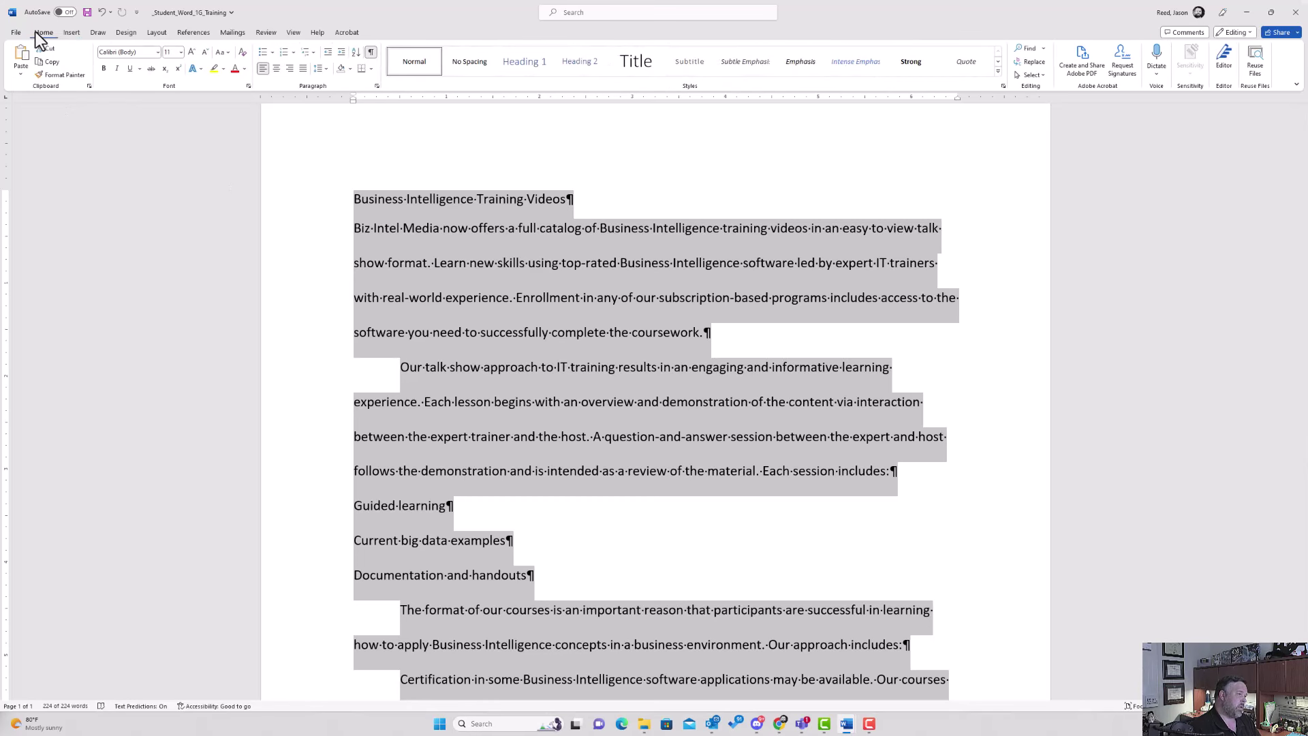
{"action": "left_click", "coordinate": [321, 70]}
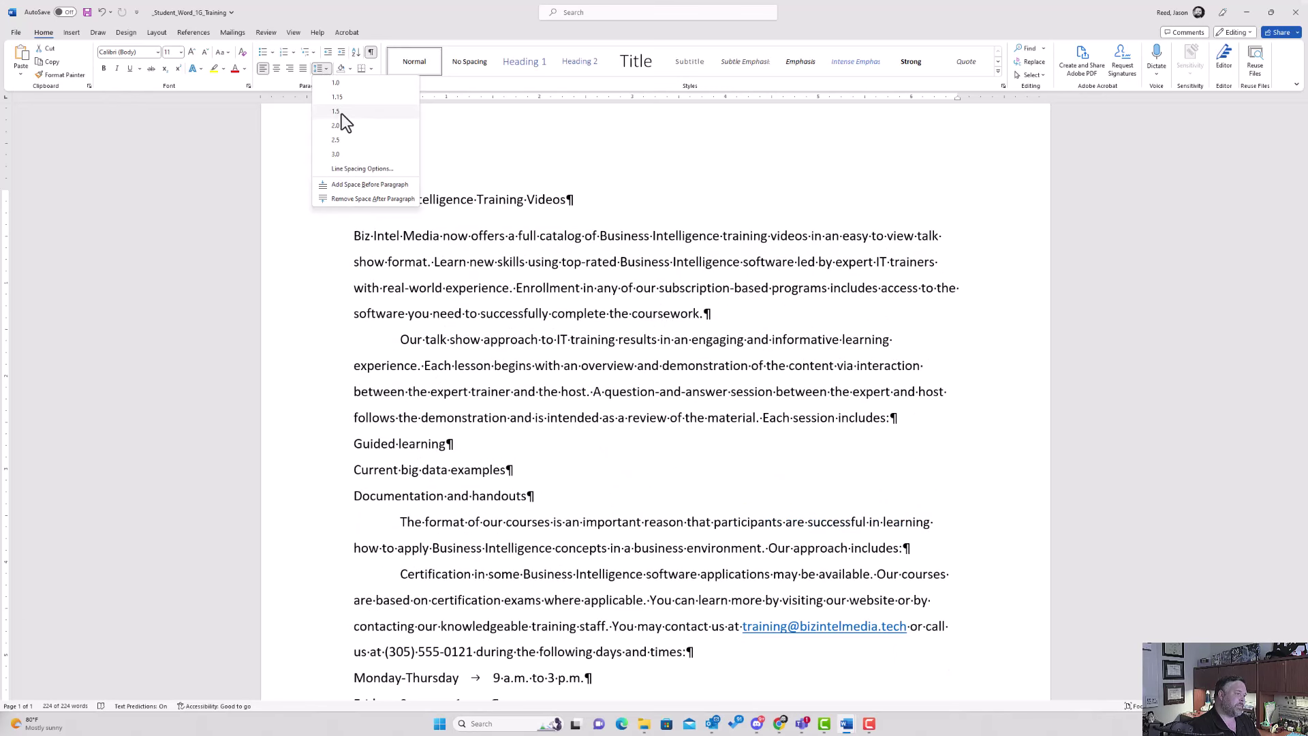
{"action": "left_click", "coordinate": [341, 113]}
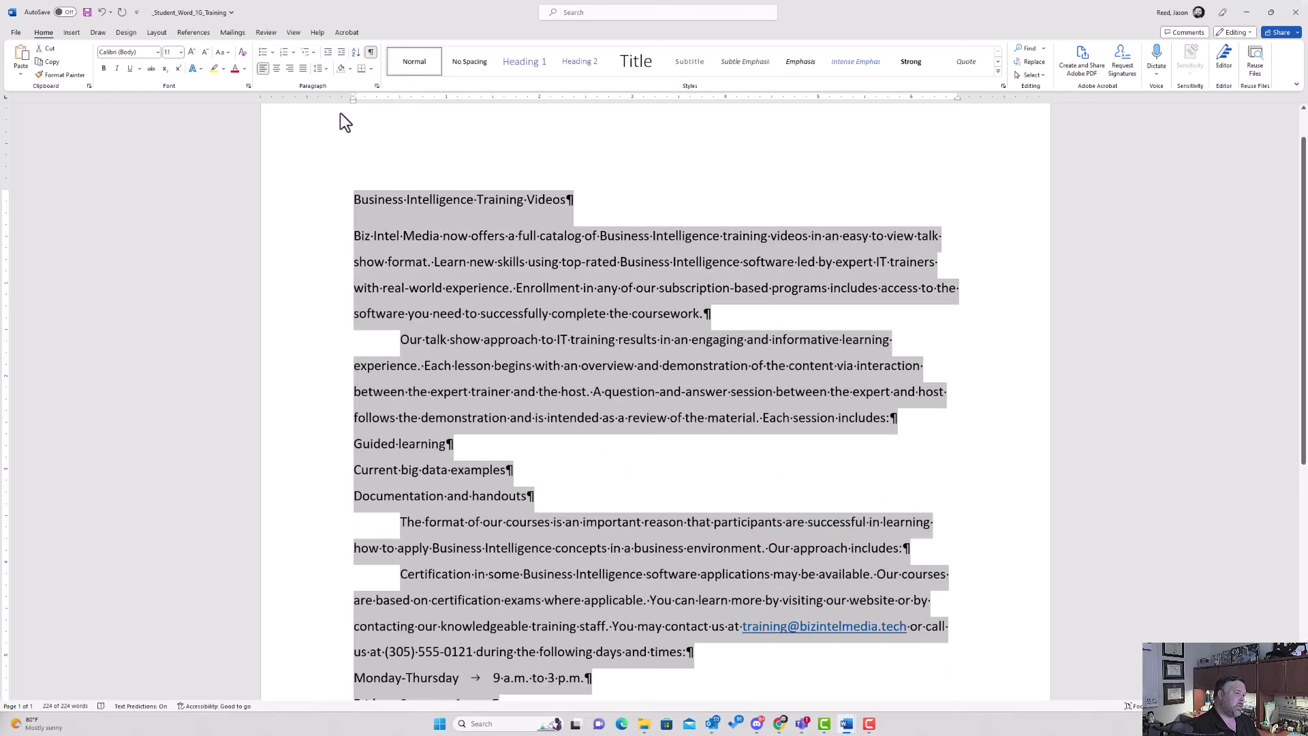
- Set the paragraph spacing after to 6 pt for the entire selected document
{"action": "left_click", "coordinate": [377, 86]}
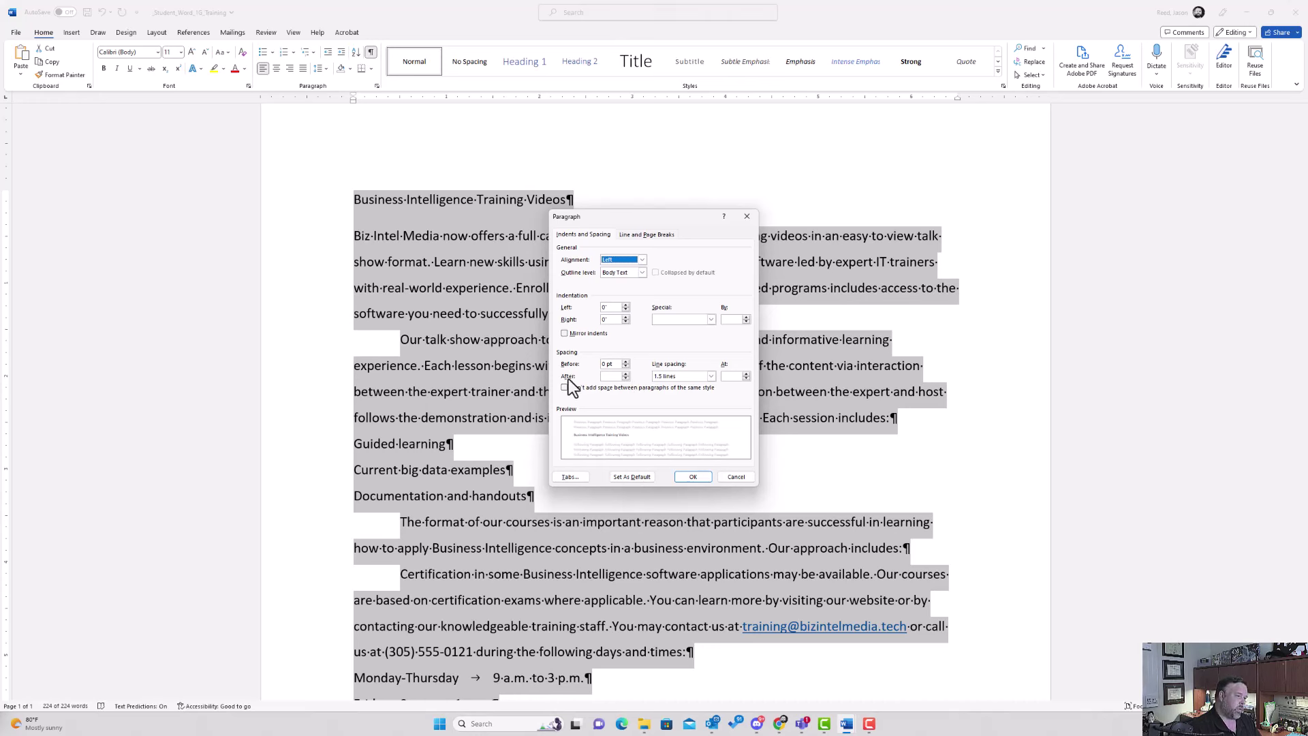
{"action": "left_click", "coordinate": [625, 374]}
{"action": "left_click", "coordinate": [690, 479]}
{"action": "left_click", "coordinate": [579, 378]}
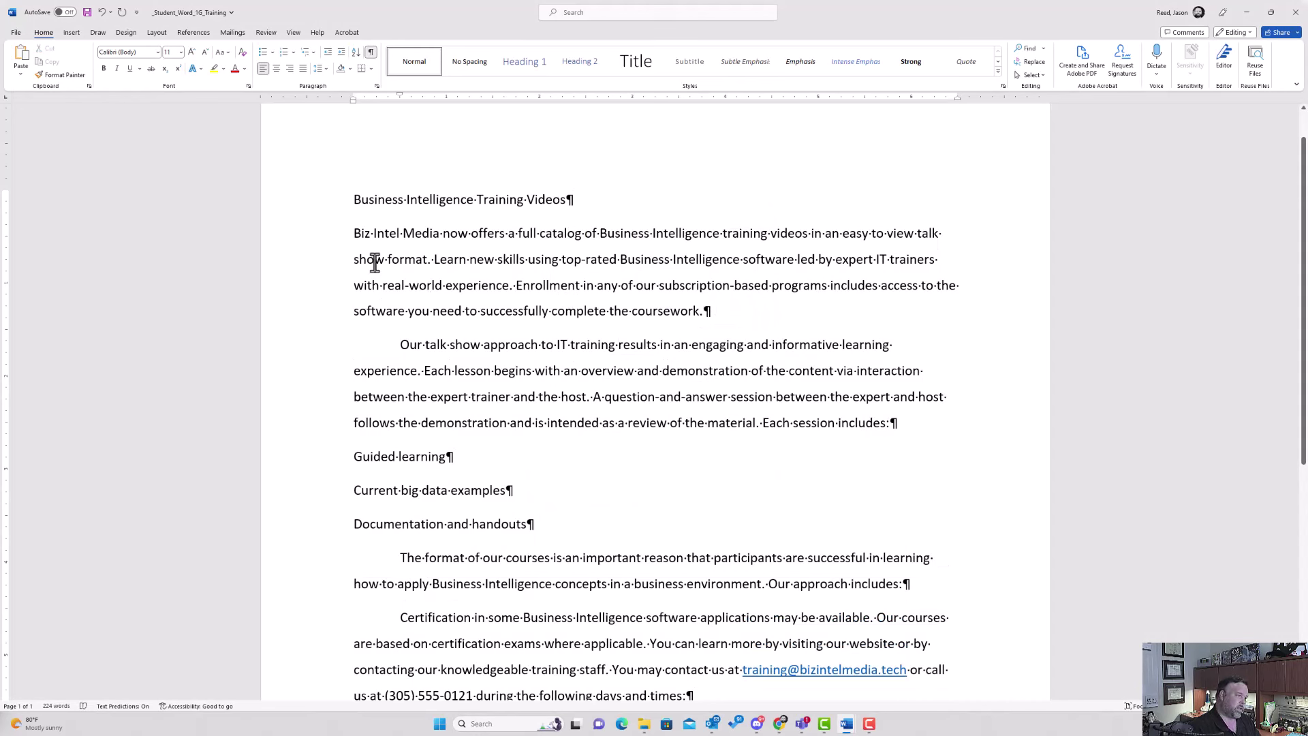
- Apply a 0.5-inch first line indent to the paragraph beginning "Biz Intel Media now offers"
{"action": "left_click", "coordinate": [352, 234]}
{"action": "left_click", "coordinate": [378, 86]}
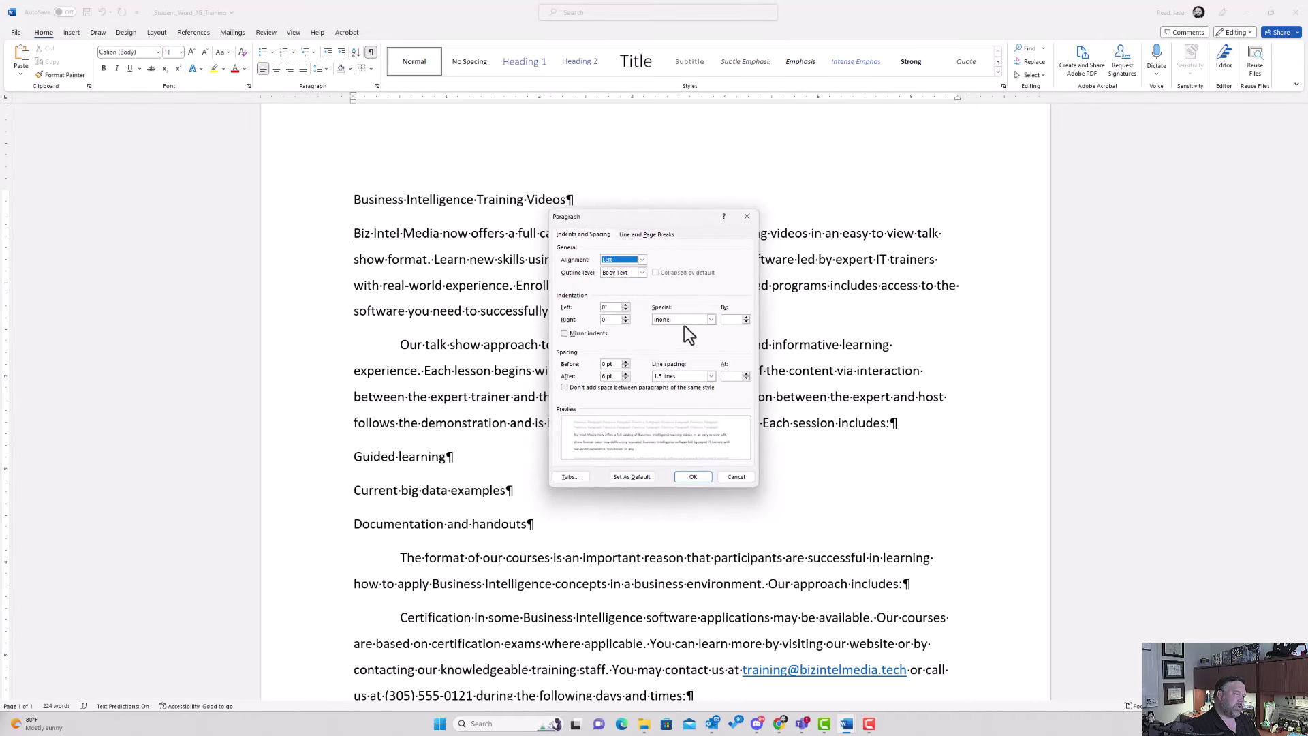
{"action": "left_click", "coordinate": [709, 321]}
{"action": "left_click", "coordinate": [694, 335]}
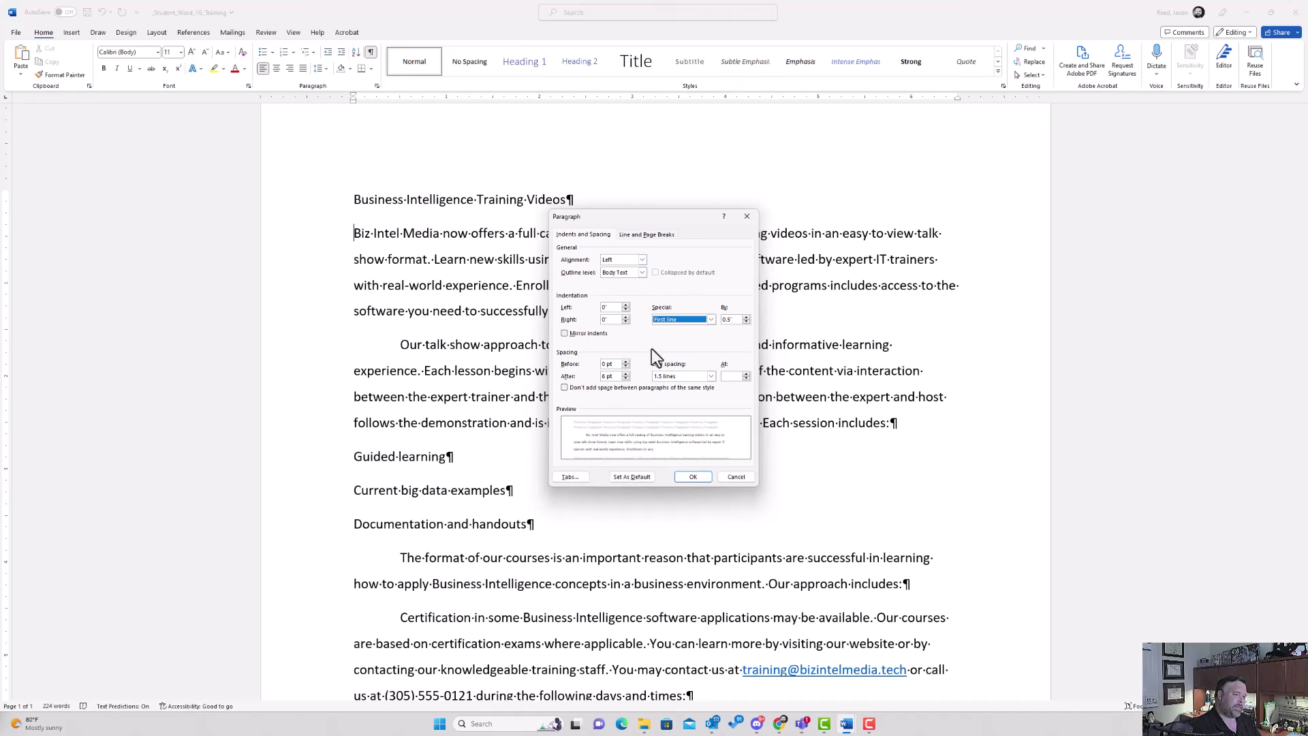
{"action": "left_click", "coordinate": [700, 481]}
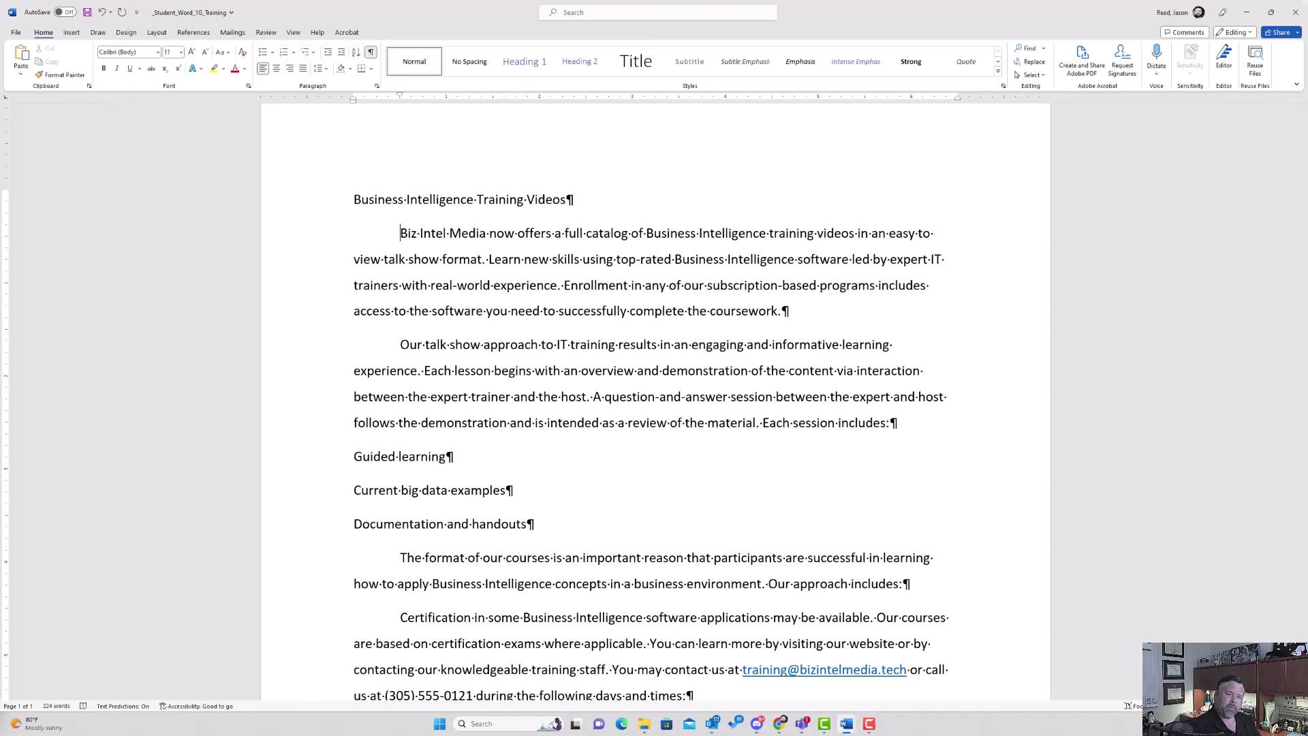
- Set the title "Business Intelligence Training Videos" to font size 50 with 1.0 line spacing
{"action": "scroll", "coordinate": [477, 307], "scroll_direction": "up", "scroll_amount": 1}
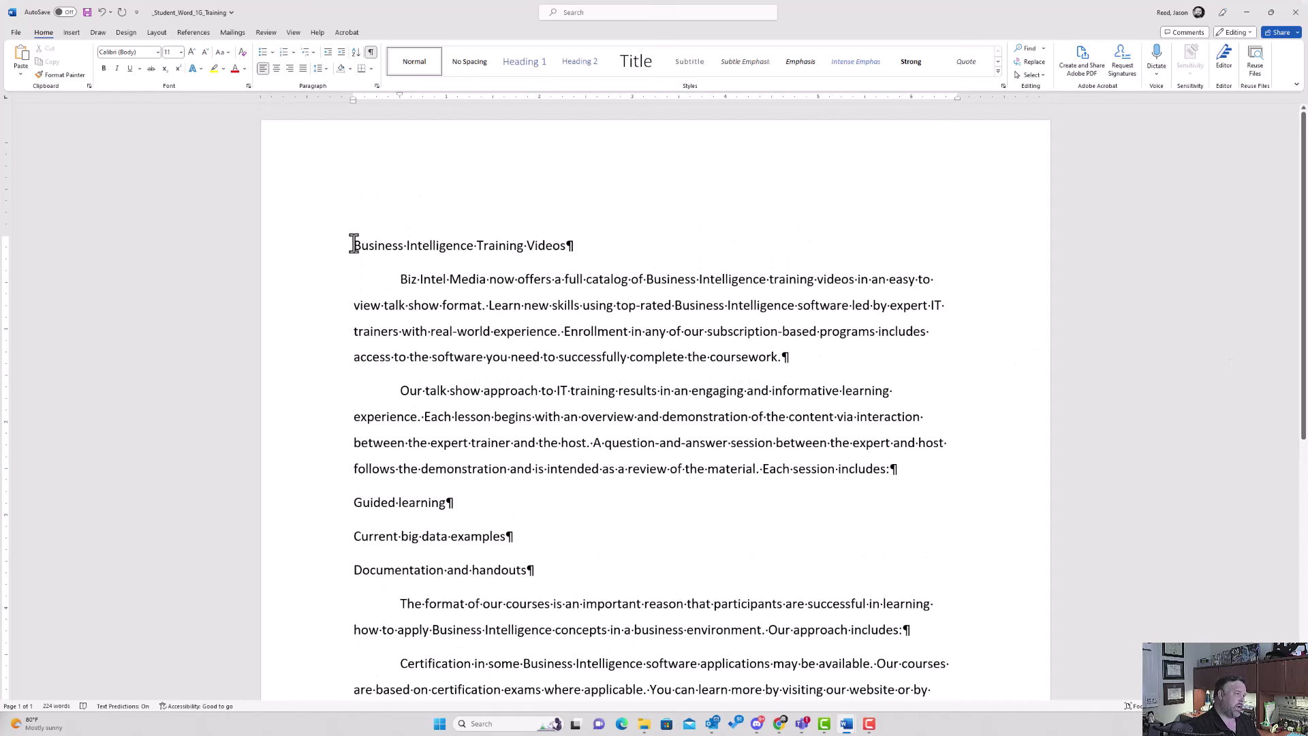
{"action": "left_click_drag", "start_coordinate": [354, 246], "coordinate": [571, 254]}
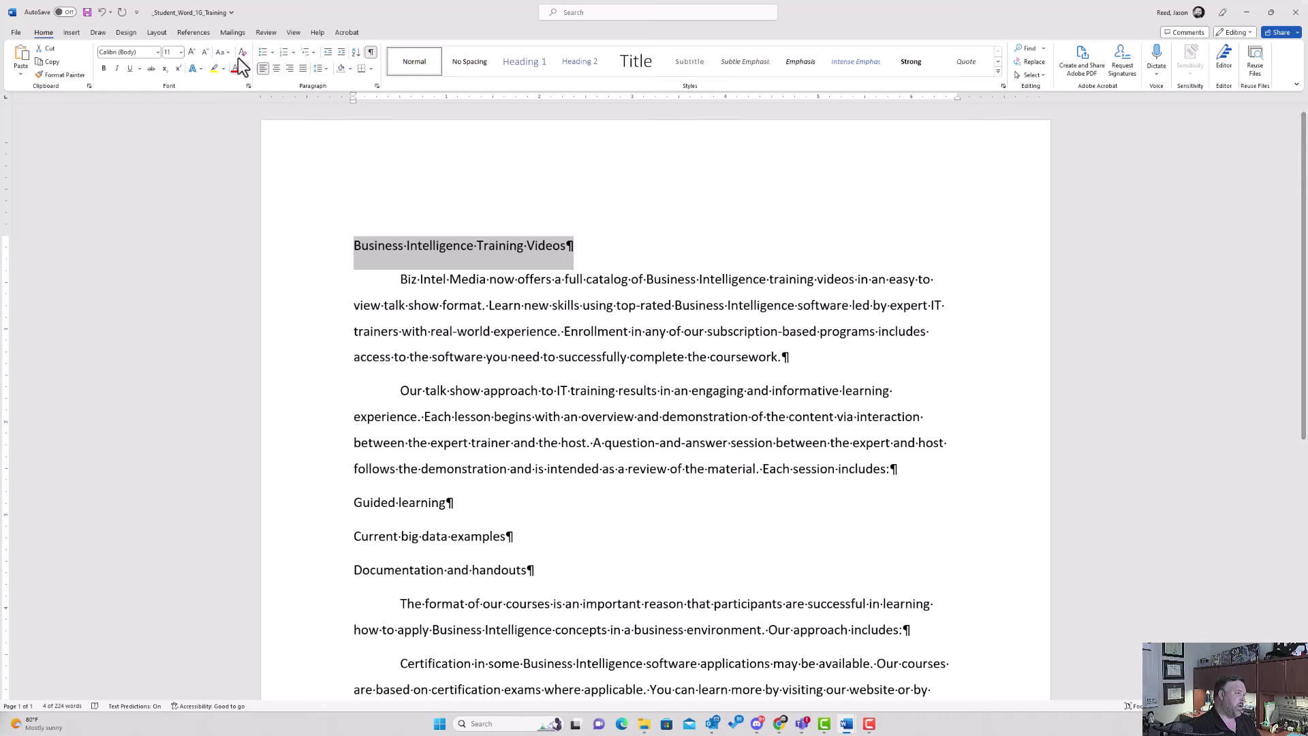
{"action": "left_click", "coordinate": [181, 52]}
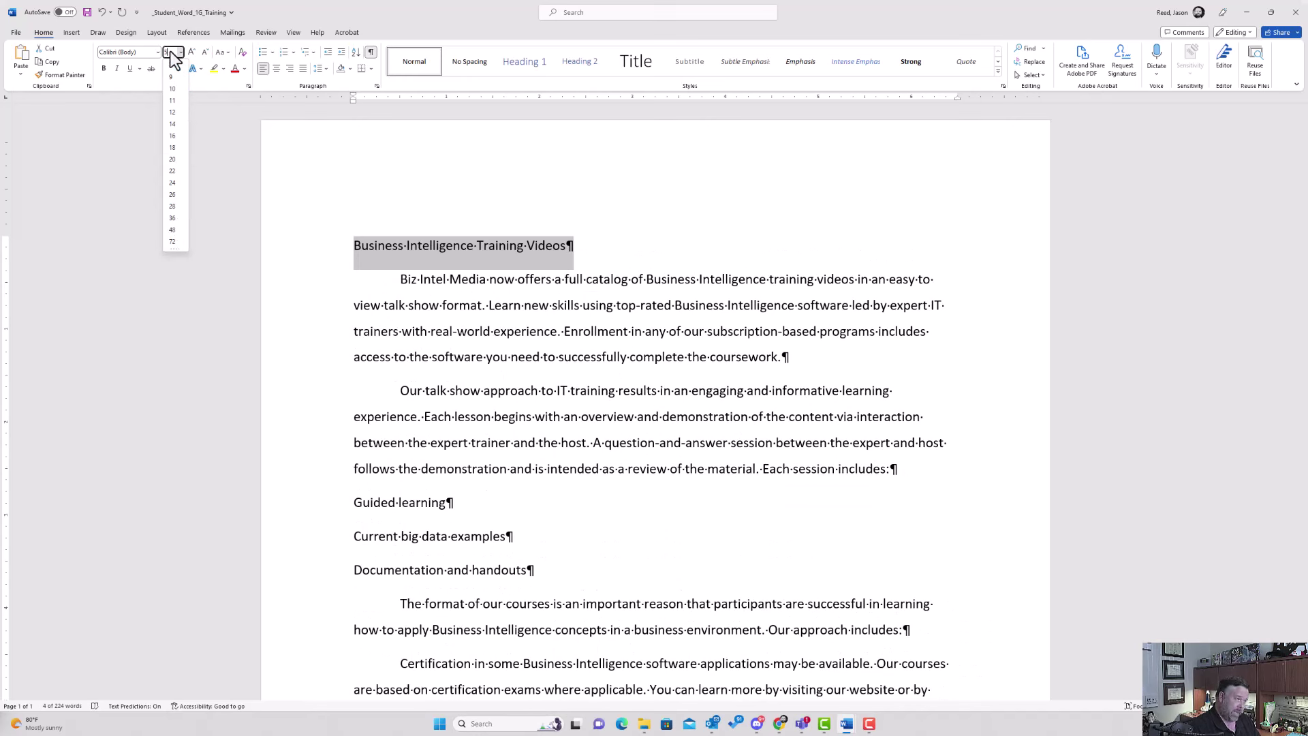
{"action": "key", "text": "Return"}
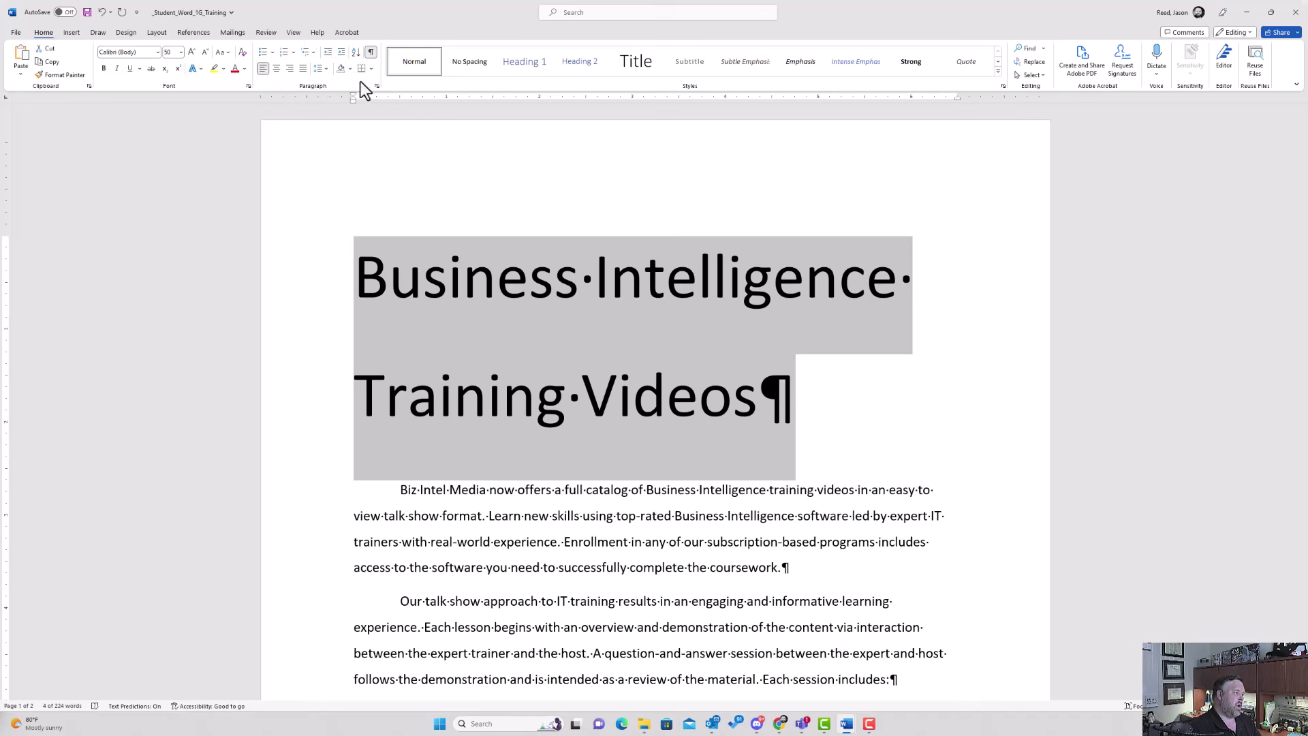
{"action": "left_click", "coordinate": [325, 68]}
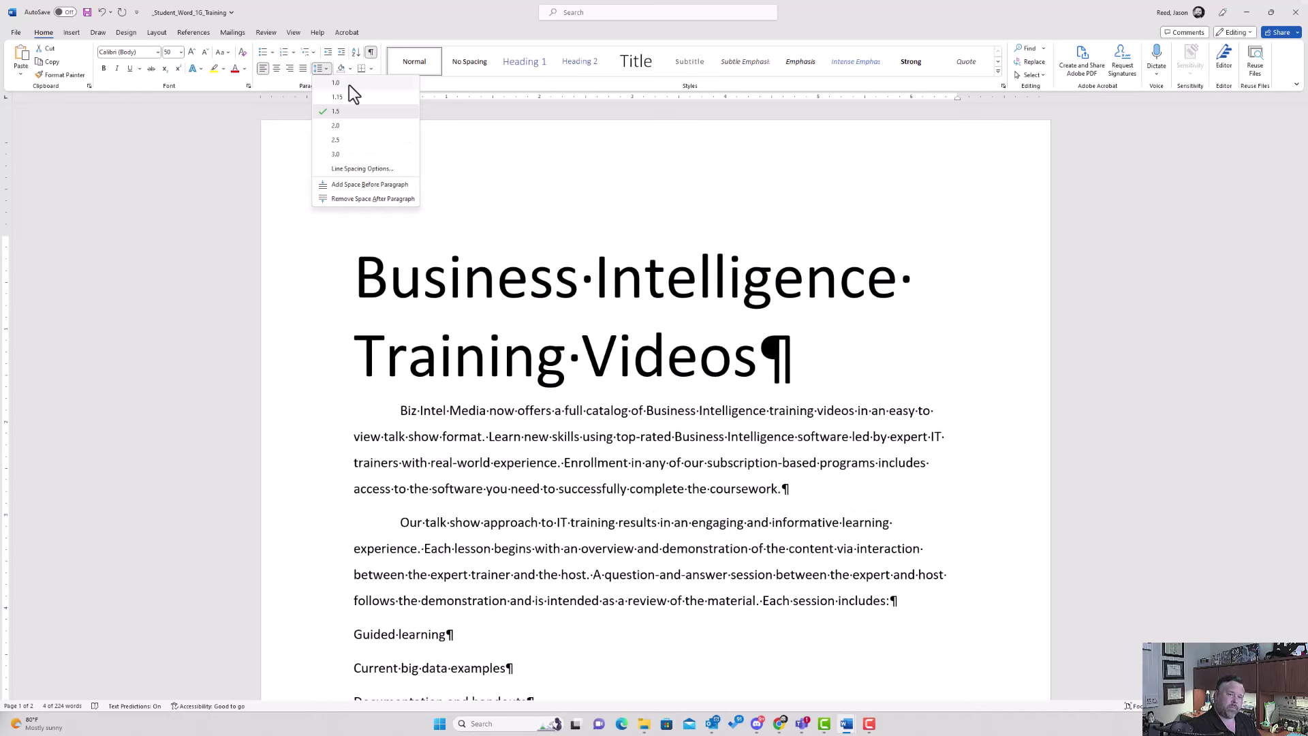
{"action": "left_click", "coordinate": [346, 85]}
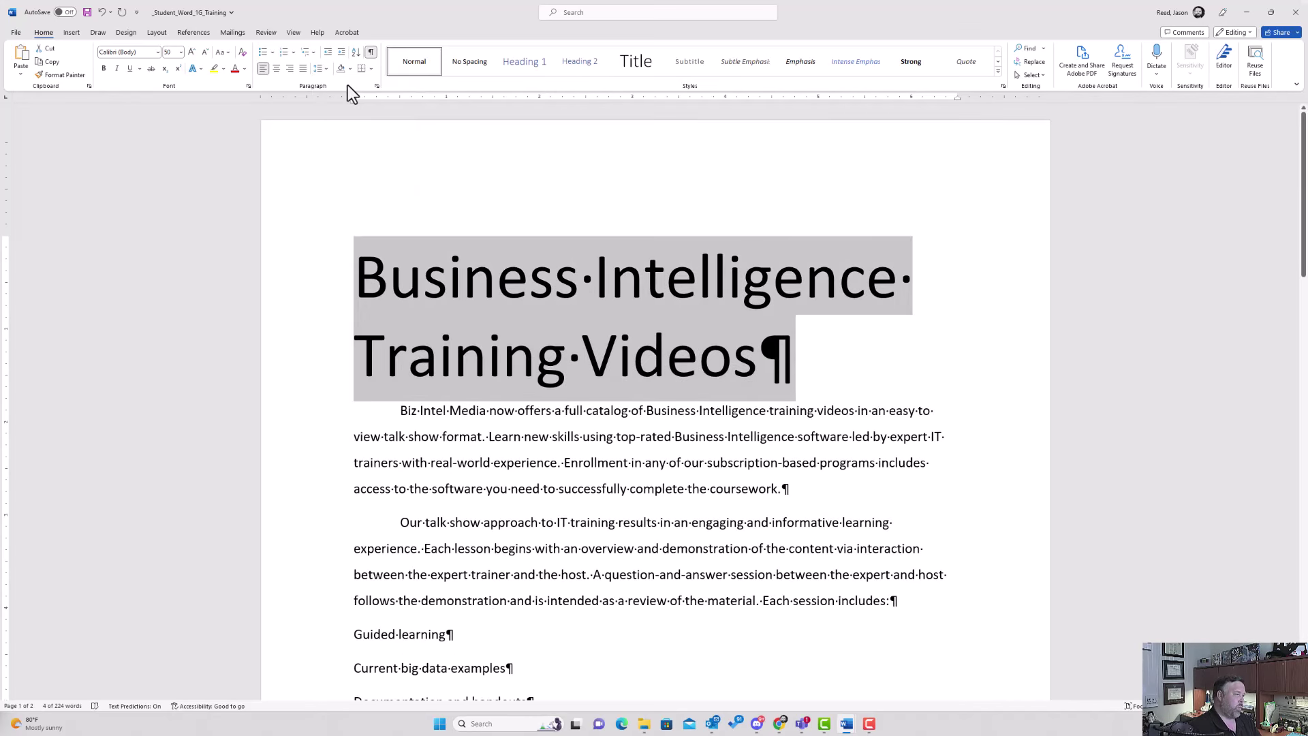
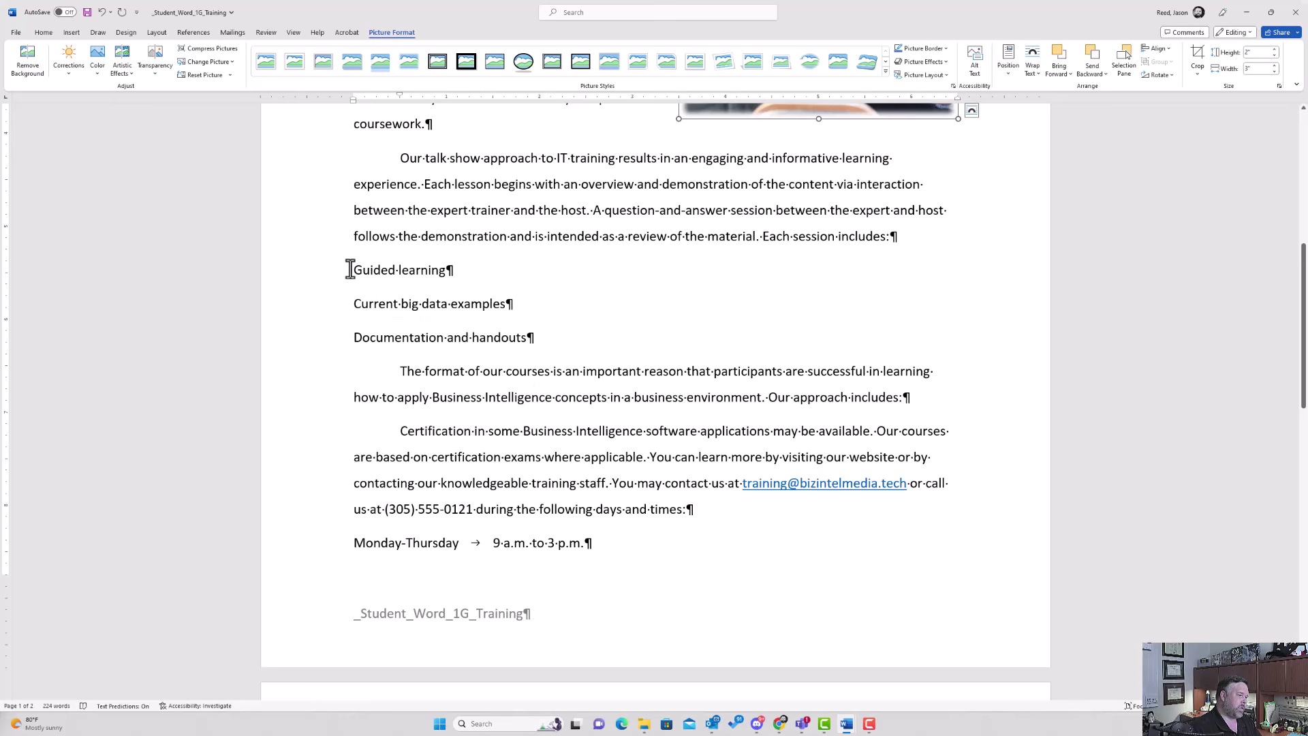
- Format the three lines from "Guided learning" to "Documentation and handouts" as a bulleted list with solid square bullets
{"action": "left_click_drag", "start_coordinate": [351, 271], "coordinate": [532, 339]}
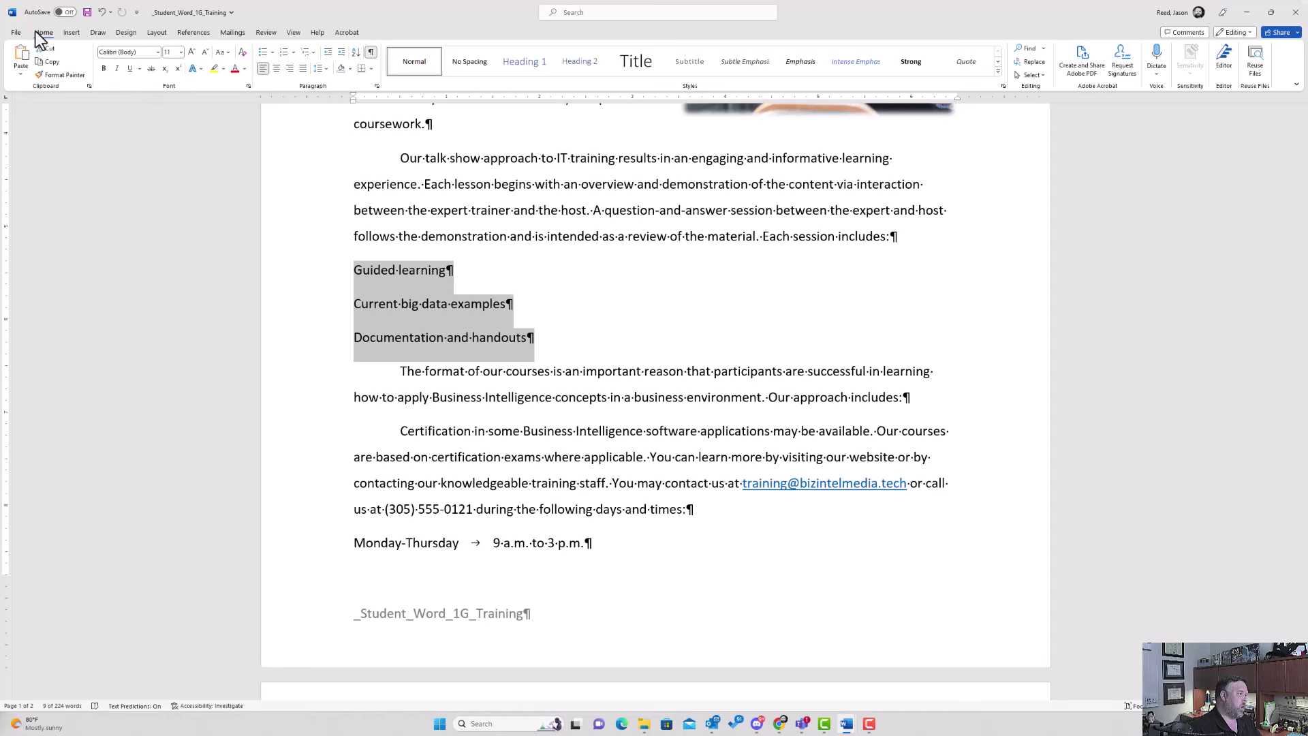
{"action": "left_click", "coordinate": [272, 54]}
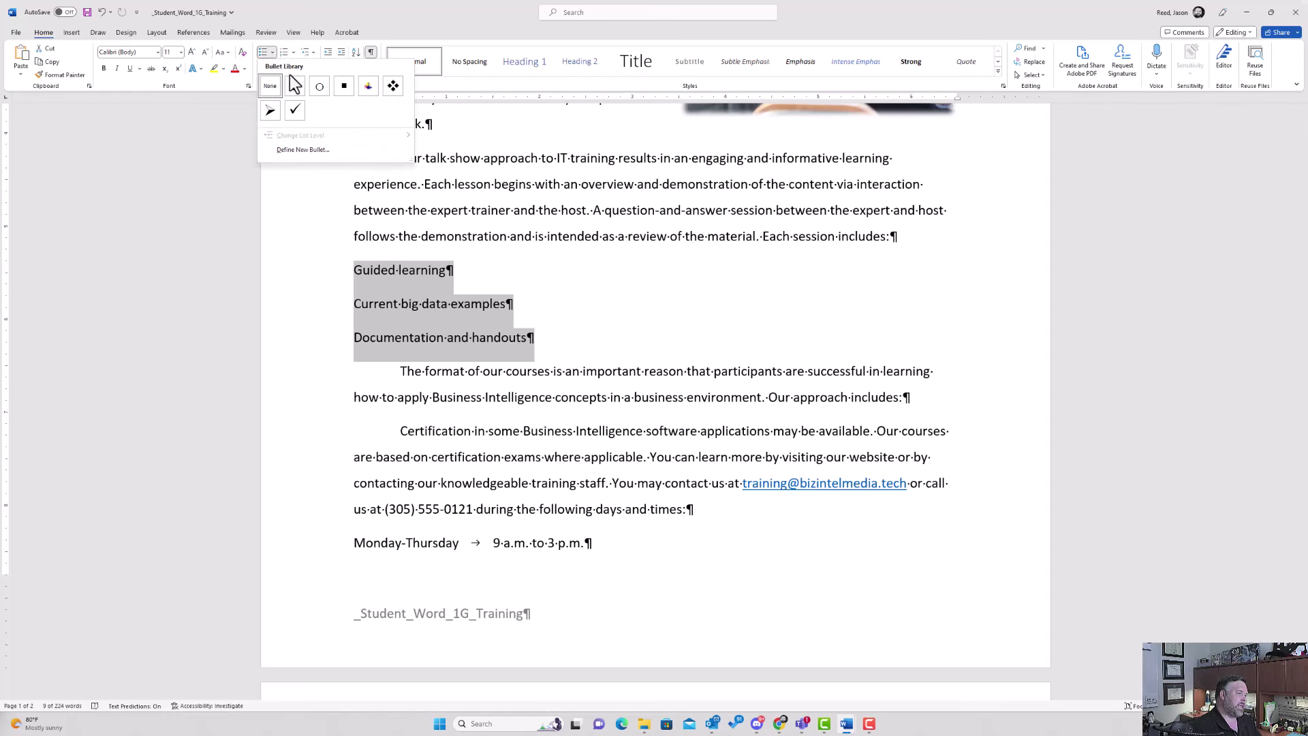
{"action": "left_click", "coordinate": [344, 91]}
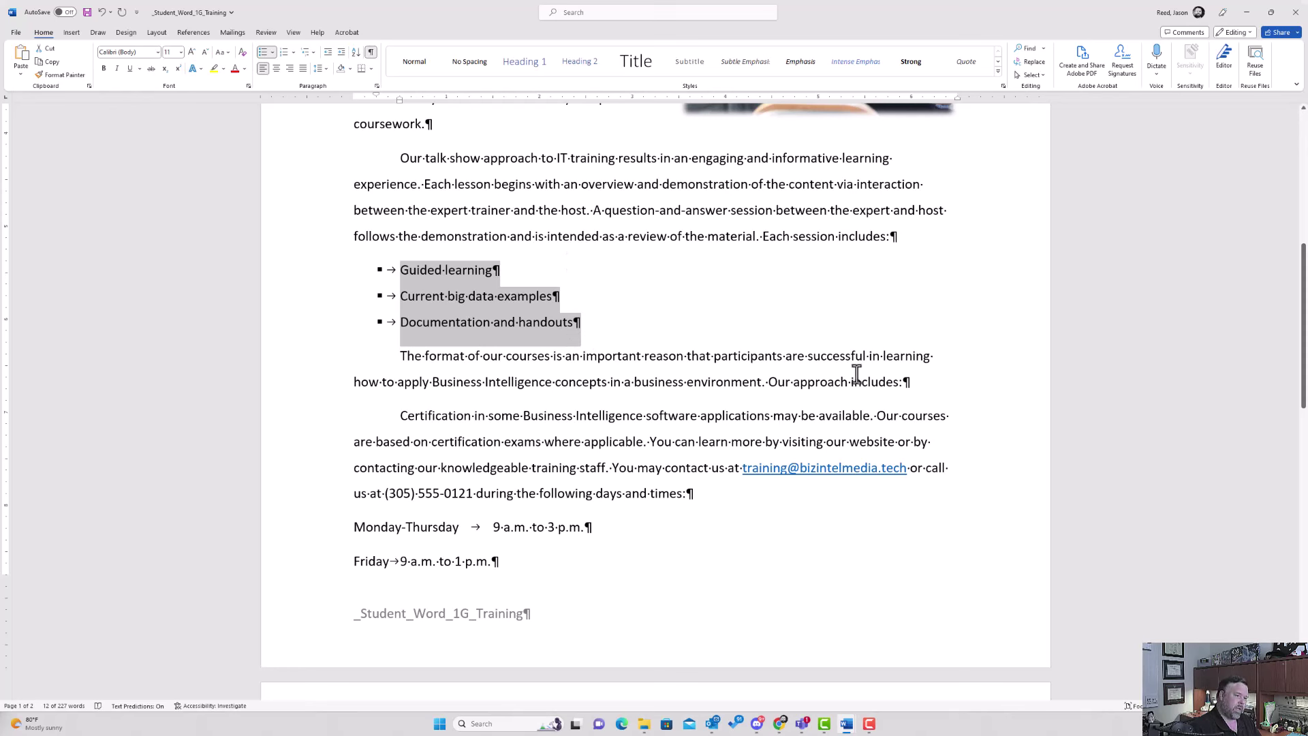
- Insert a new paragraph after "Our approach includes:", remove its first line indent and start a numbered list there
{"action": "left_click", "coordinate": [903, 383]}
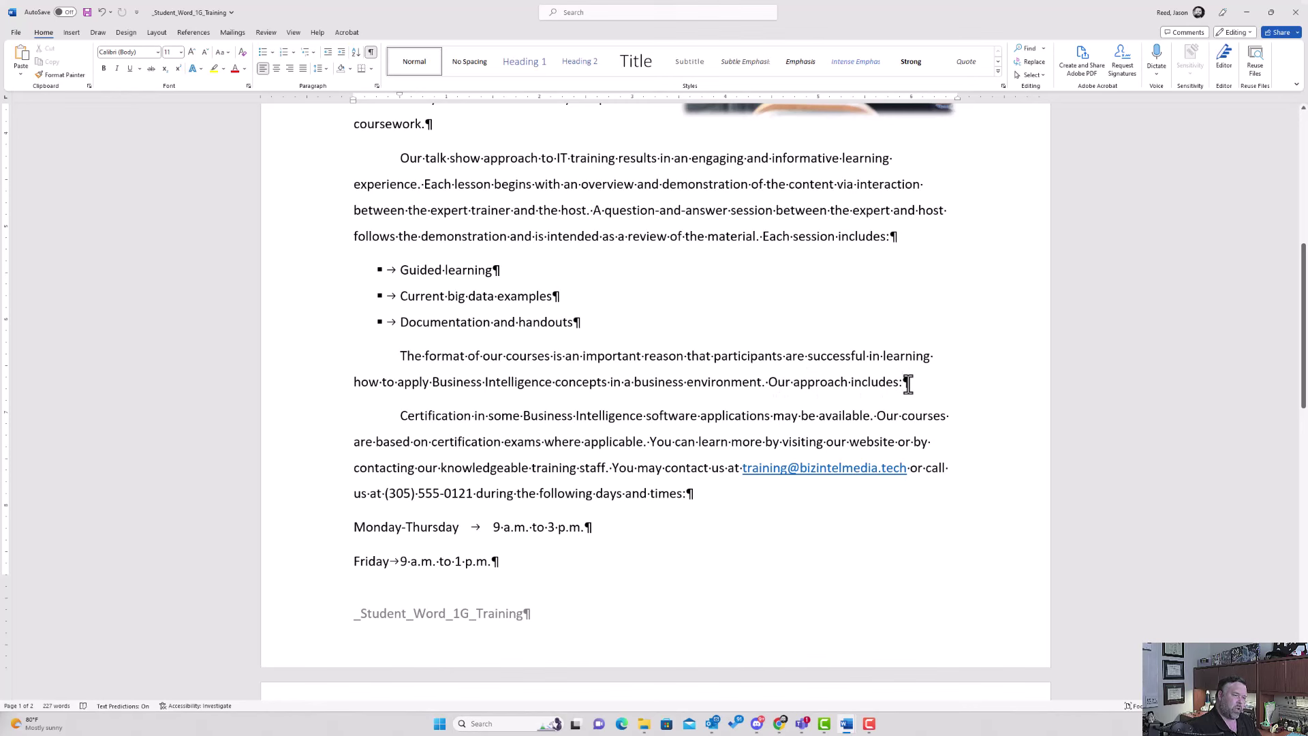
{"action": "left_click", "coordinate": [908, 383]}
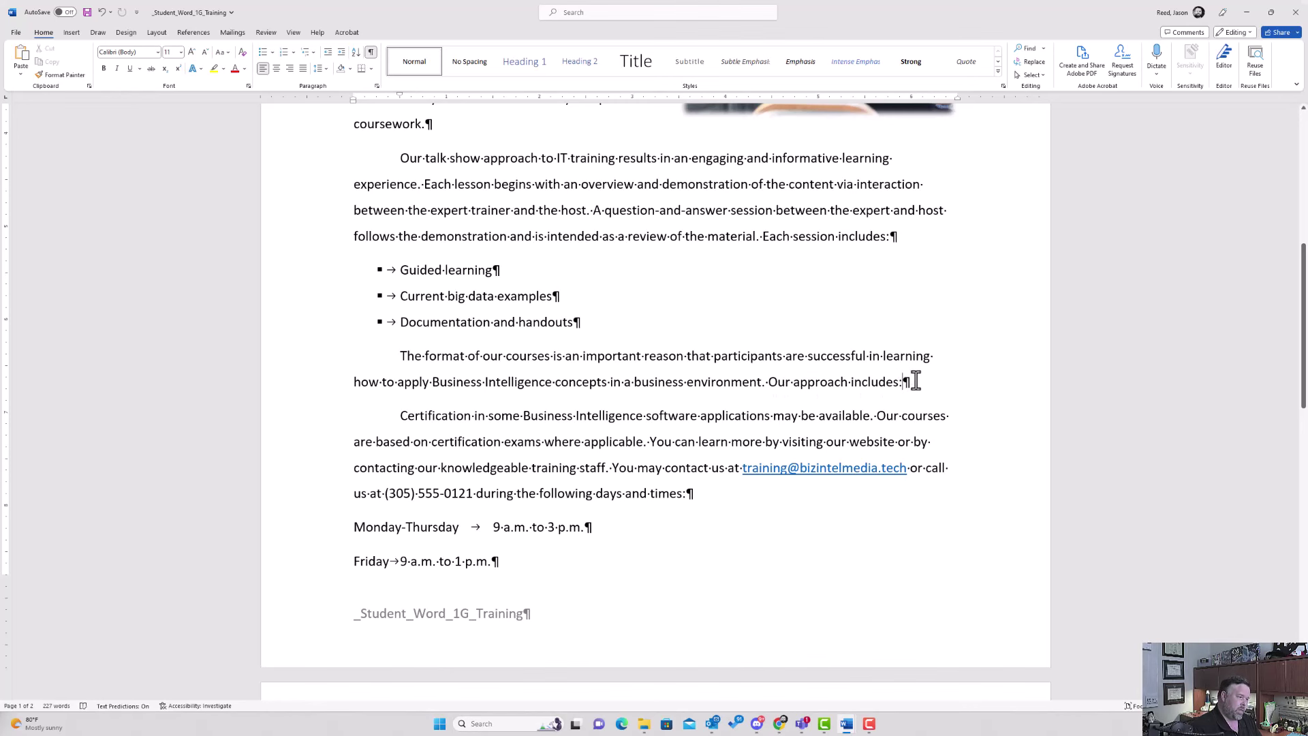
{"action": "key", "text": "Return"}
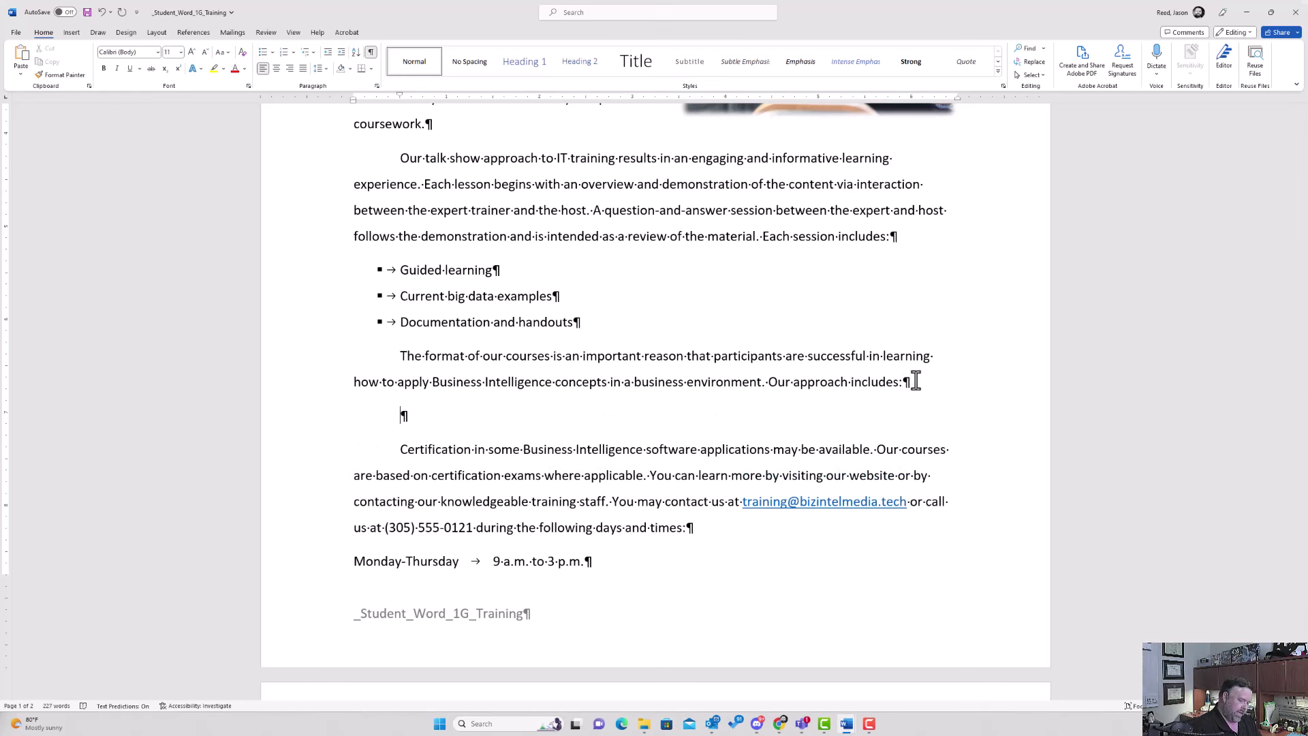
{"action": "key", "text": "BackSpace"}
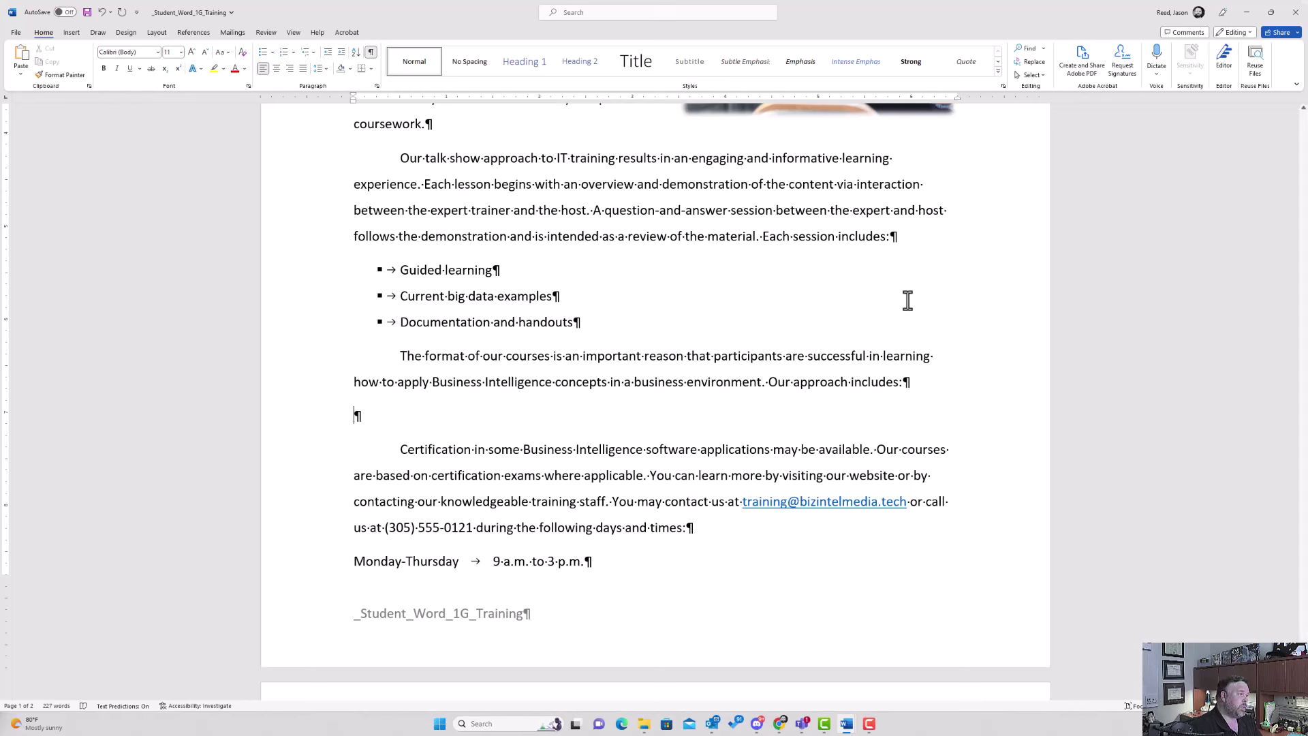
{"action": "left_click", "coordinate": [281, 53]}
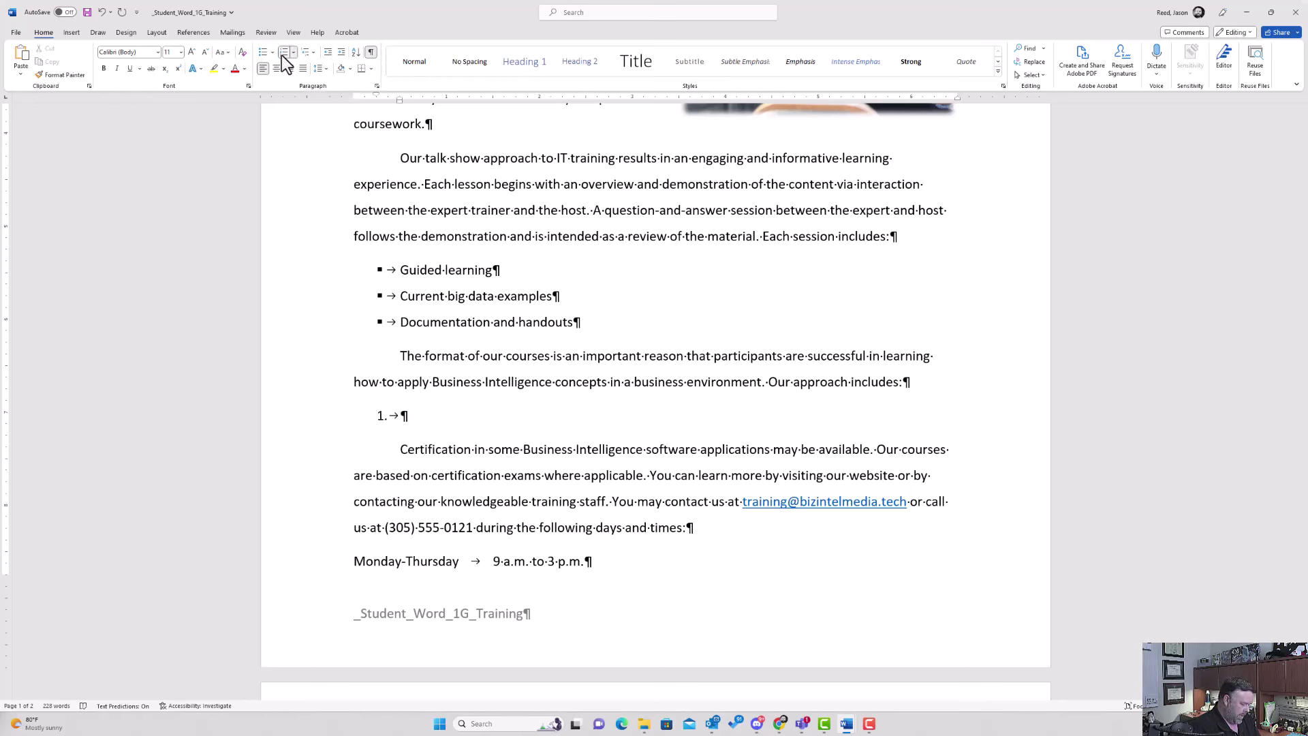
- Enter "An introduction to what you will learn" as the first numbered item
{"action": "type", "text": "An In"}
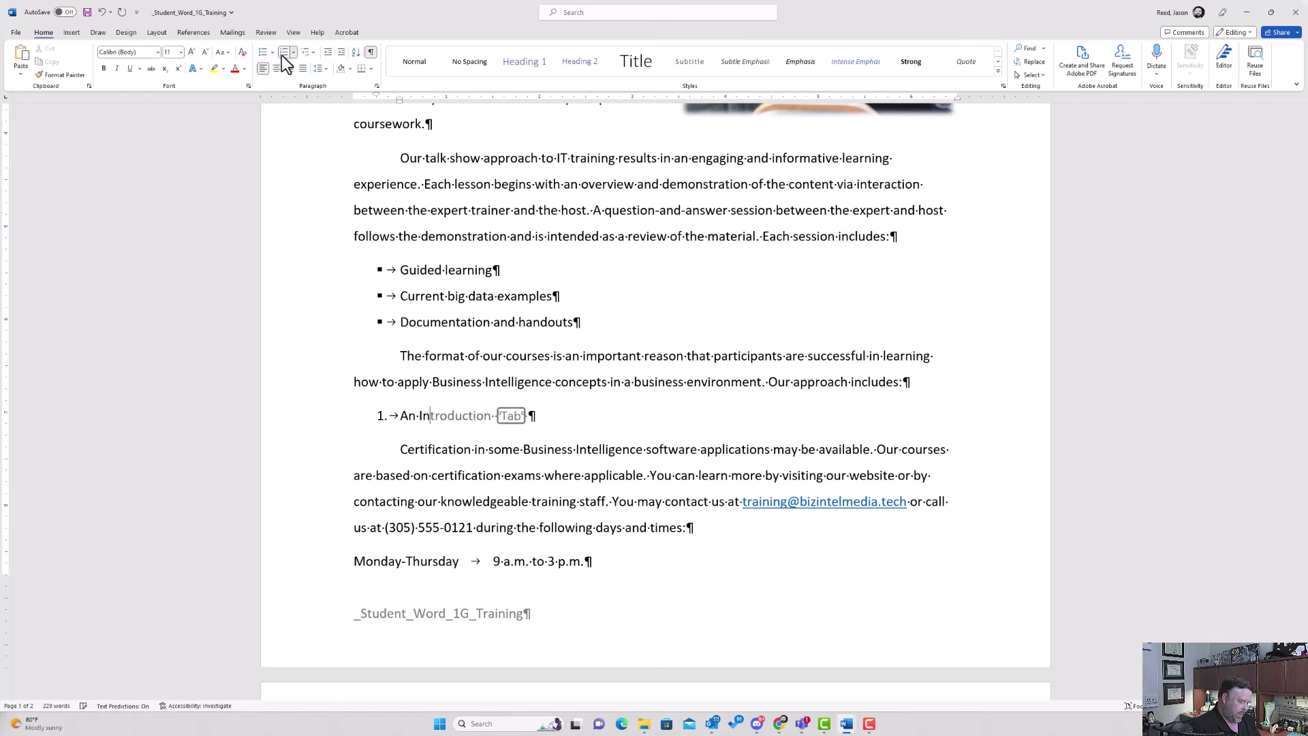
{"action": "key", "text": "BackSpace"}
{"action": "key", "text": "BackSpace"}
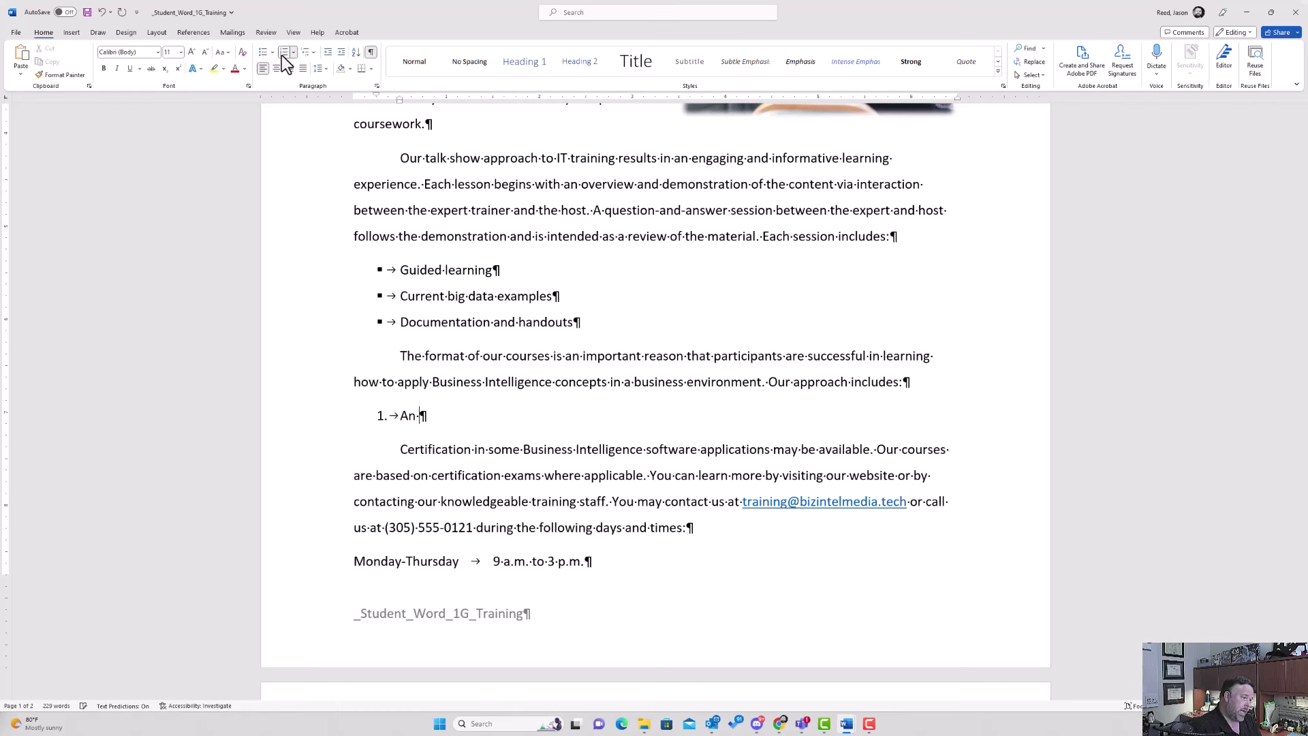
{"action": "type", "text": "introduction"}
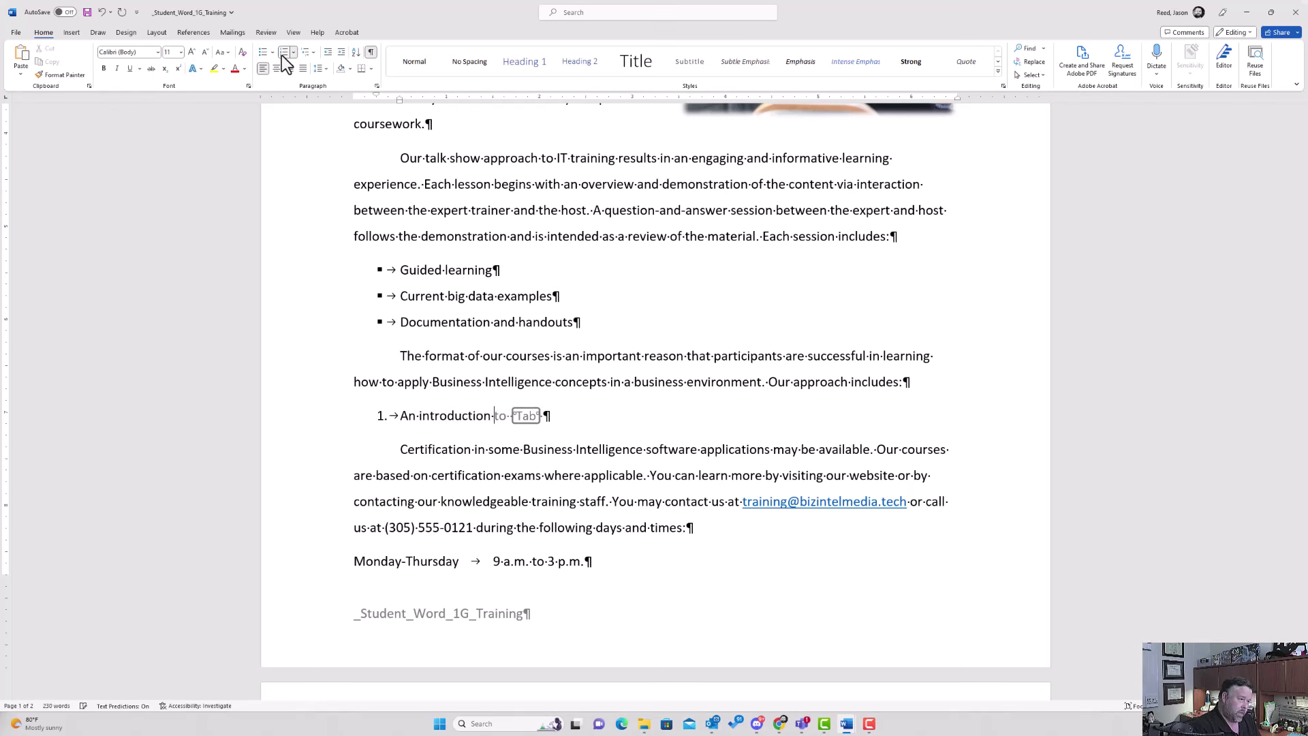
{"action": "key", "text": "Tab"}
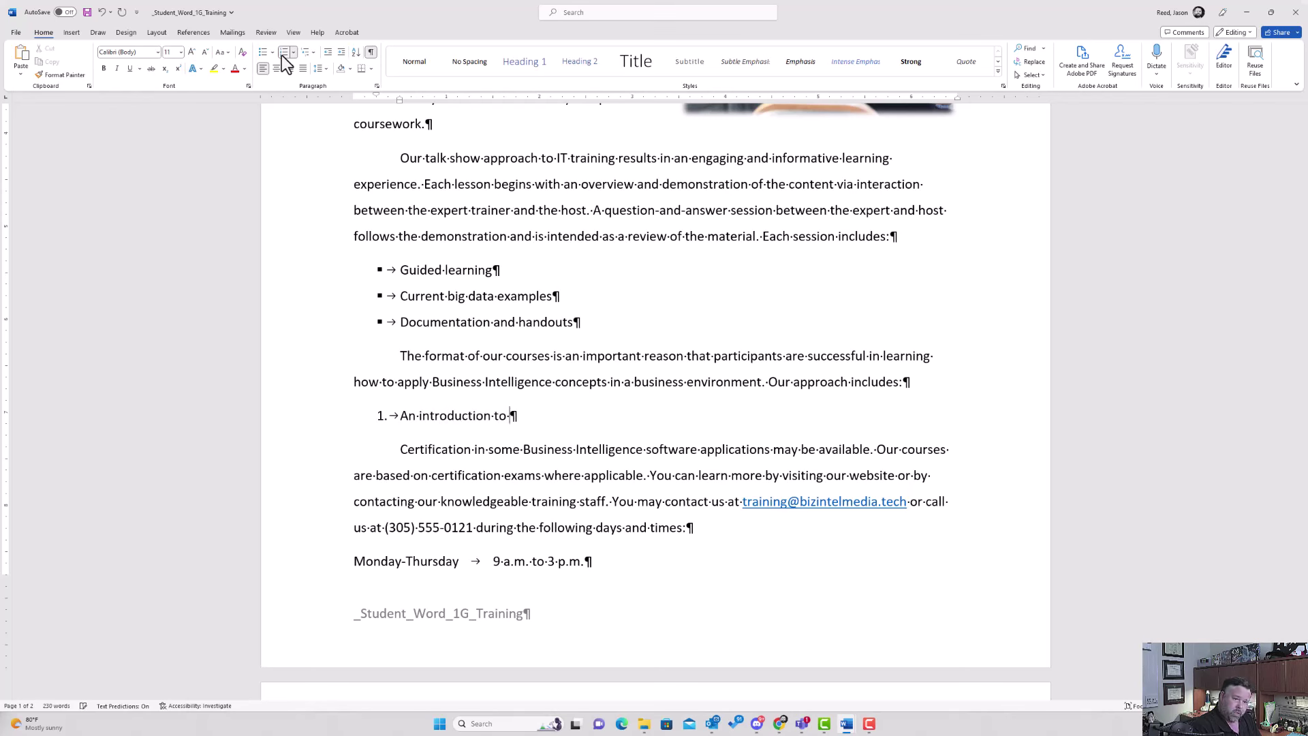
{"action": "type", "text": "what you will learn"}
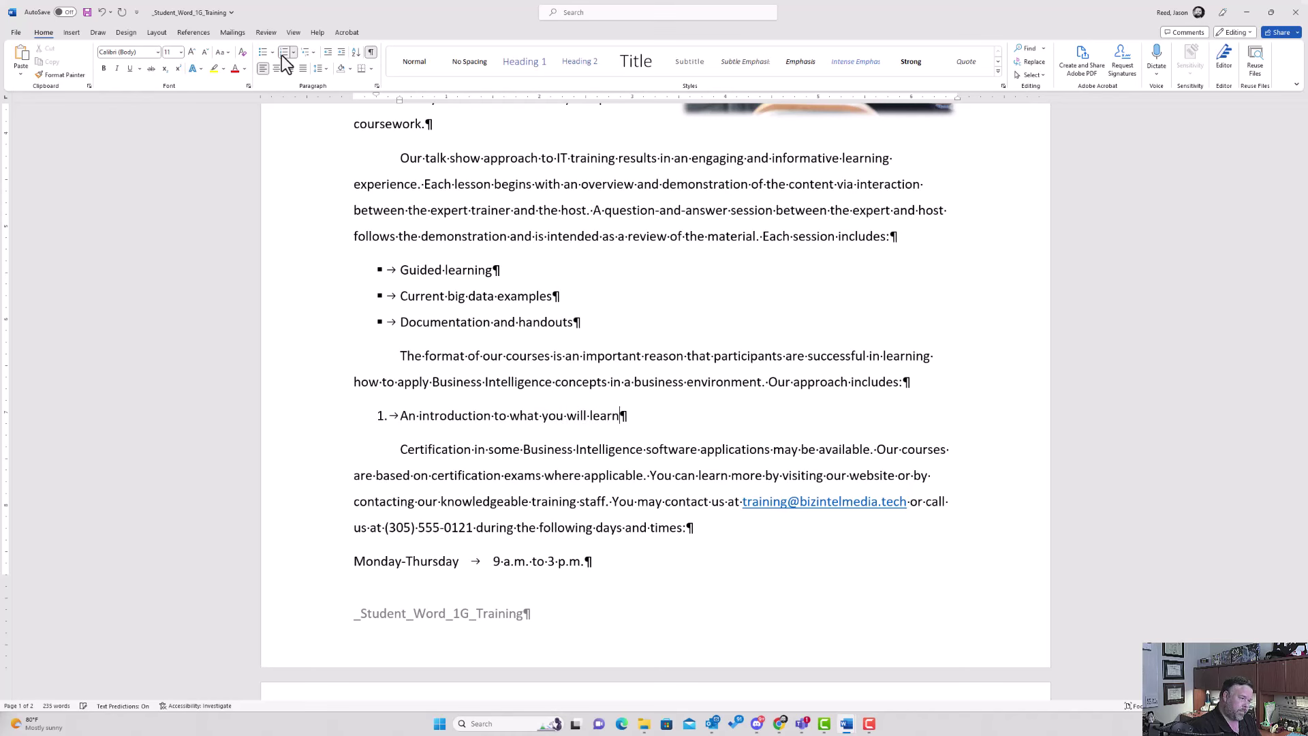
- Add "A demonstration of the software" as the second numbered item
{"action": "key", "text": "Return"}
{"action": "type", "text": "A "}
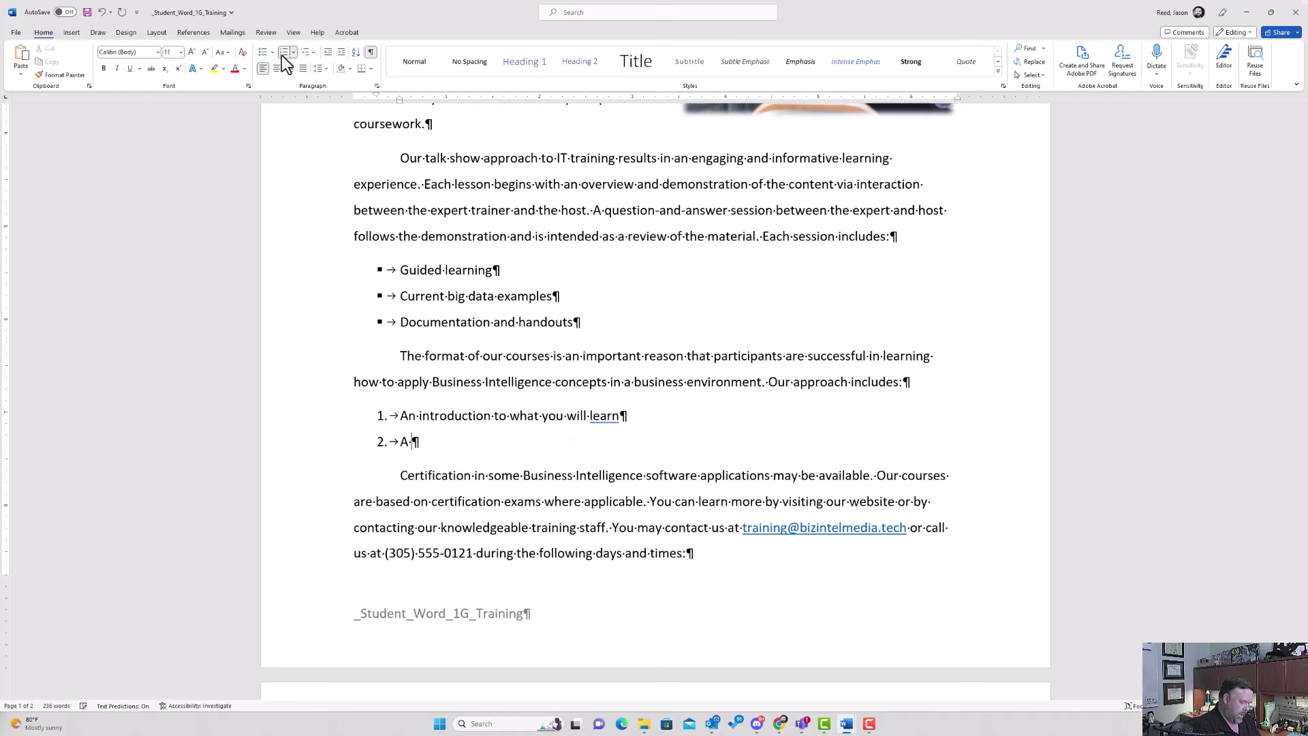
{"action": "type", "text": "demonstration of the "}
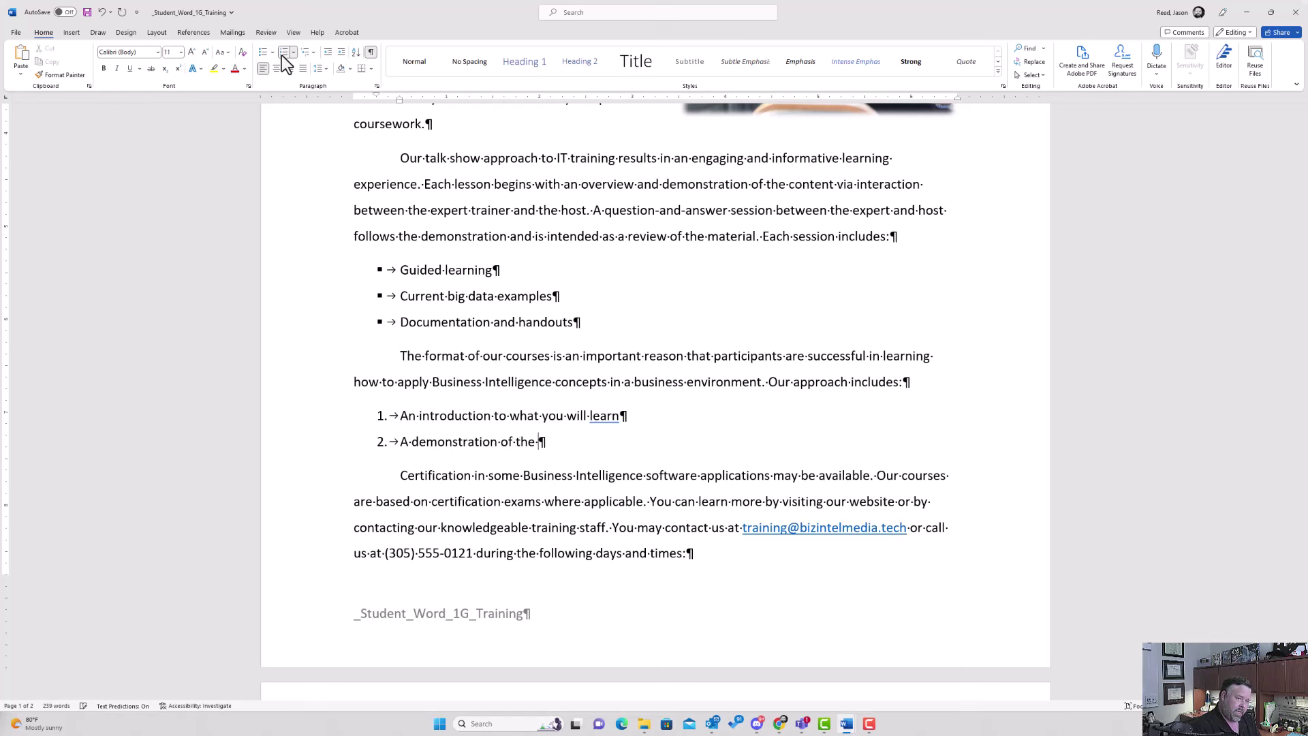
{"action": "type", "text": "software"}
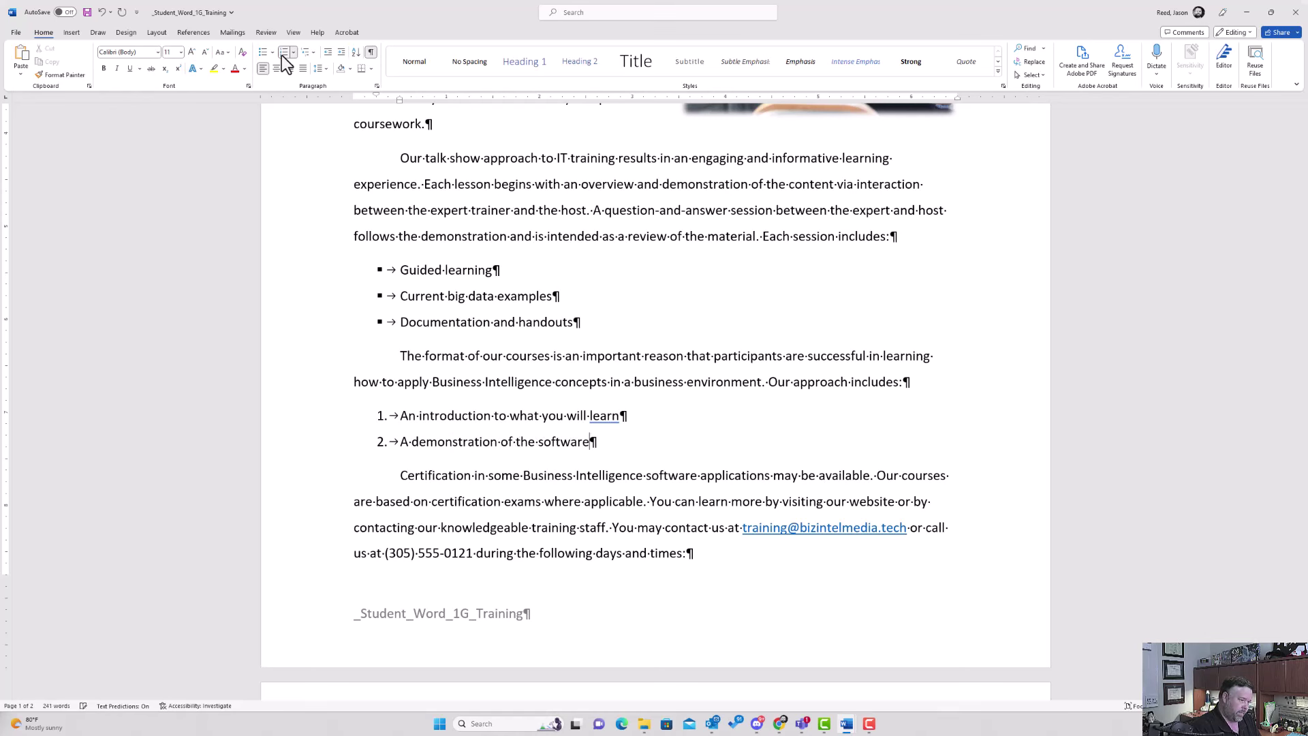
- Add "A guided software simulation" as the third numbered item
{"action": "key", "text": "Return"}
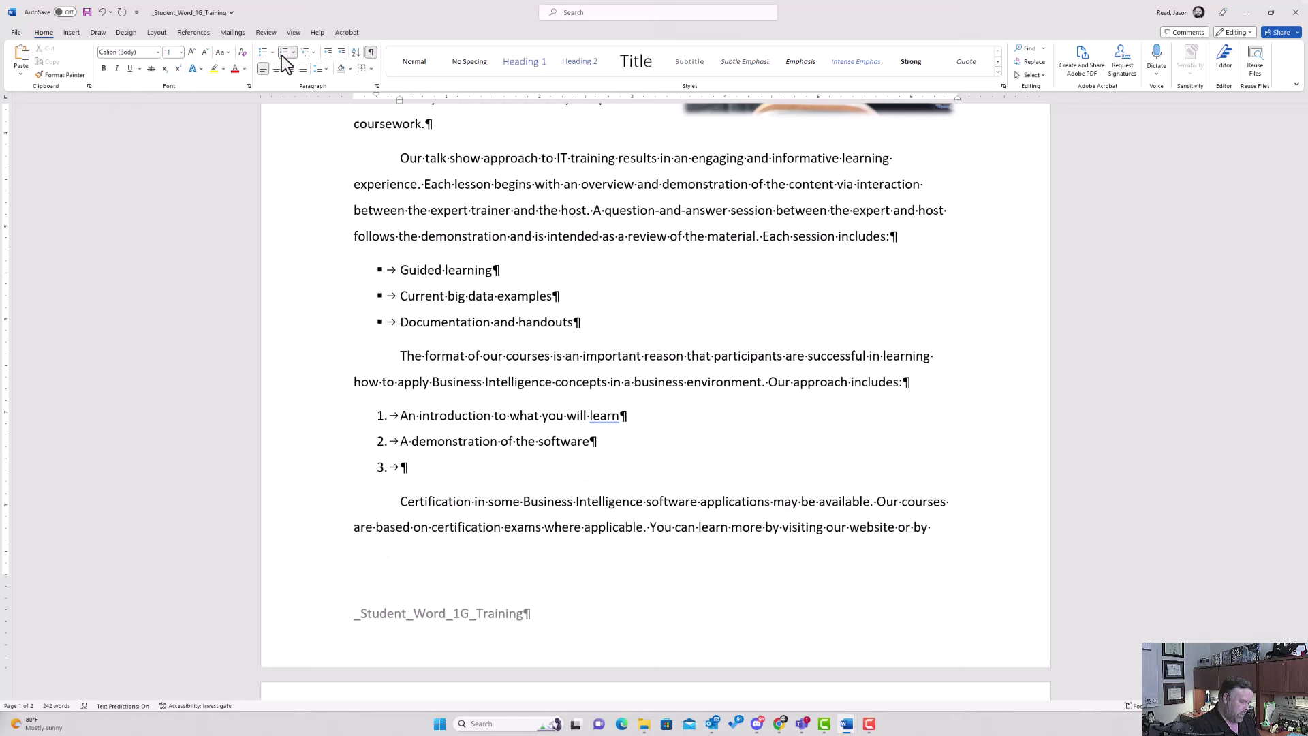
{"action": "type", "text": "Aguided softw"}
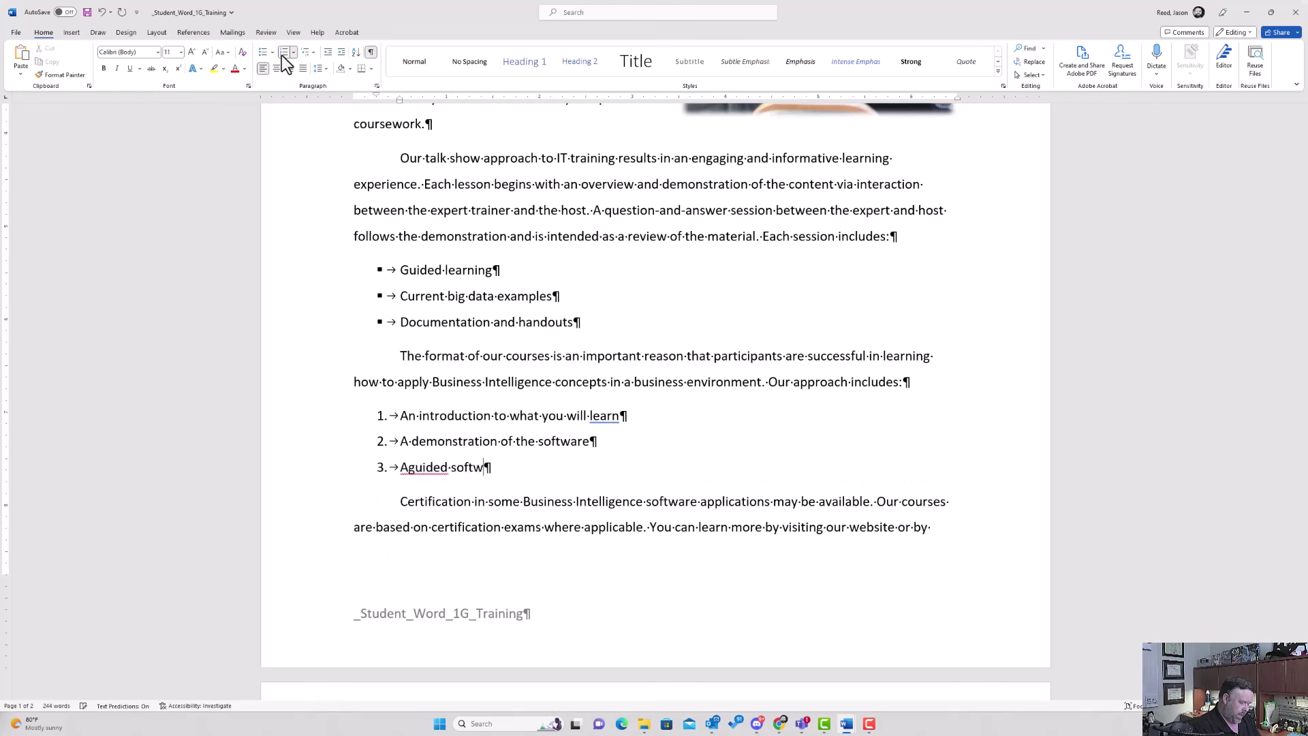
{"action": "type", "text": "are lin"}
{"action": "key", "text": "BackSpace"}
{"action": "key", "text": "BackSpace"}
{"action": "key", "text": "BackSpace"}
{"action": "key", "text": "BackSpace"}
{"action": "key", "text": "BackSpace"}
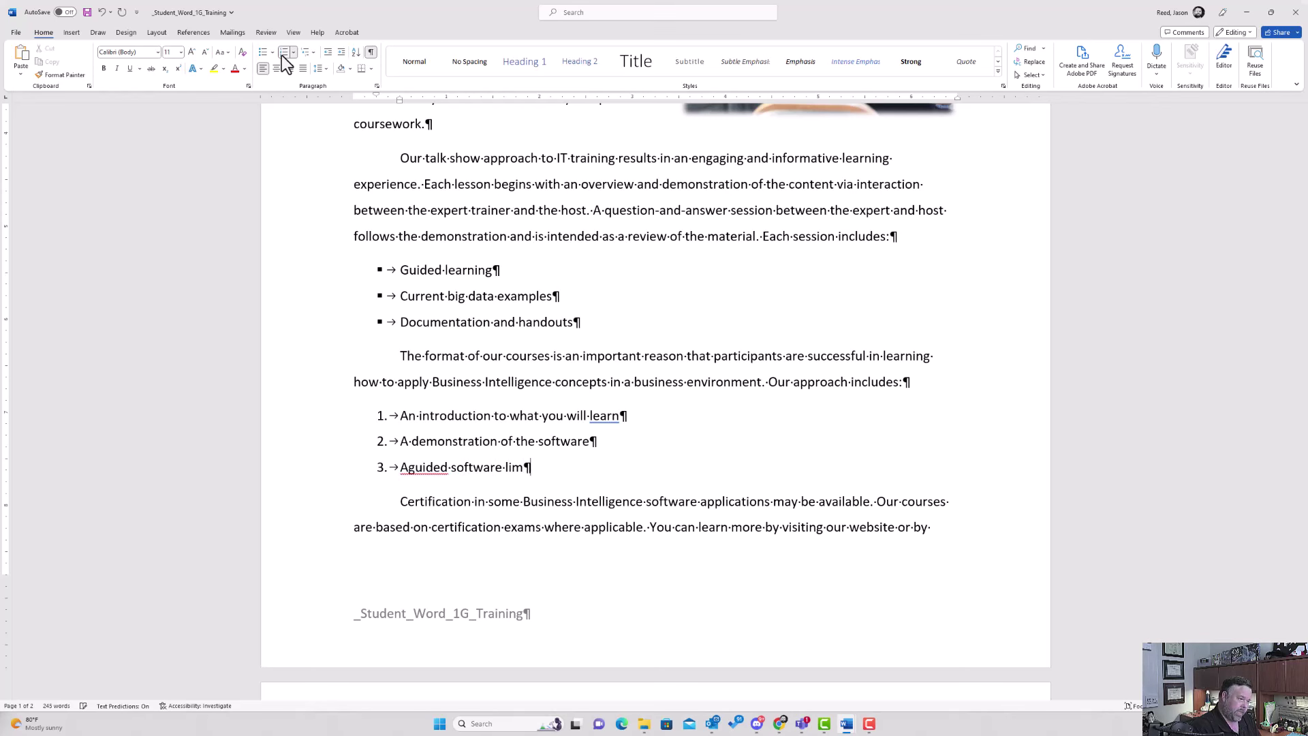
{"action": "key", "text": "BackSpace"}
{"action": "key", "text": "BackSpace"}
{"action": "key", "text": "BackSpace"}
{"action": "key", "text": "BackSpace"}
{"action": "key", "text": "BackSpace"}
{"action": "key", "text": "BackSpace"}
{"action": "key", "text": "BackSpace"}
{"action": "key", "text": "BackSpace"}
{"action": "key", "text": "BackSpace"}
{"action": "key", "text": "BackSpace"}
{"action": "key", "text": "BackSpace"}
{"action": "key", "text": "BackSpace"}
{"action": "key", "text": "BackSpace"}
{"action": "key", "text": "BackSpace"}
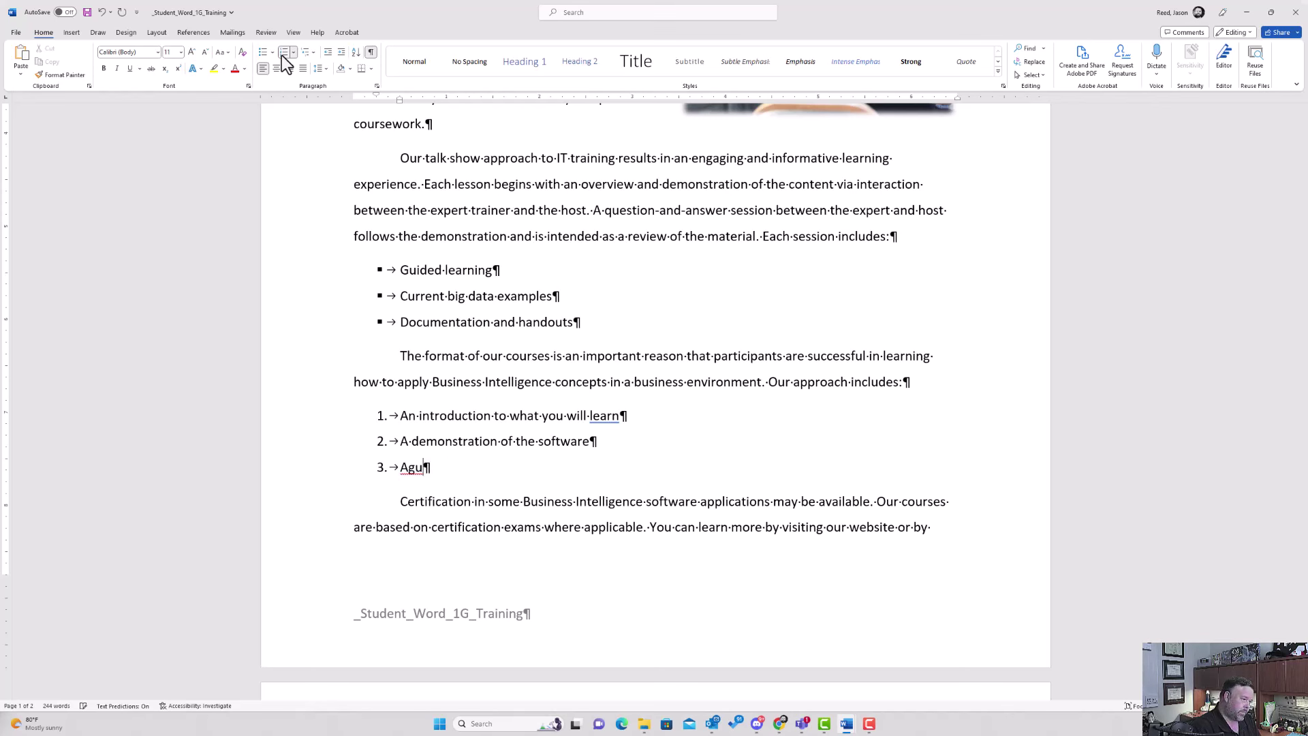
{"action": "type", "text": "self"}
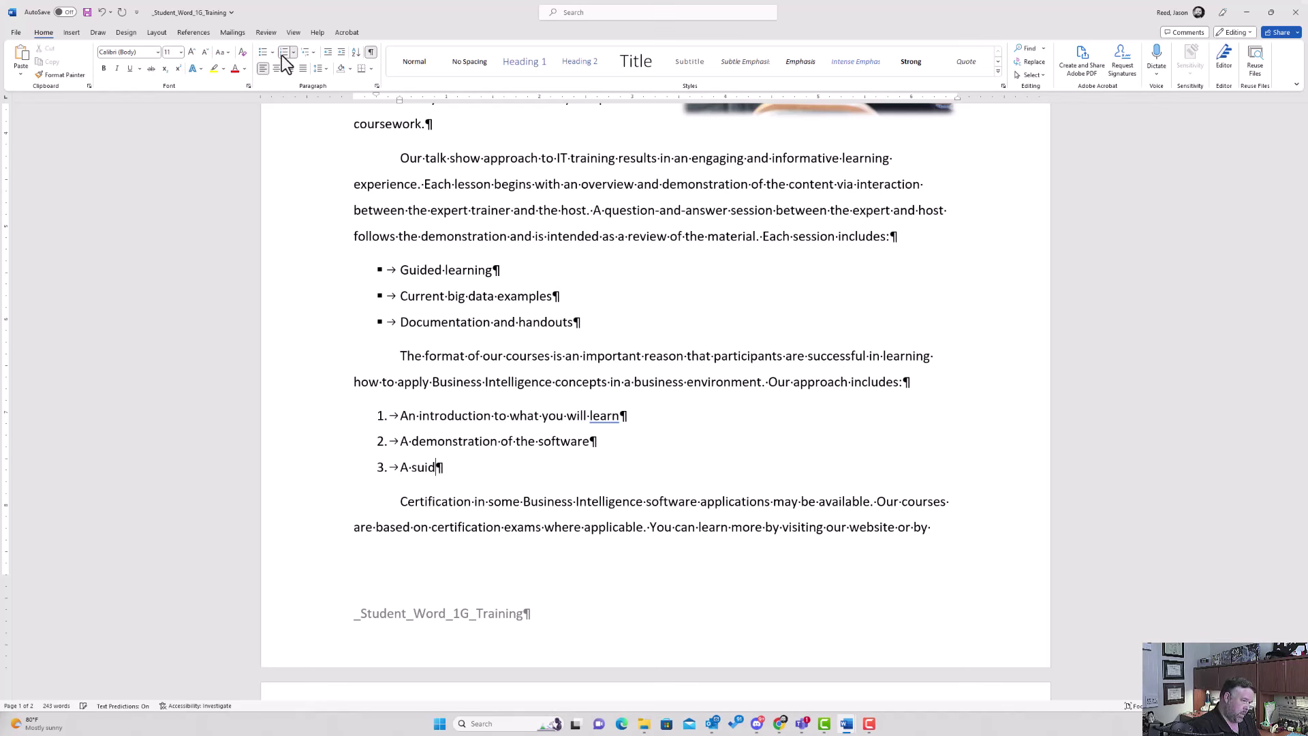
{"action": "key", "text": "BackSpace"}
{"action": "key", "text": "BackSpace"}
{"action": "key", "text": "BackSpace"}
{"action": "key", "text": "BackSpace"}
{"action": "type", "text": "gu"}
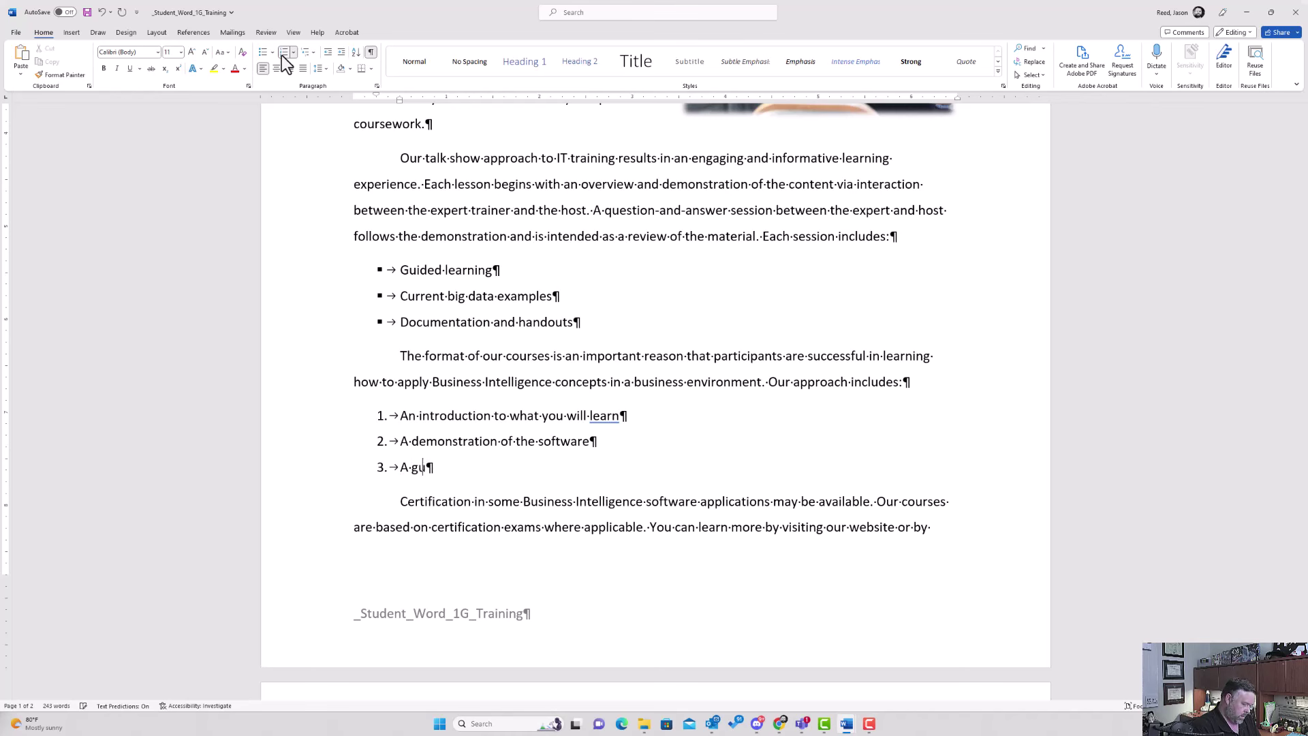
{"action": "type", "text": "ided softwa"}
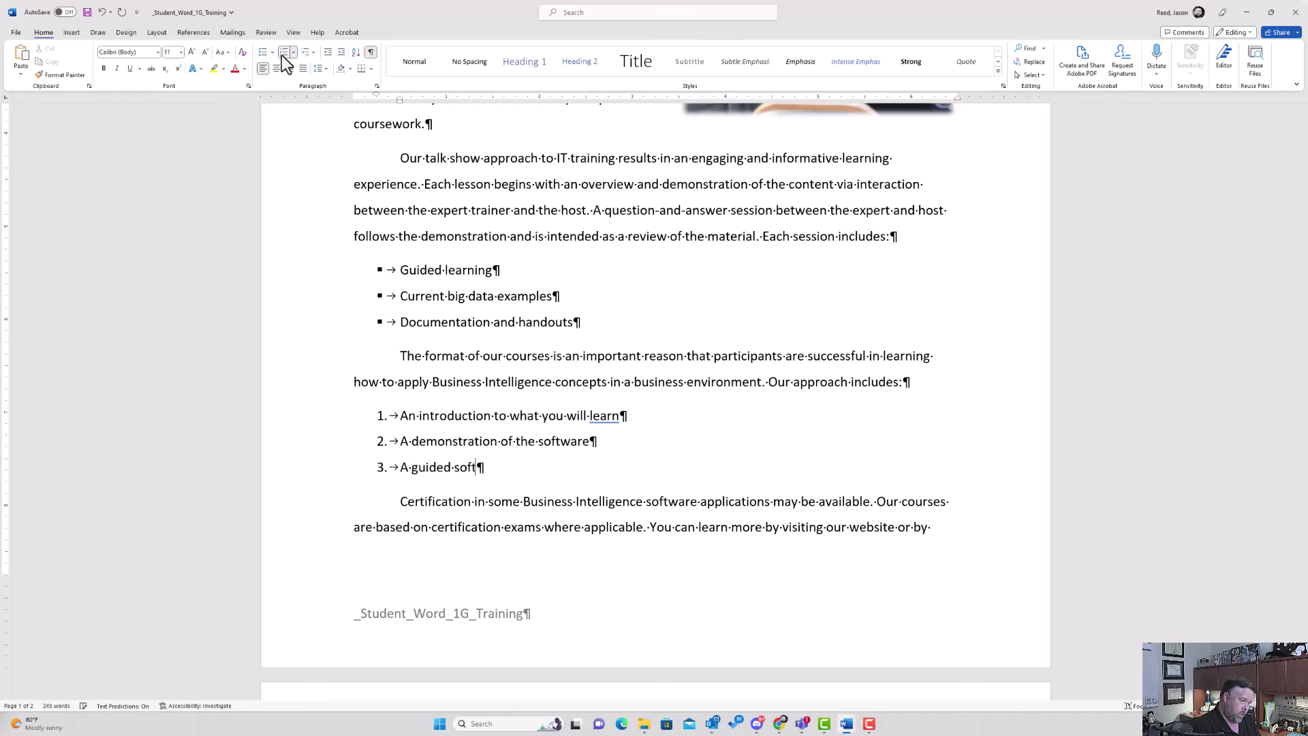
{"action": "key", "text": "BackSpace"}
{"action": "type", "text": "are simulation"}
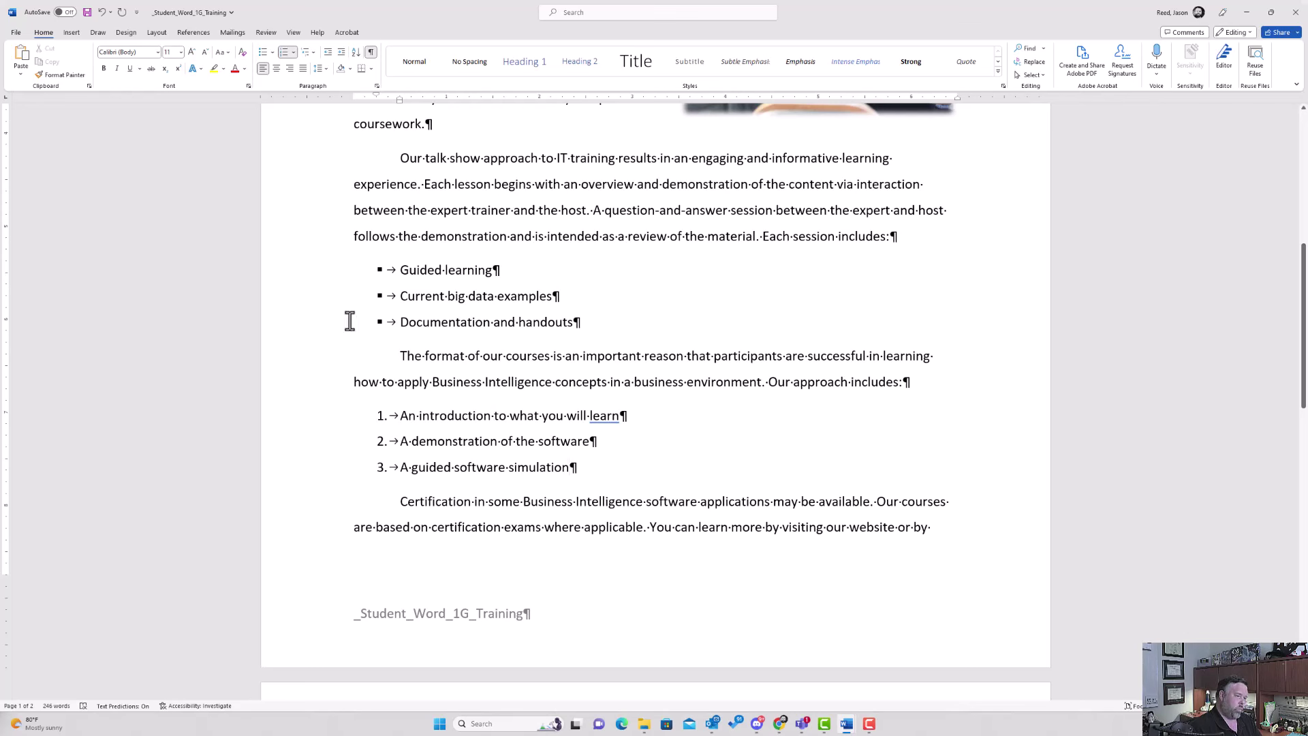
- Insert a Closed Chevron Process SmartArt graphic after the third numbered item
{"action": "left_click", "coordinate": [73, 33]}
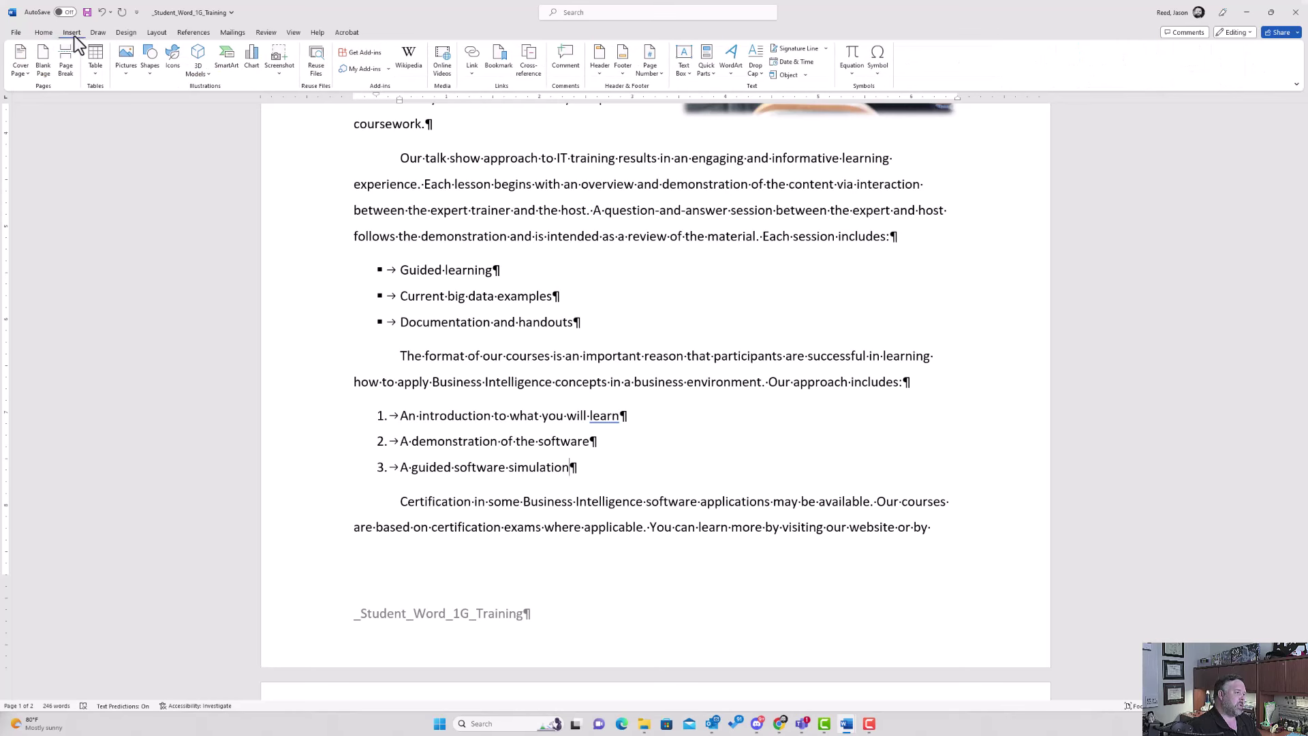
{"action": "left_click", "coordinate": [230, 68]}
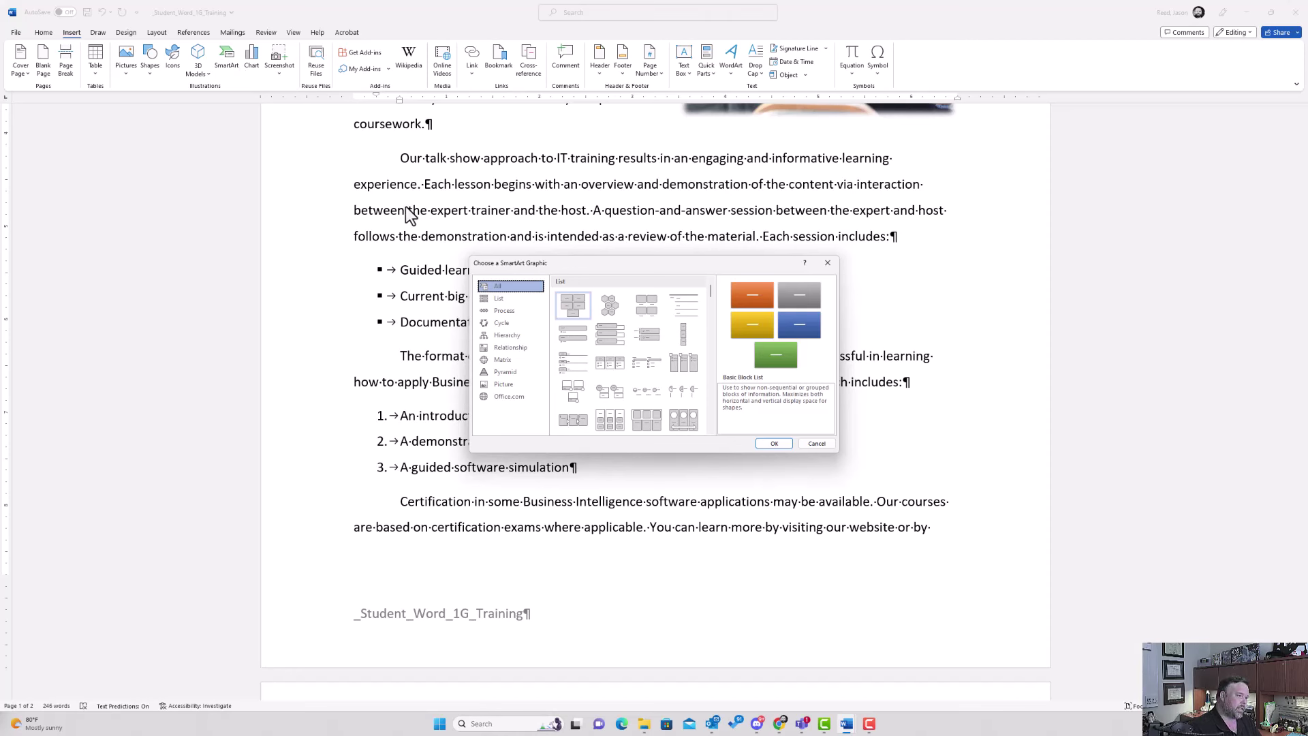
{"action": "left_click", "coordinate": [509, 312]}
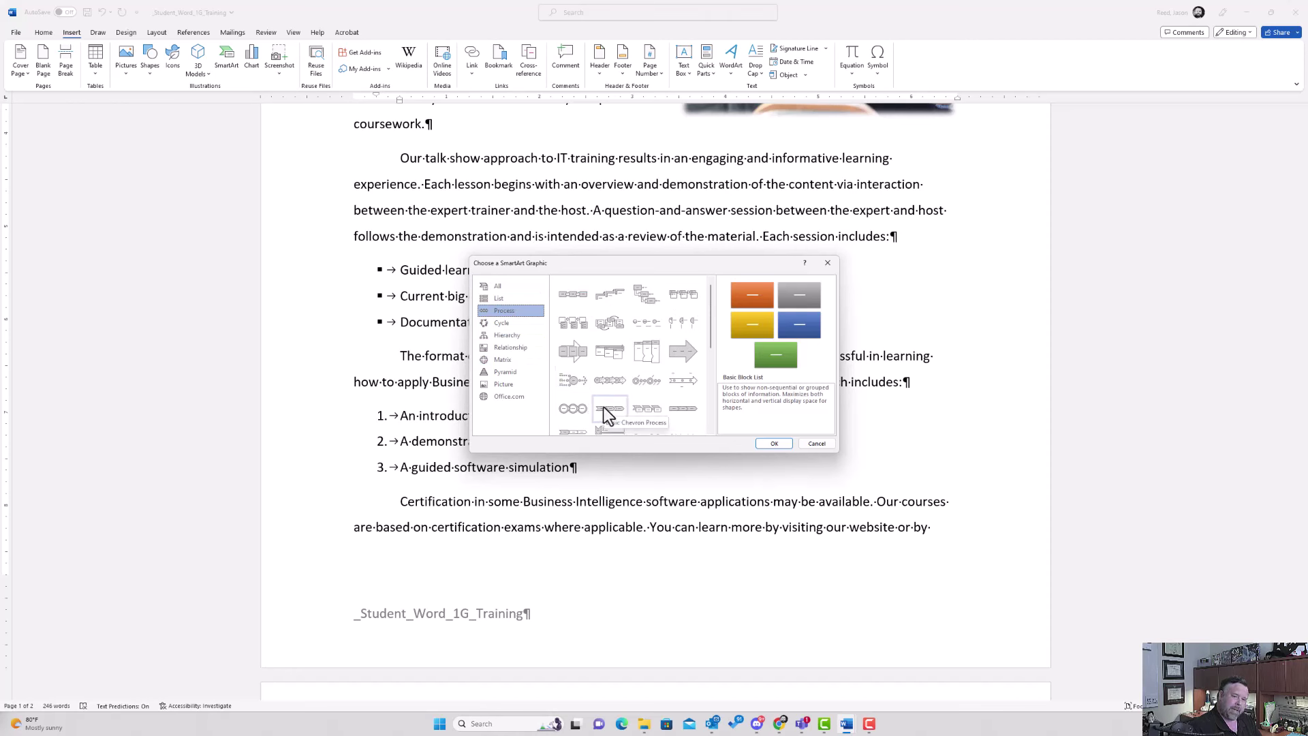
{"action": "left_click", "coordinate": [682, 412]}
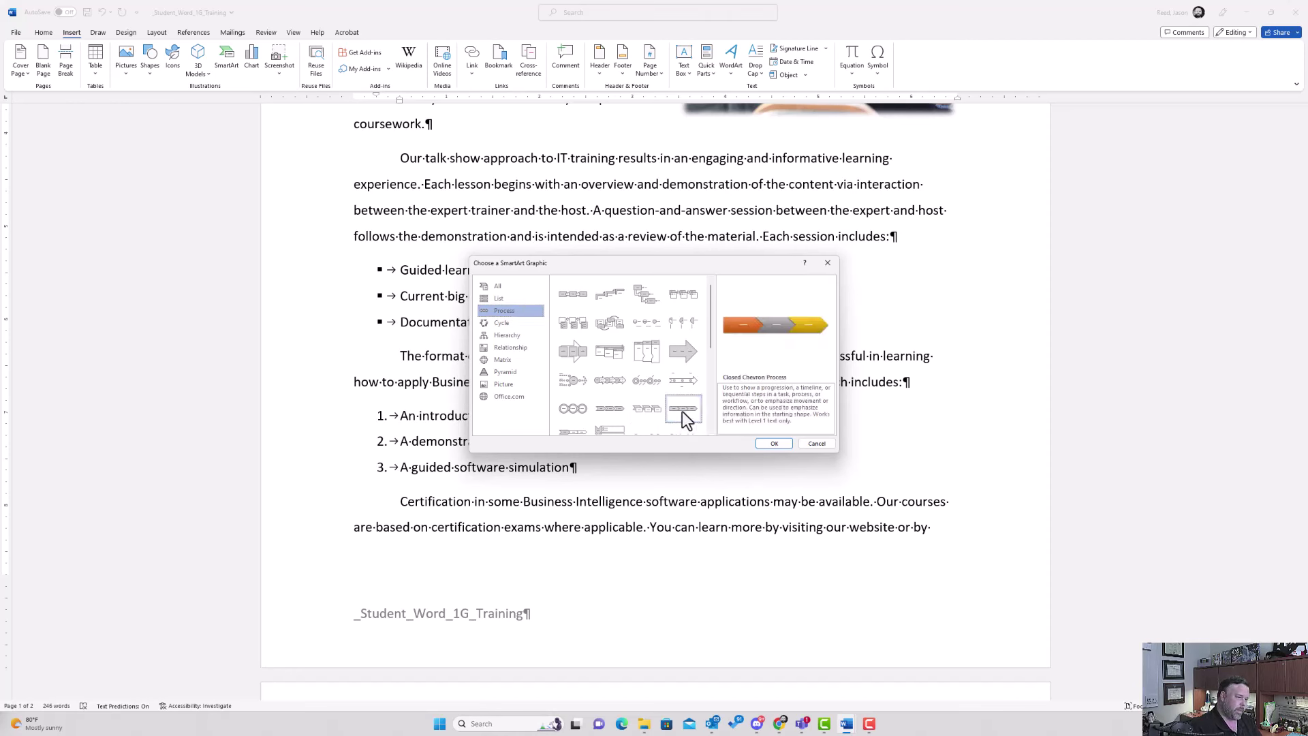
{"action": "left_click", "coordinate": [787, 444]}
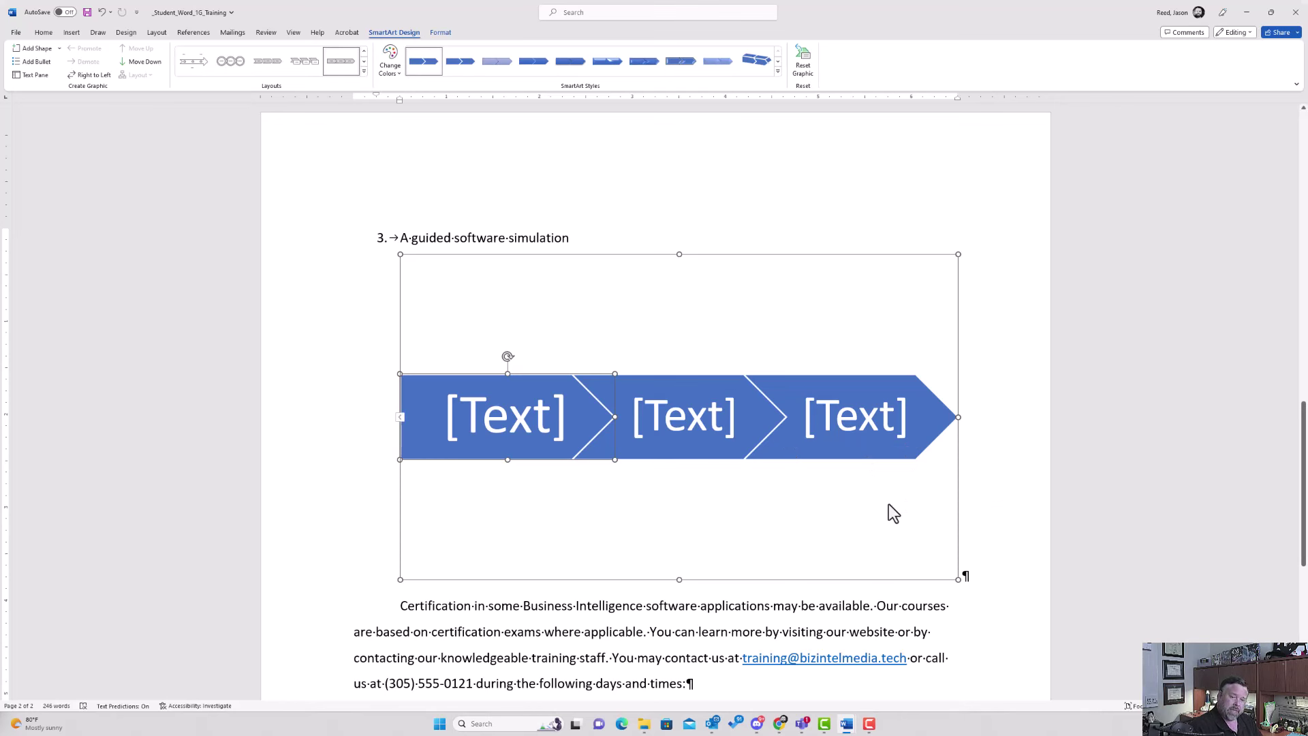
- Enter "Listen to Discussions" in the first chevron of the SmartArt graphic
{"action": "left_click", "coordinate": [504, 415]}
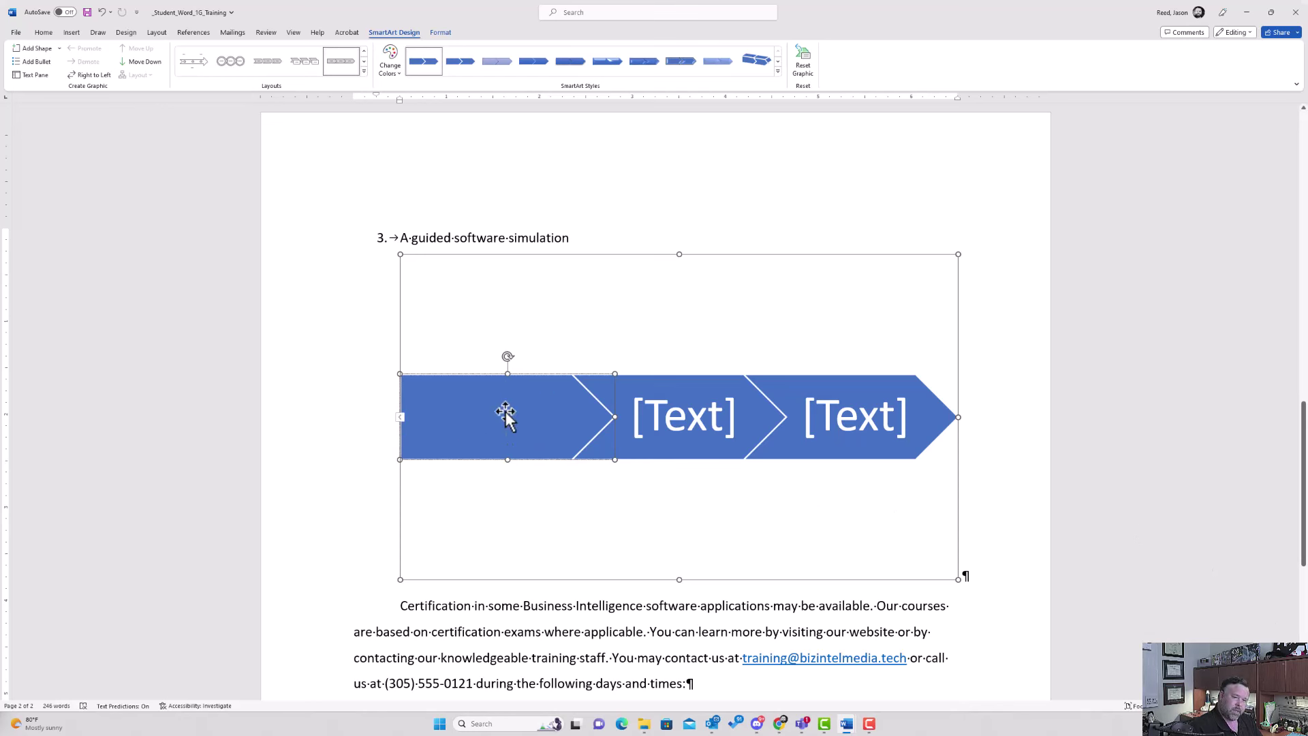
{"action": "type", "text": "L"}
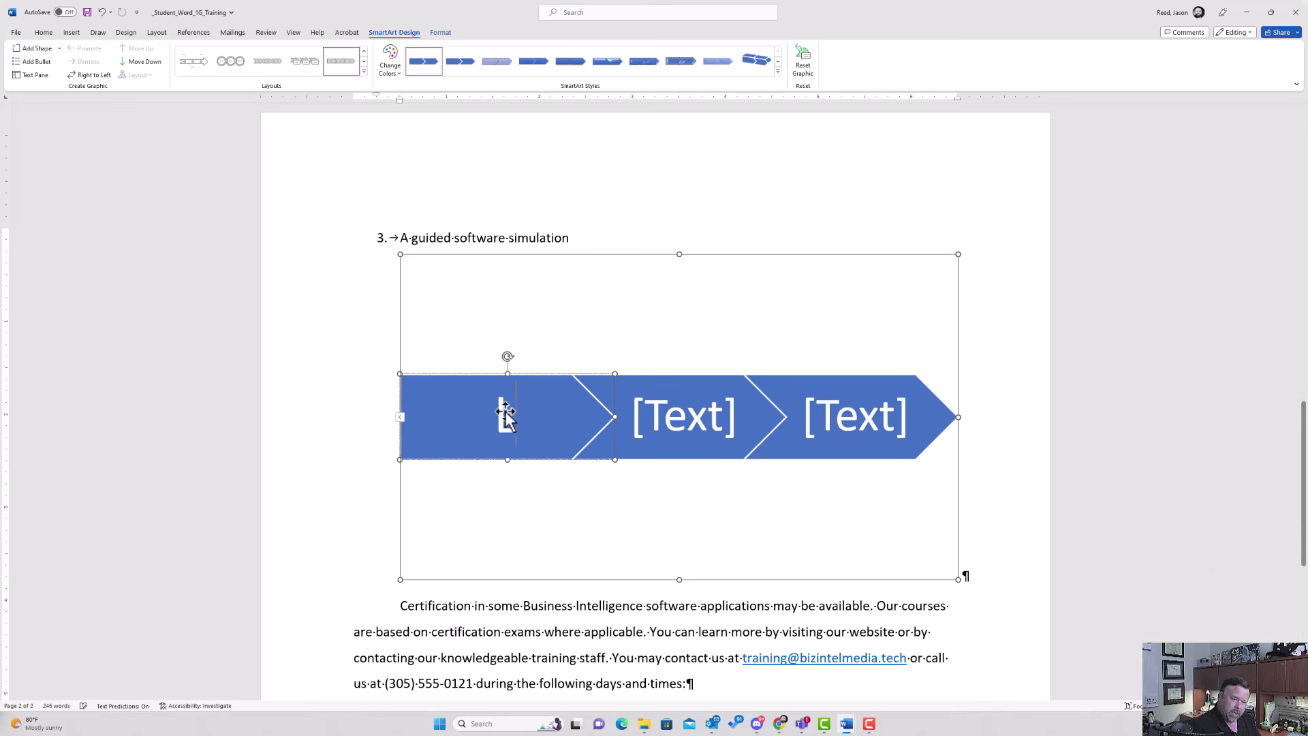
{"action": "type", "text": "isten to "}
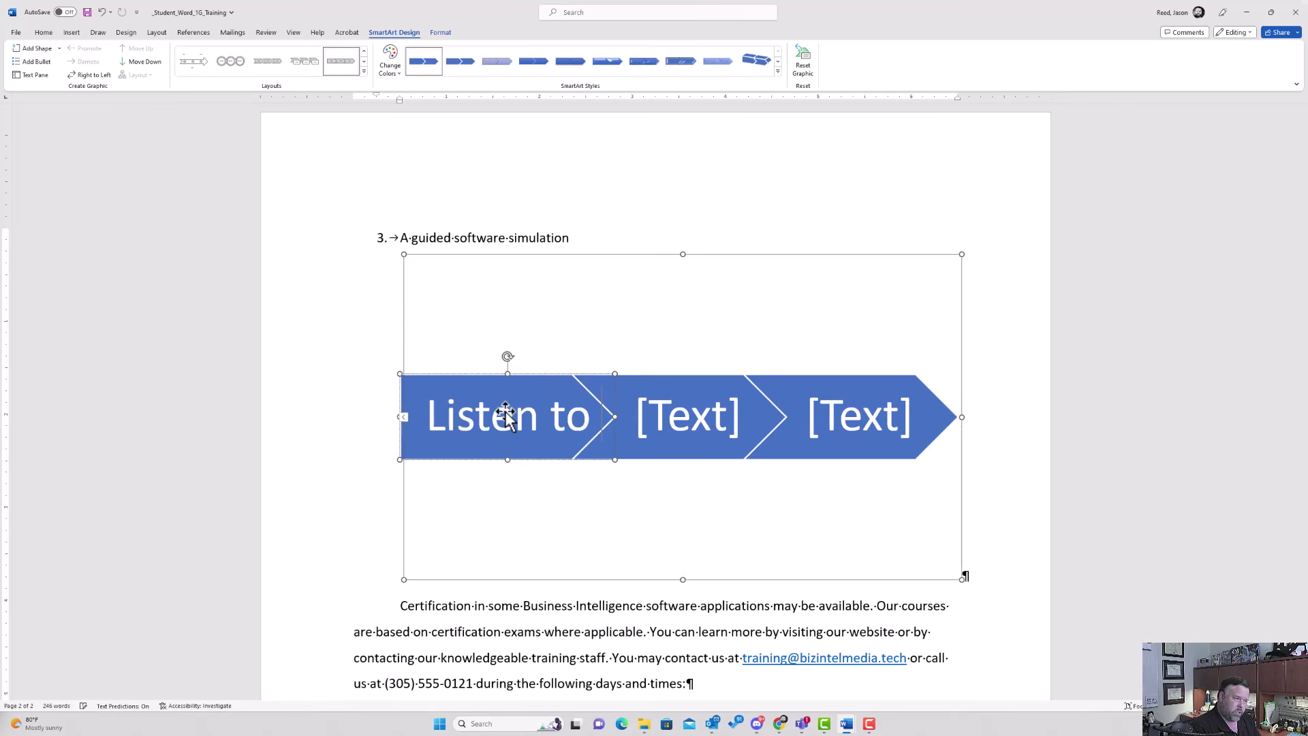
{"action": "type", "text": "Discussions"}
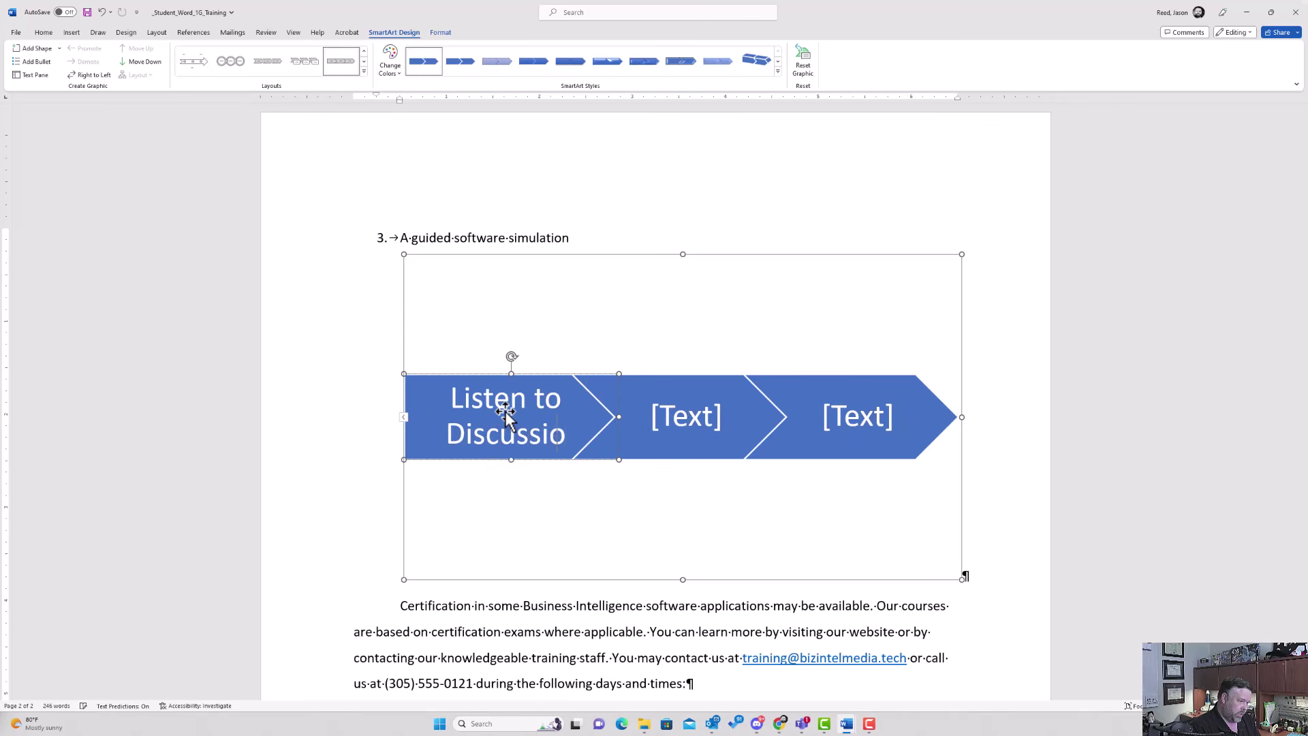
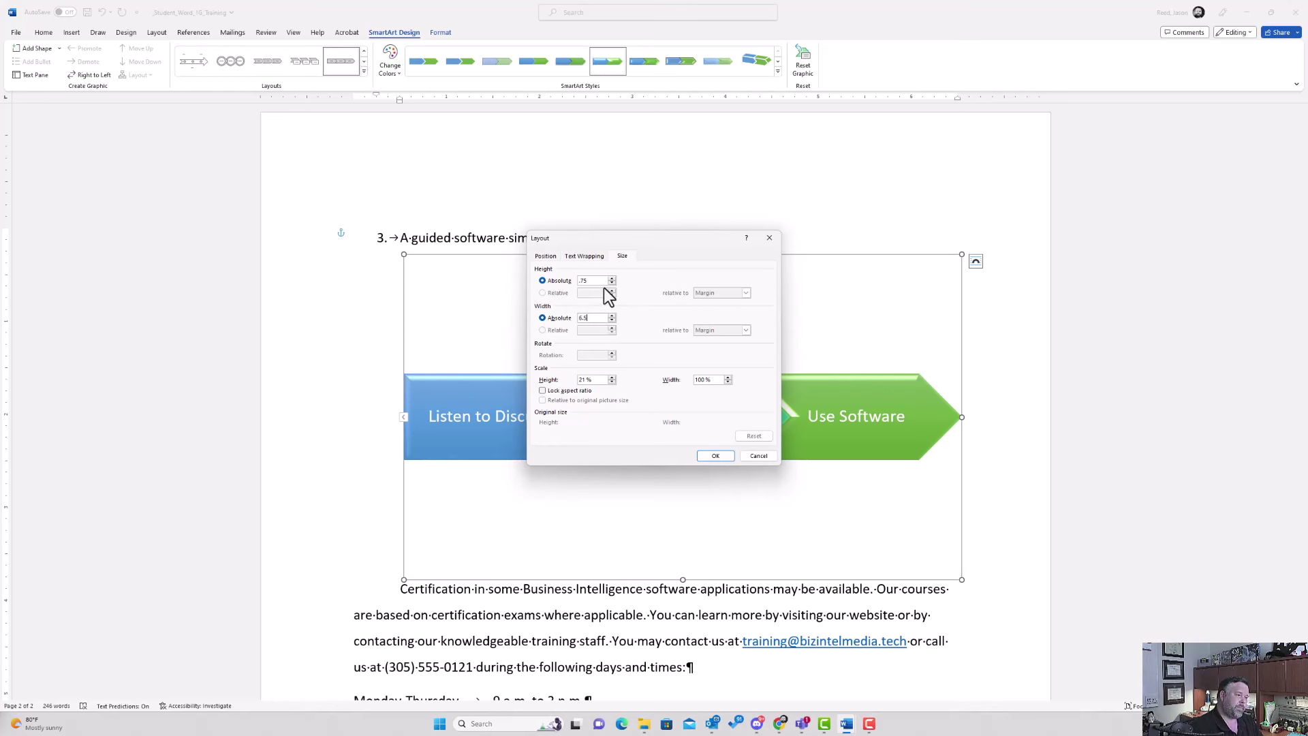
- Set the SmartArt graphic's horizontal alignment to Centered relative to Page
{"action": "left_click", "coordinate": [545, 256]}
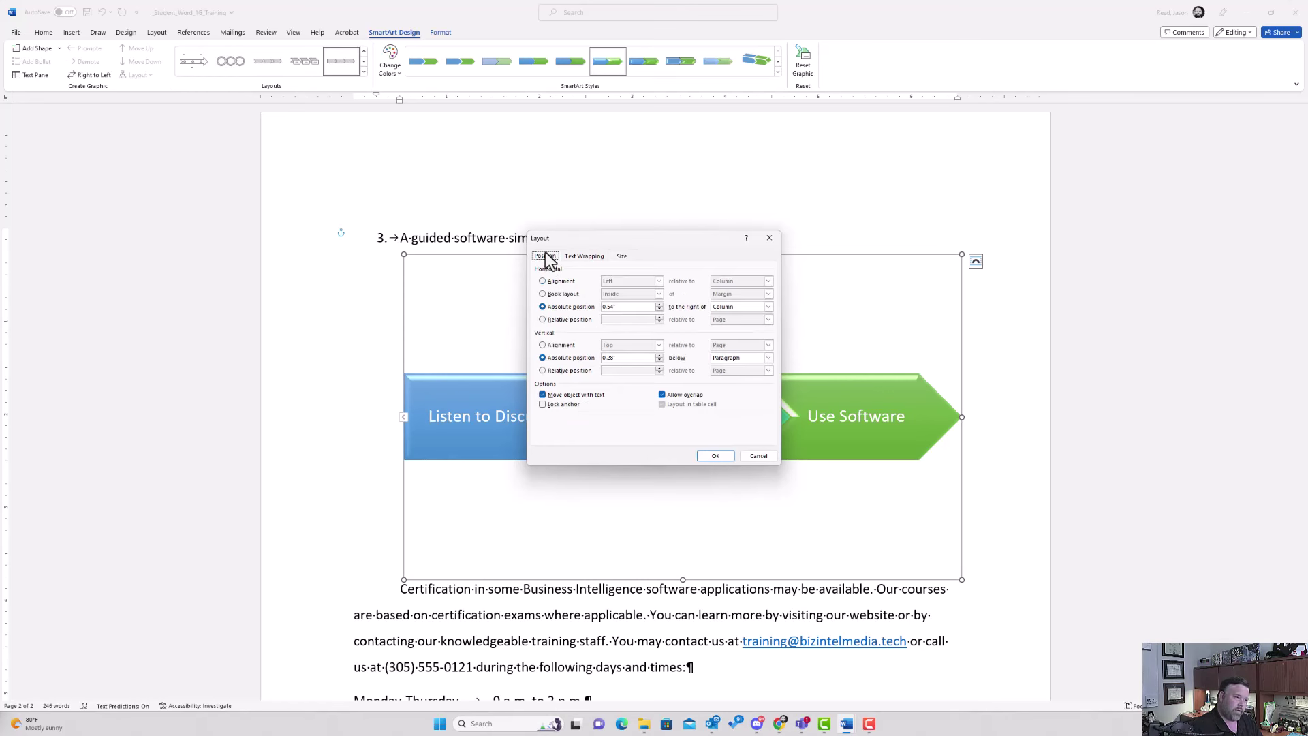
{"action": "left_click", "coordinate": [544, 283]}
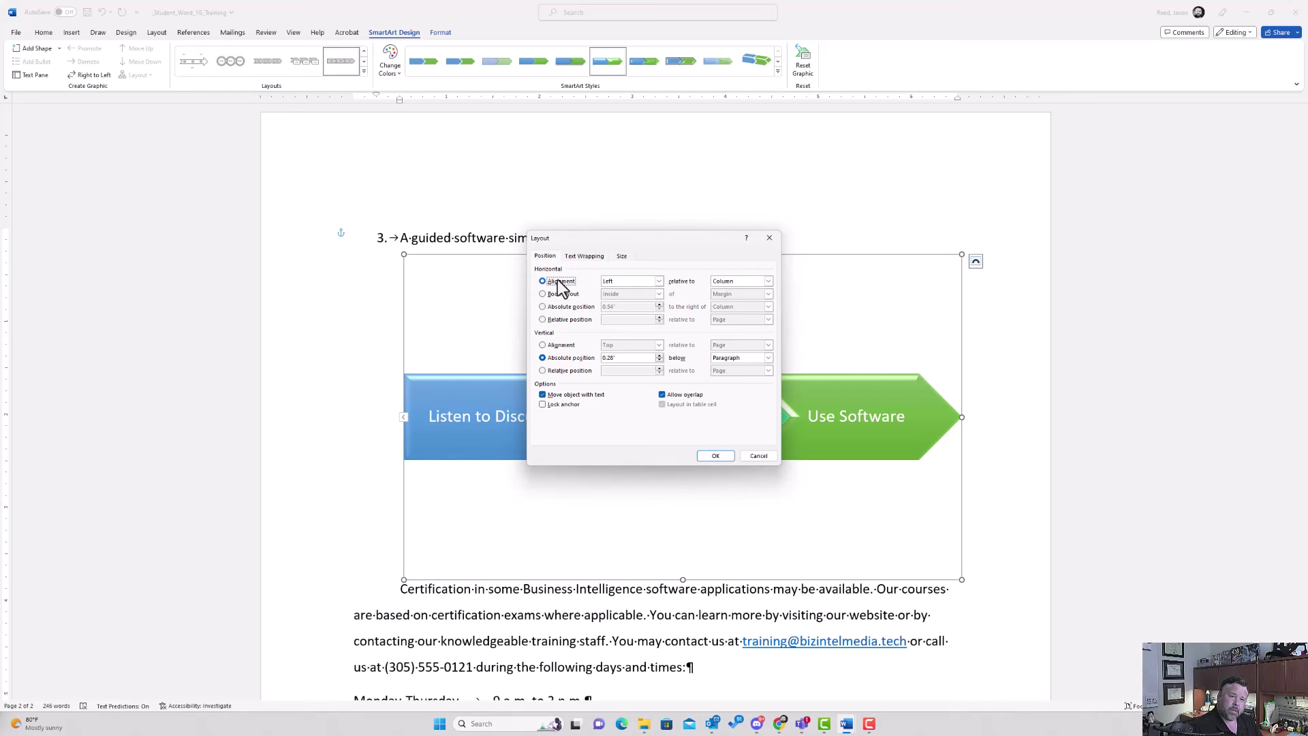
{"action": "left_click", "coordinate": [659, 282]}
{"action": "left_click", "coordinate": [653, 295]}
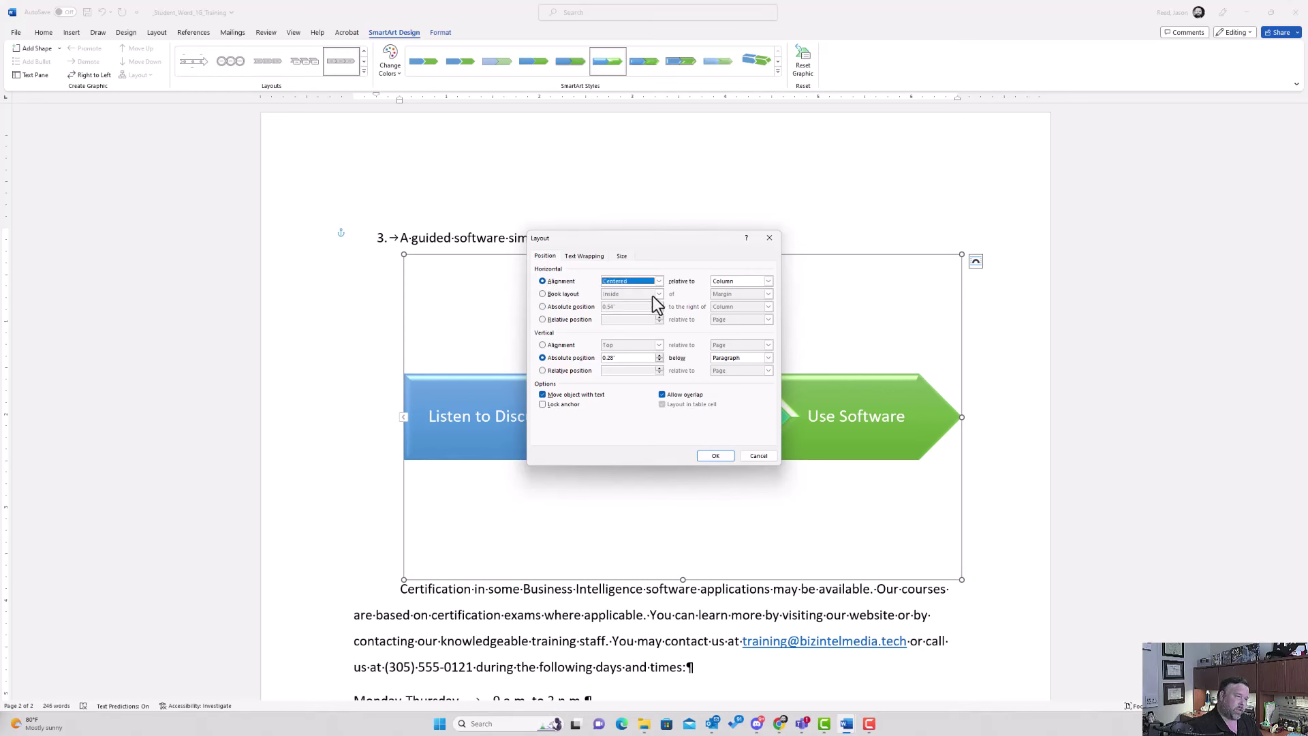
{"action": "left_click", "coordinate": [769, 281]}
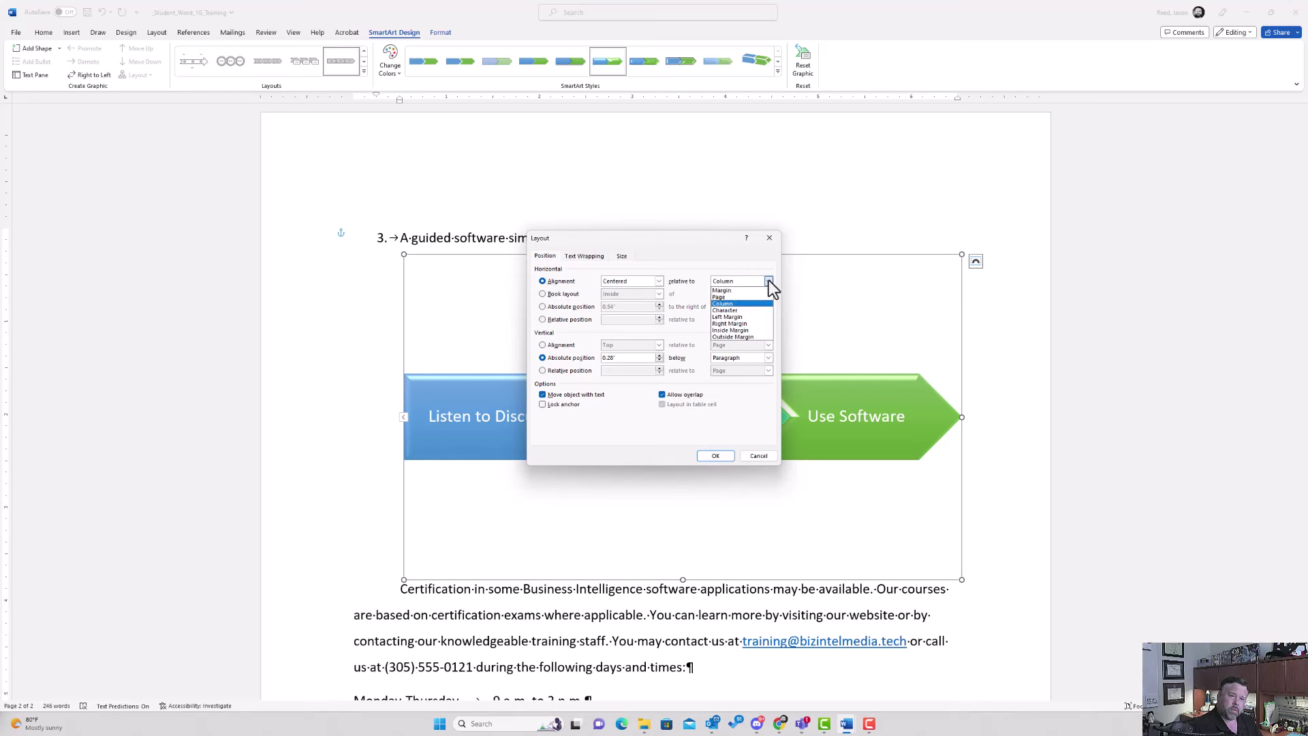
{"action": "left_click", "coordinate": [743, 297]}
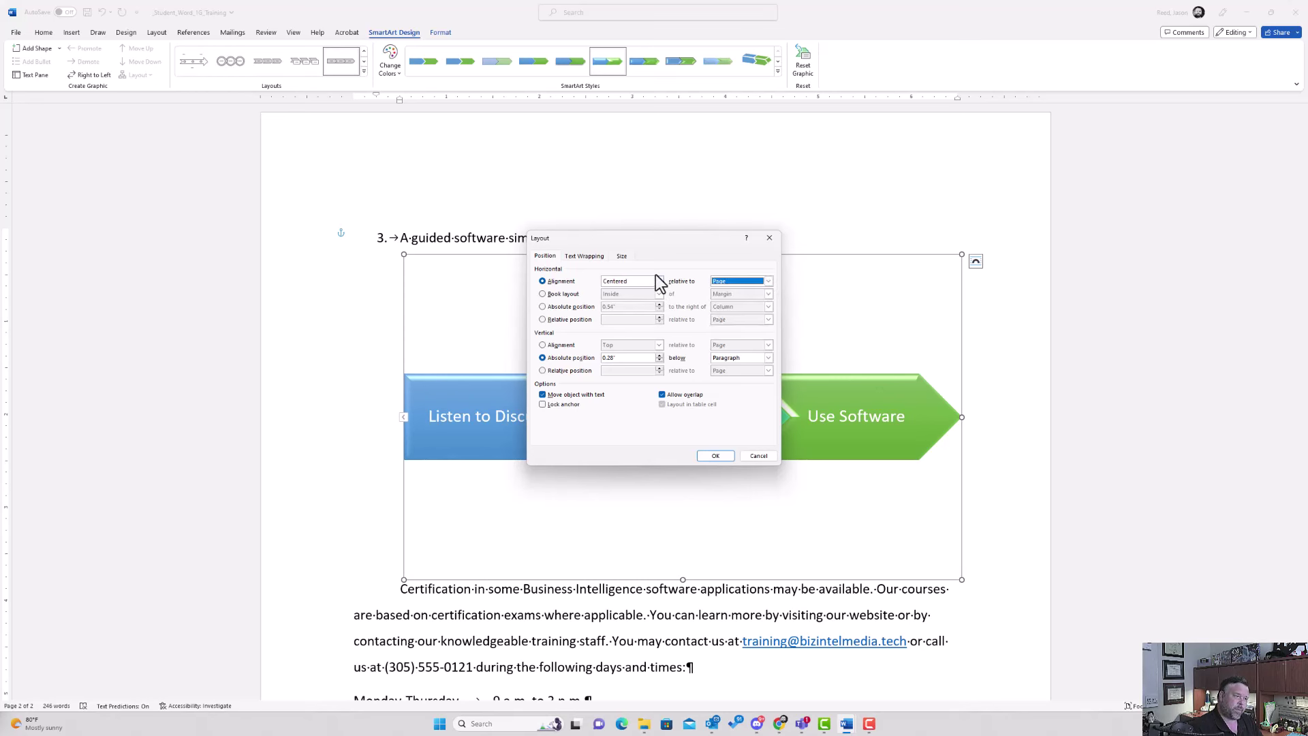
- Set the SmartArt graphic's vertical alignment to Bottom relative to Margin and apply the layout settings
{"action": "left_click", "coordinate": [543, 345]}
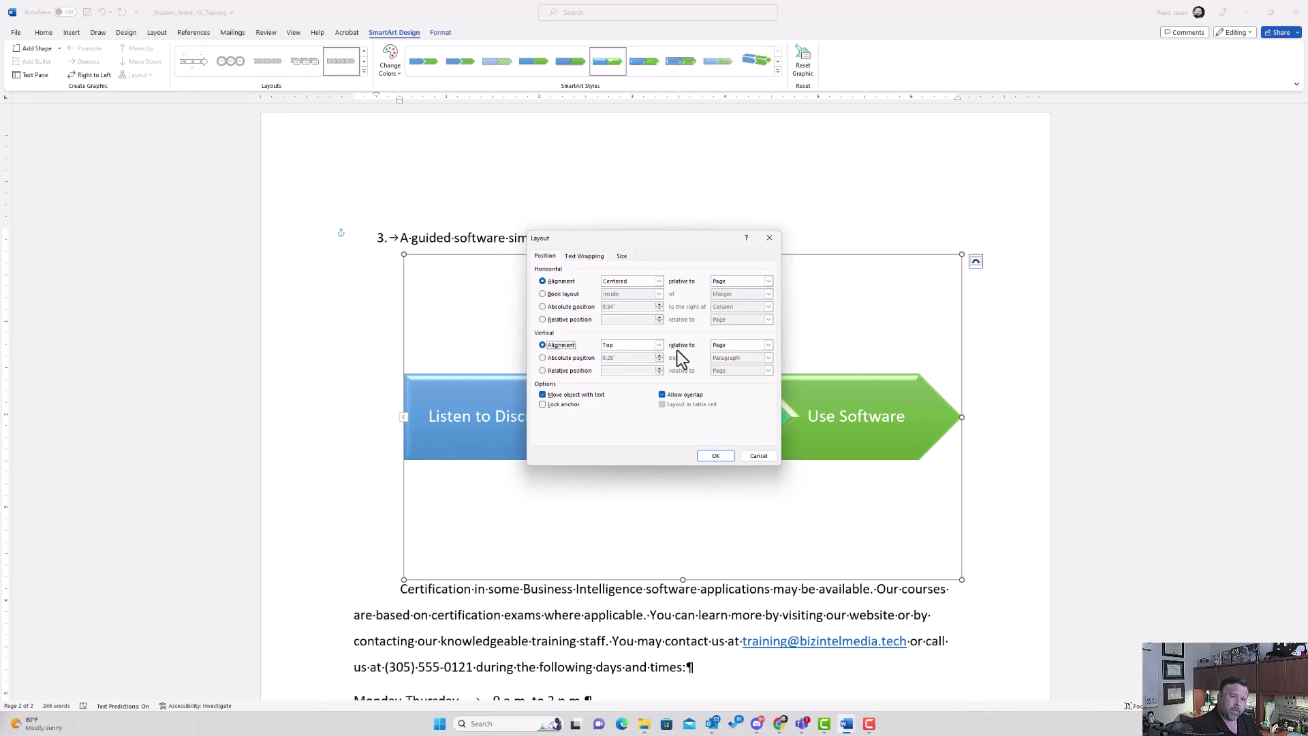
{"action": "left_click", "coordinate": [660, 346]}
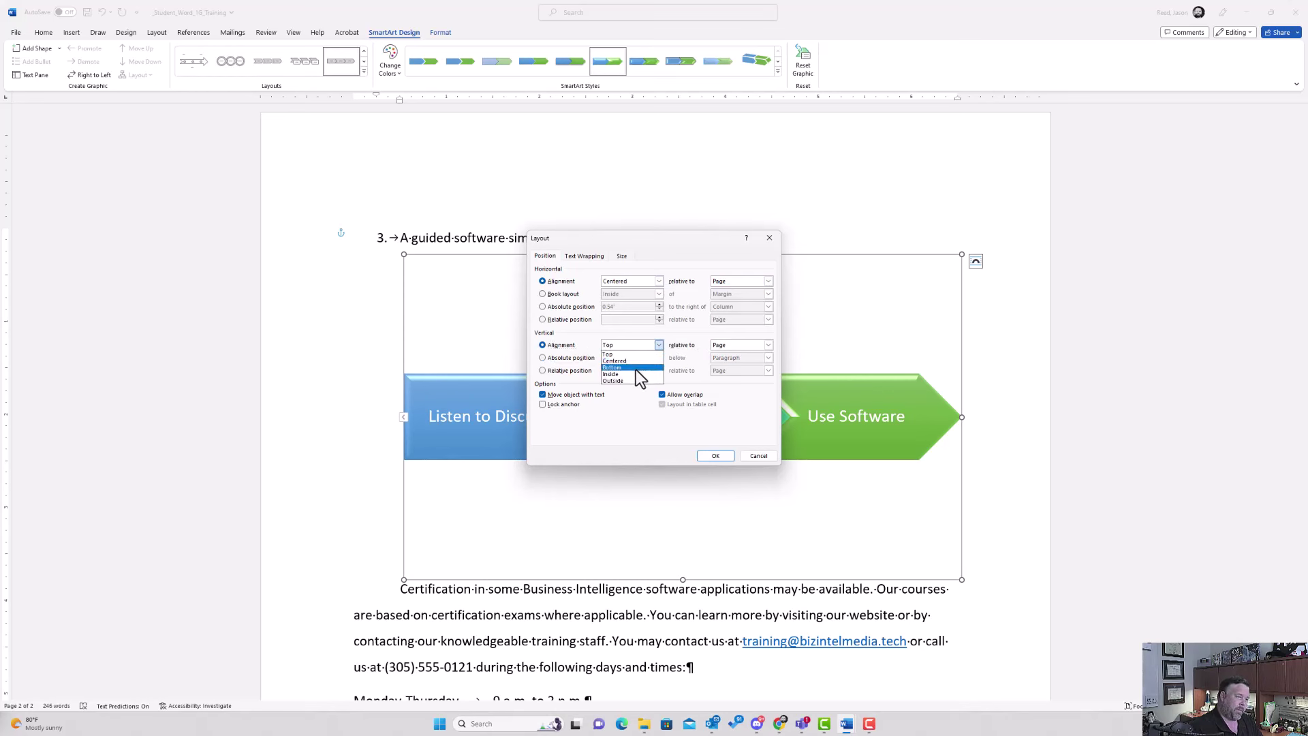
{"action": "left_click", "coordinate": [636, 368]}
{"action": "left_click", "coordinate": [768, 346]}
{"action": "left_click", "coordinate": [738, 356]}
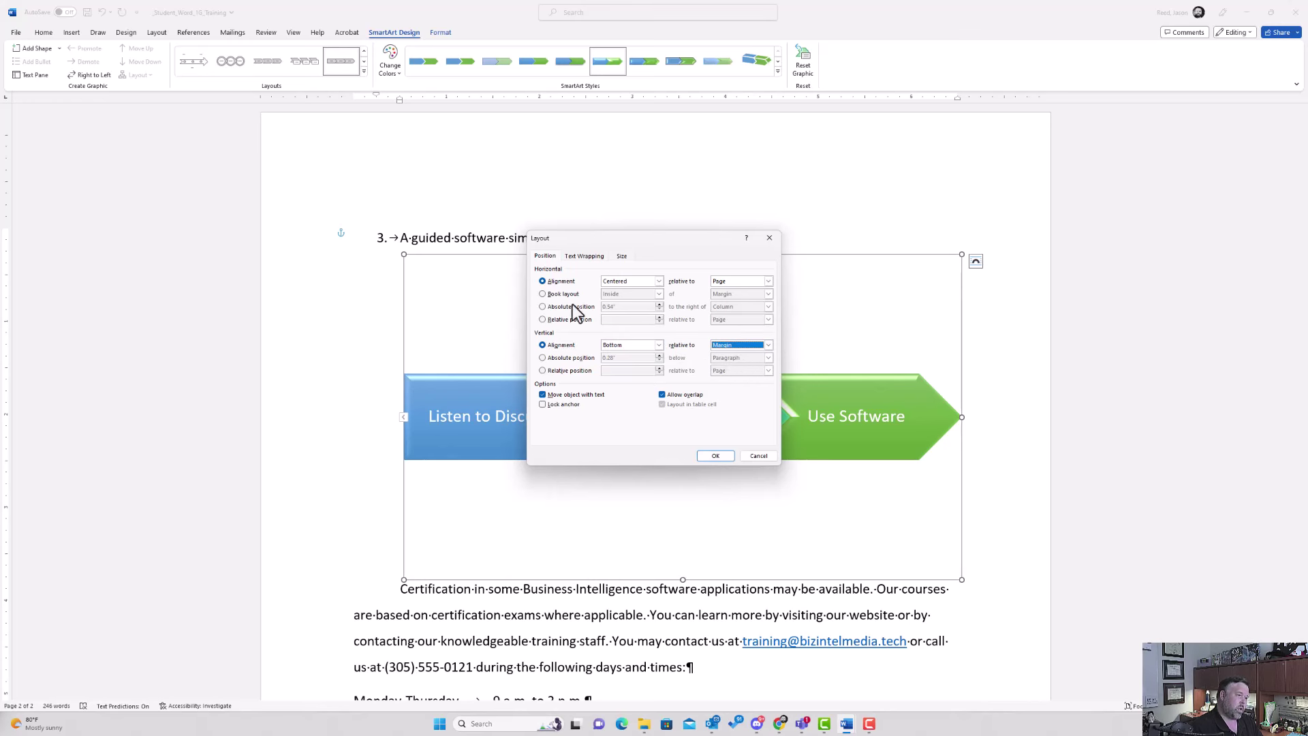
{"action": "left_click", "coordinate": [717, 455]}
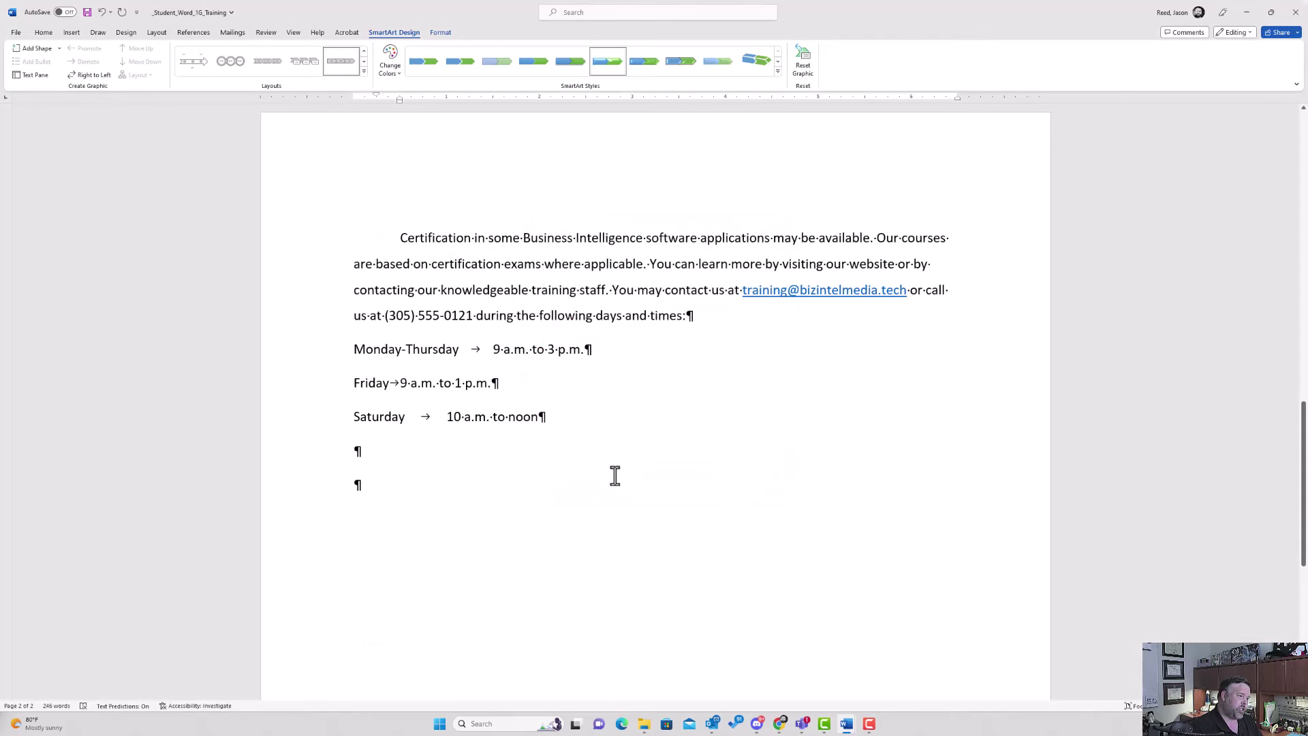
- Set a right tab stop at 6 inches on the ruler for the three lines from "Monday-Thursday" to "Saturday"
{"action": "scroll", "coordinate": [614, 476], "scroll_direction": "up", "scroll_amount": 10}
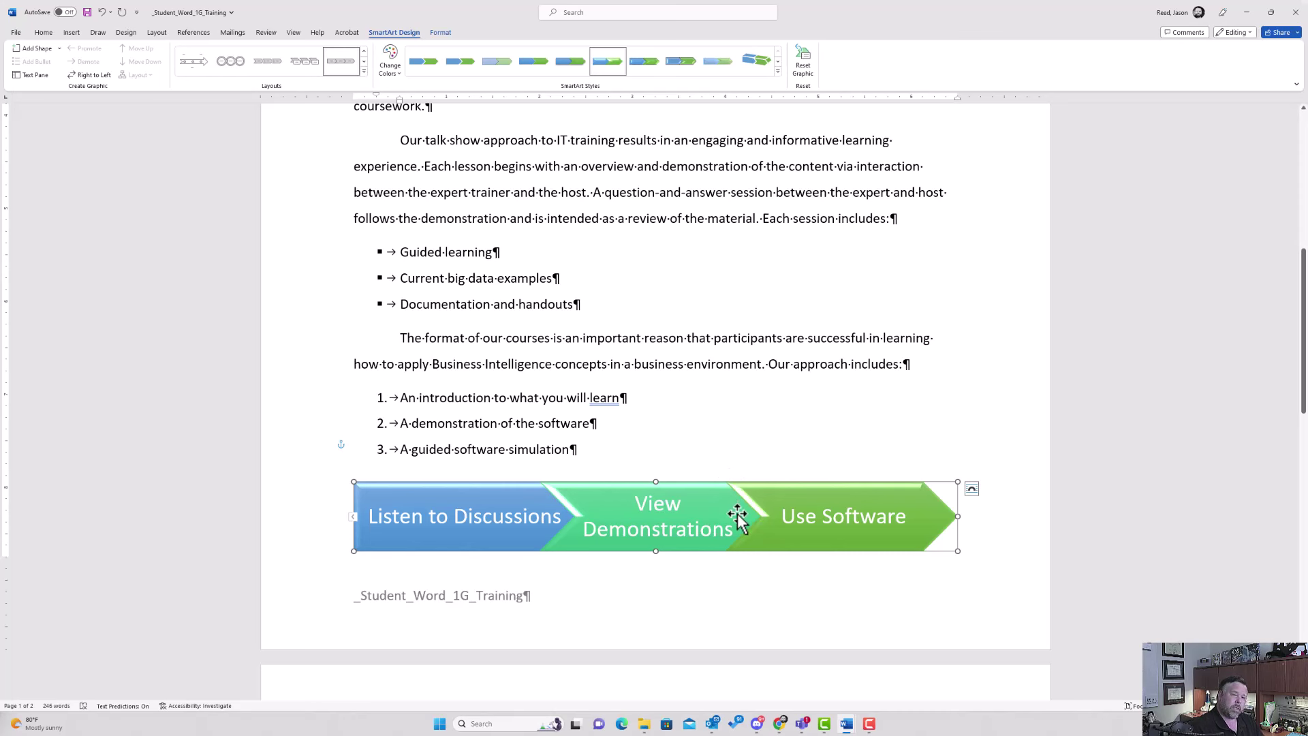
{"action": "scroll", "coordinate": [737, 517], "scroll_direction": "down", "scroll_amount": 1}
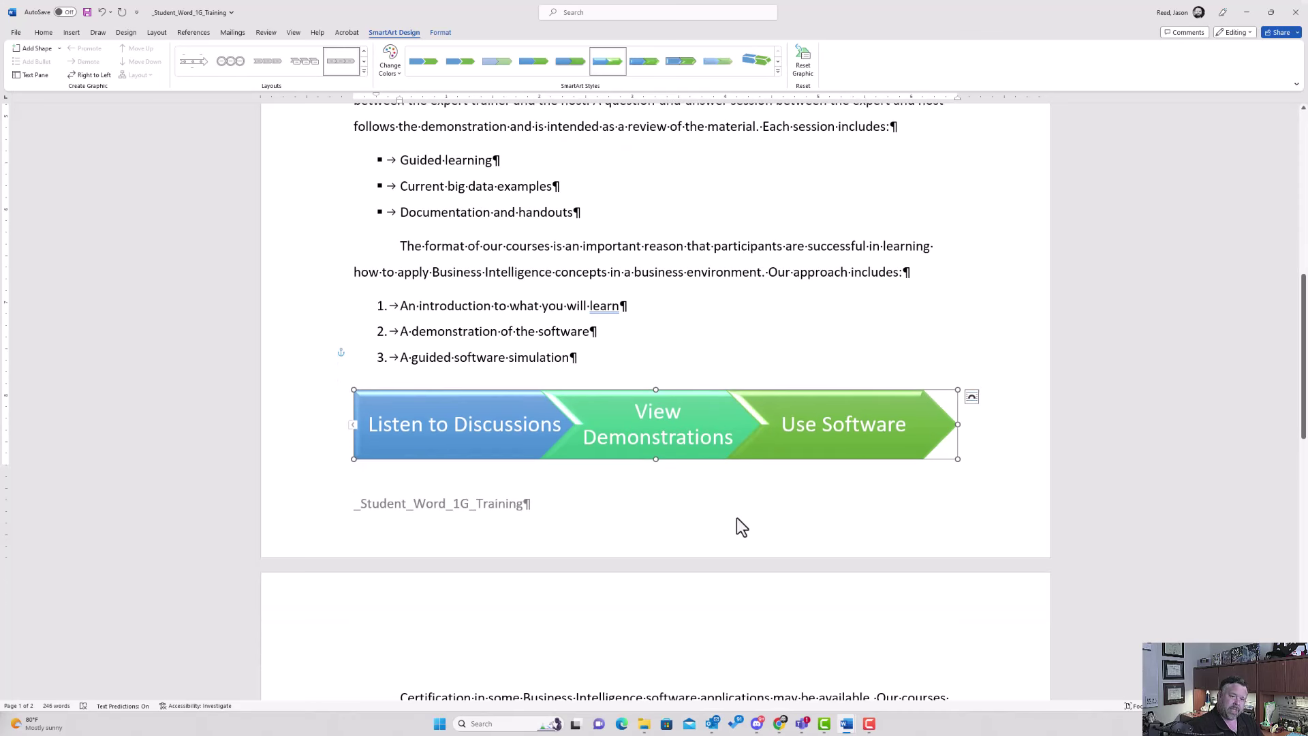
{"action": "scroll", "coordinate": [737, 517], "scroll_direction": "down", "scroll_amount": 1}
{"action": "scroll", "coordinate": [737, 517], "scroll_direction": "down", "scroll_amount": 3}
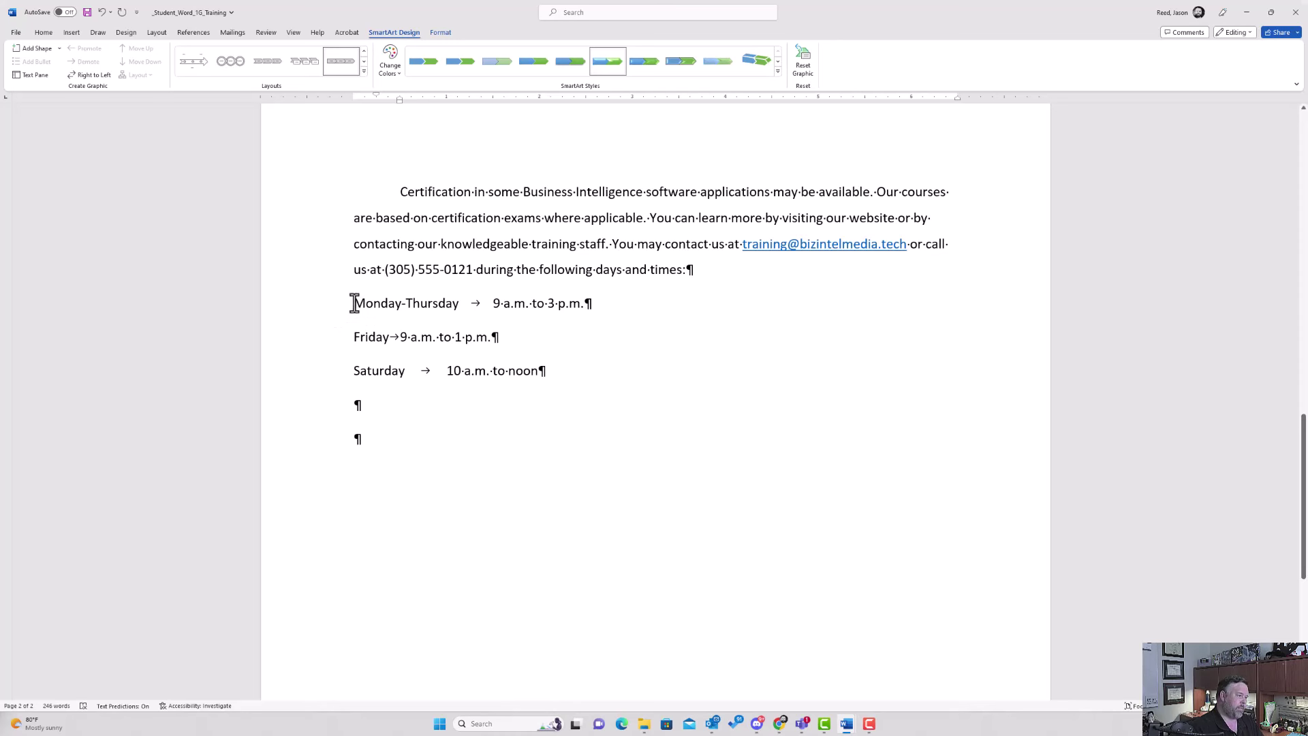
{"action": "left_click_drag", "start_coordinate": [354, 303], "coordinate": [553, 374]}
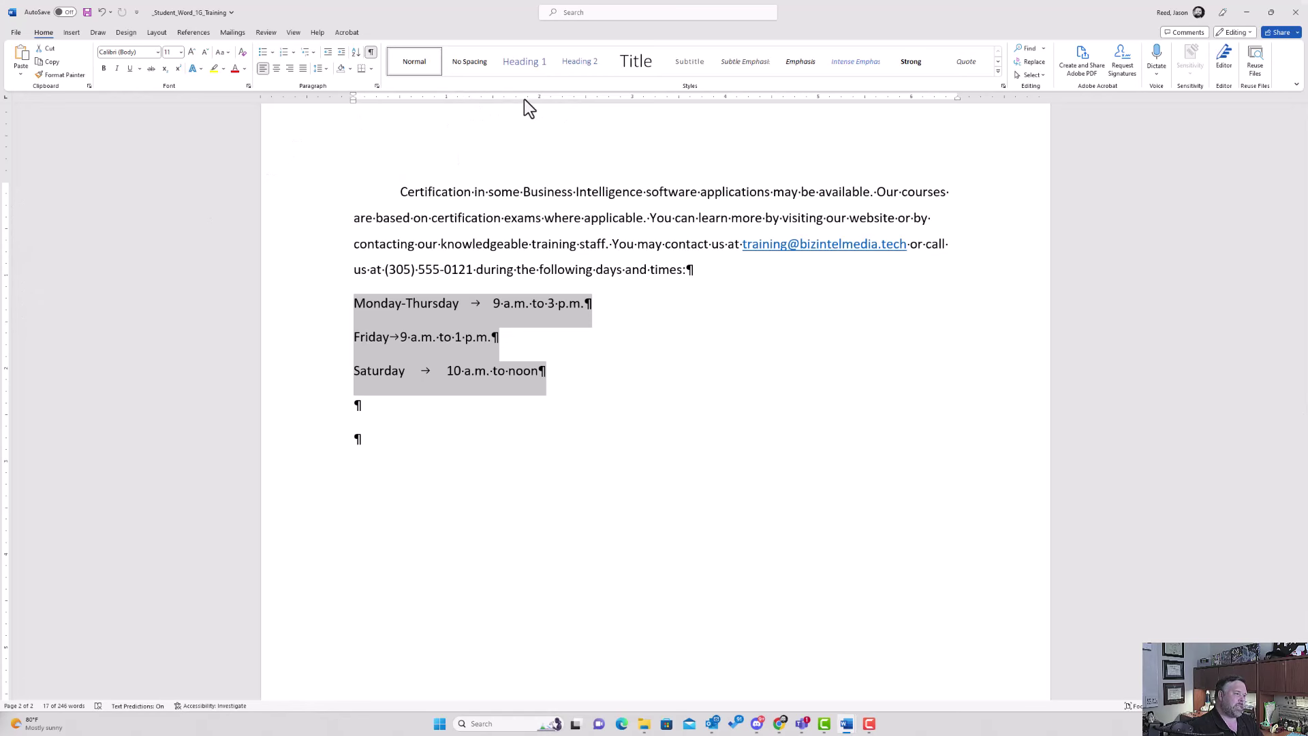
{"action": "left_click", "coordinate": [290, 35]}
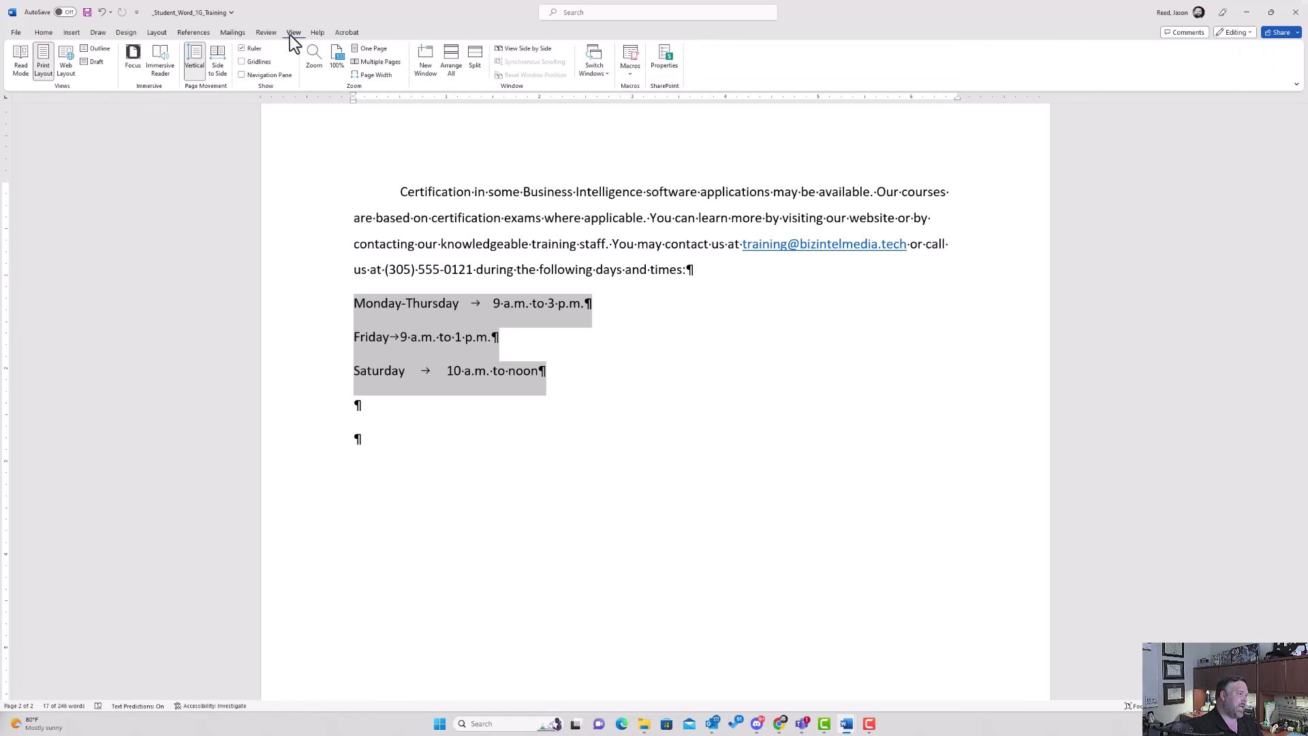
{"action": "left_click", "coordinate": [244, 50]}
{"action": "left_click", "coordinate": [242, 49]}
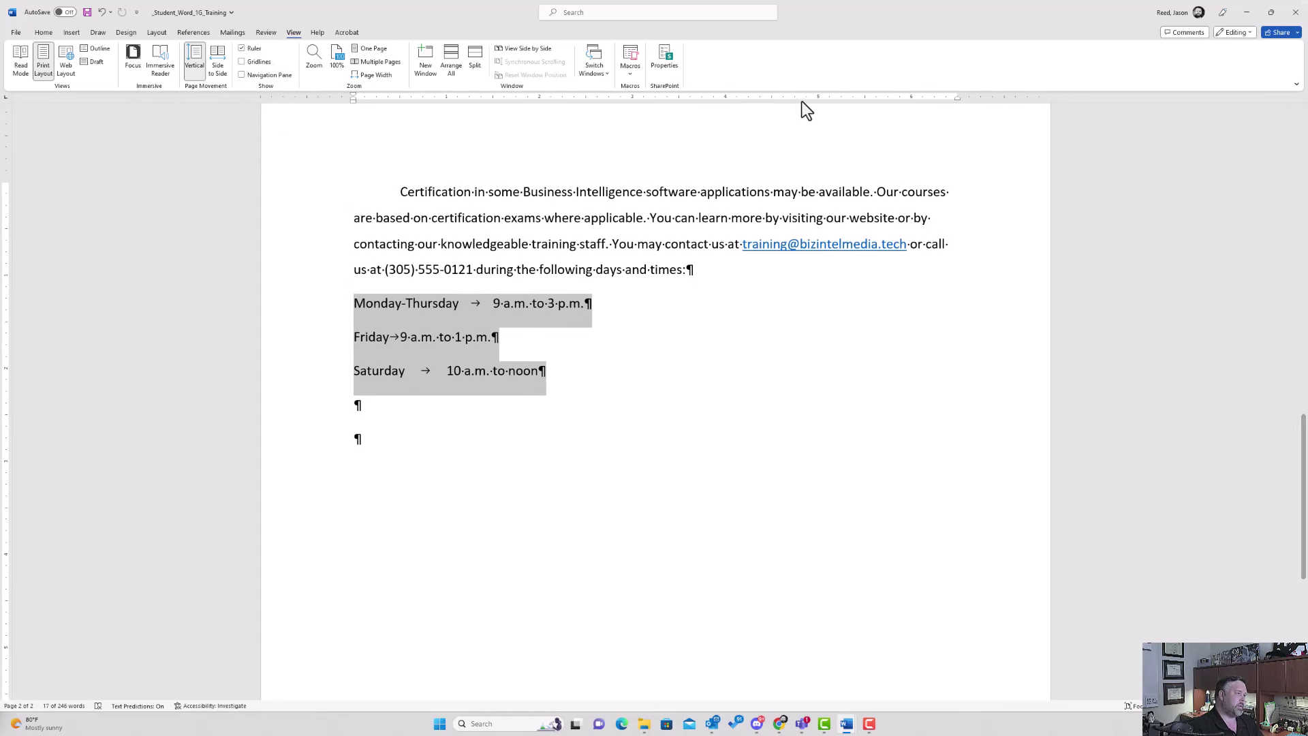
{"action": "left_click", "coordinate": [43, 32]}
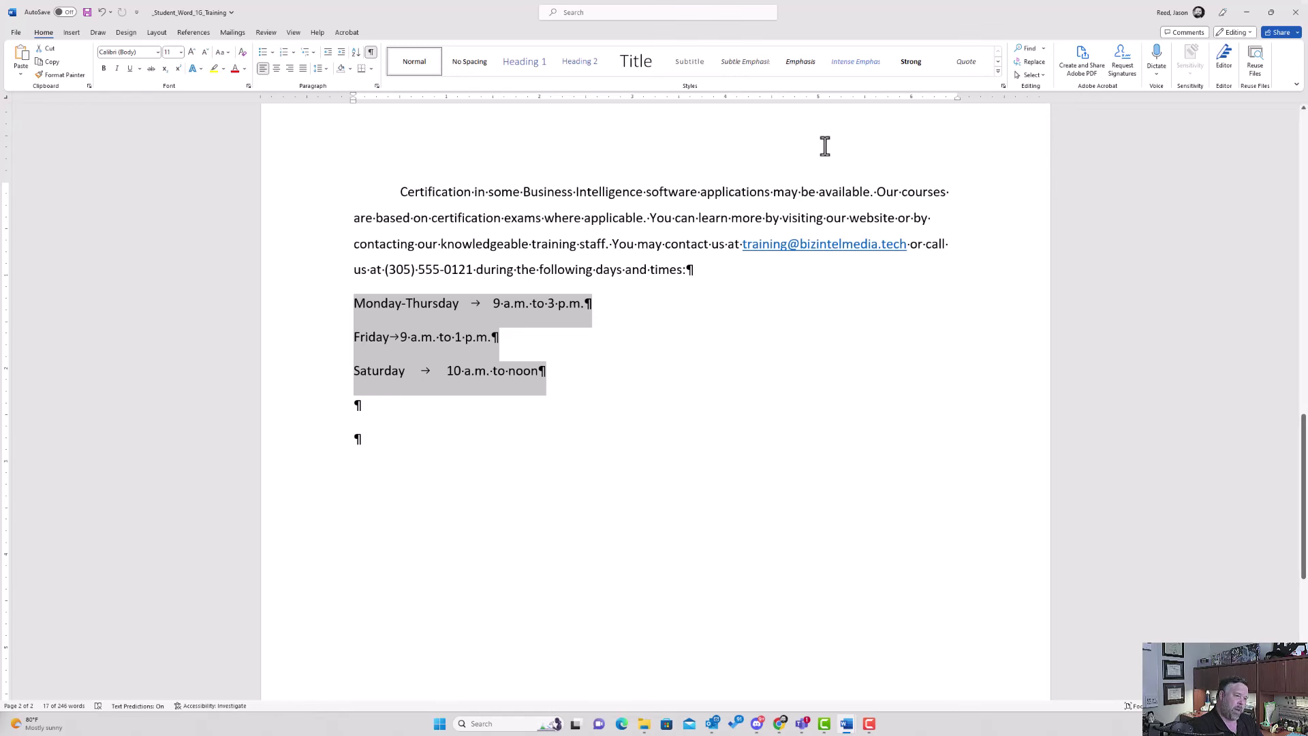
{"action": "left_click", "coordinate": [911, 99]}
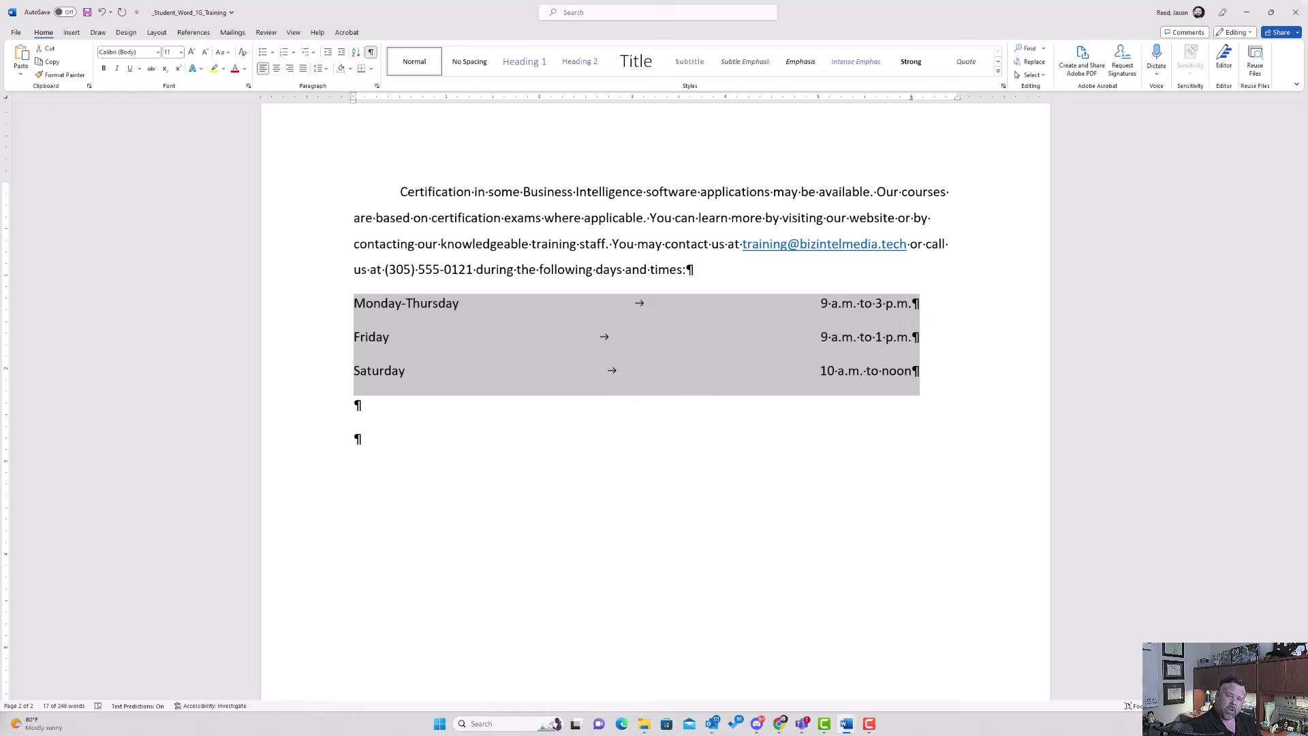
- Add dot leaders (option 2) to the 6-inch right tab stop of the three lines from "Monday-Thursday" to "Saturday"
{"action": "double_click", "coordinate": [910, 99]}
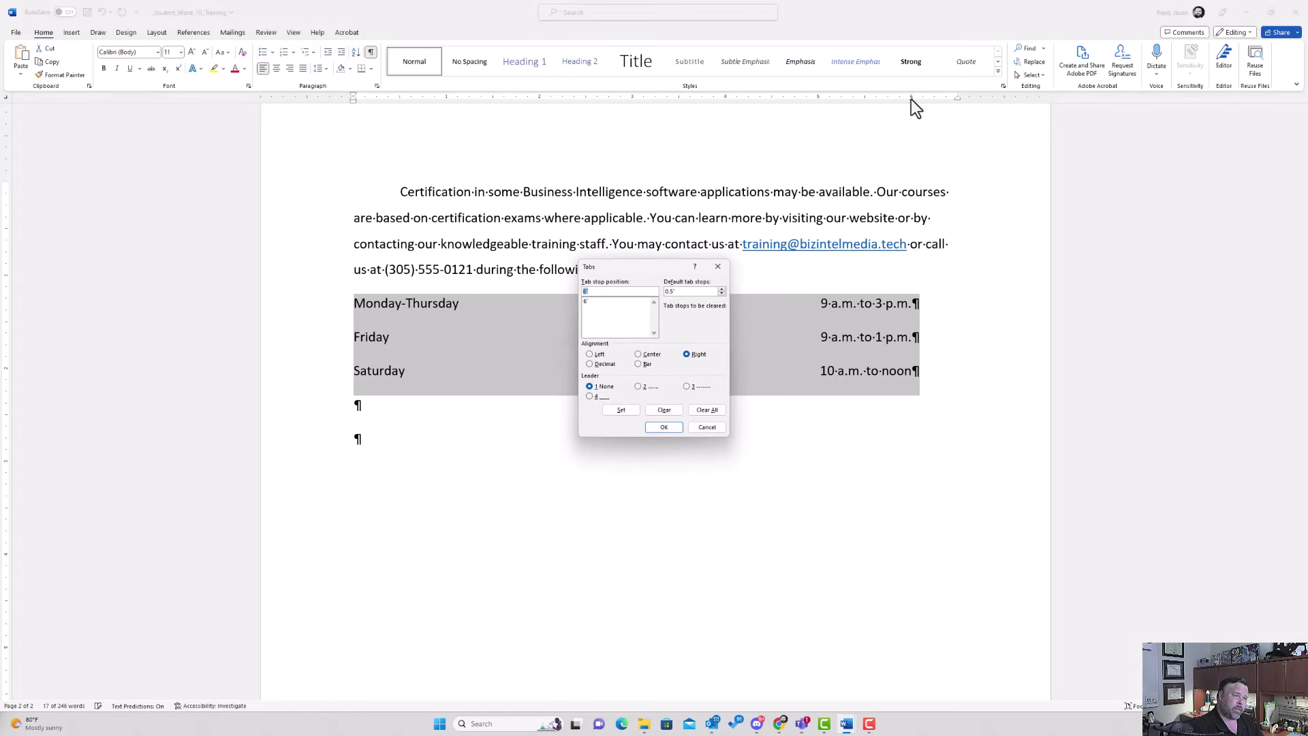
{"action": "left_click", "coordinate": [589, 302]}
{"action": "left_click", "coordinate": [638, 387]}
{"action": "left_click", "coordinate": [617, 411]}
{"action": "left_click", "coordinate": [672, 429]}
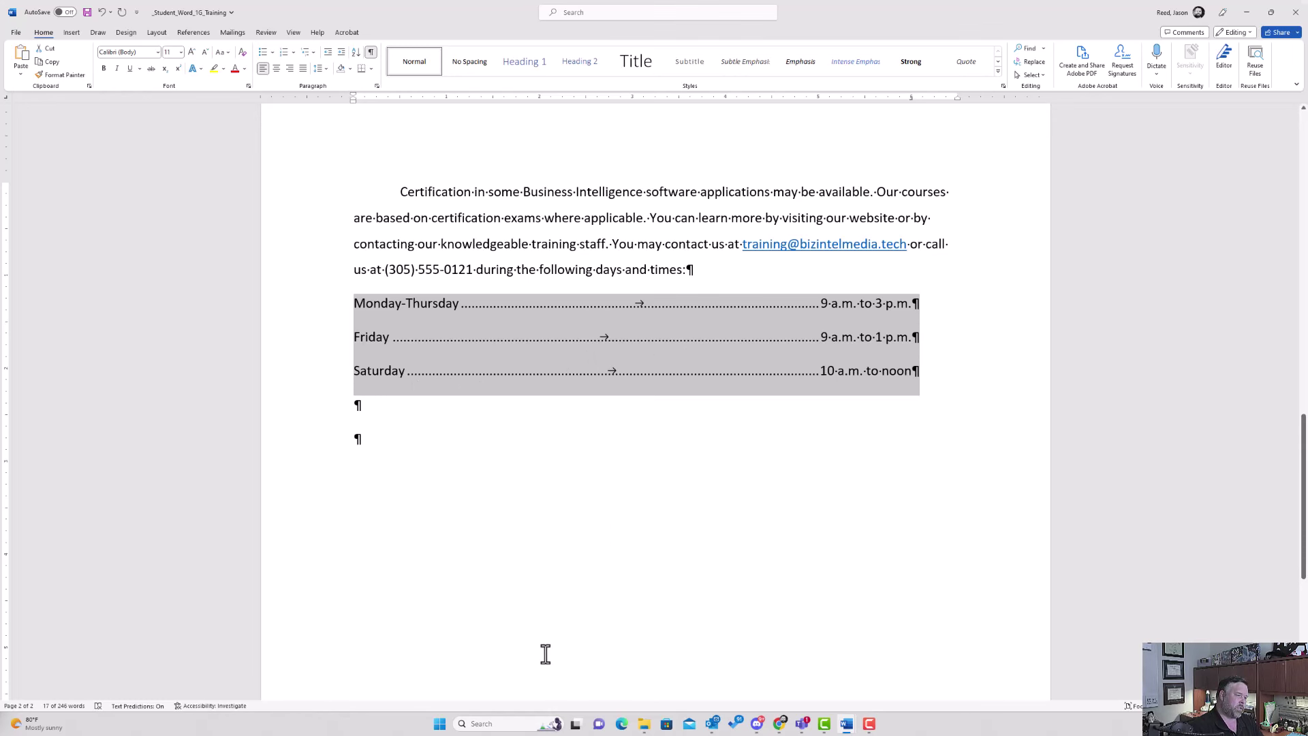
{"action": "left_click", "coordinate": [582, 623]}
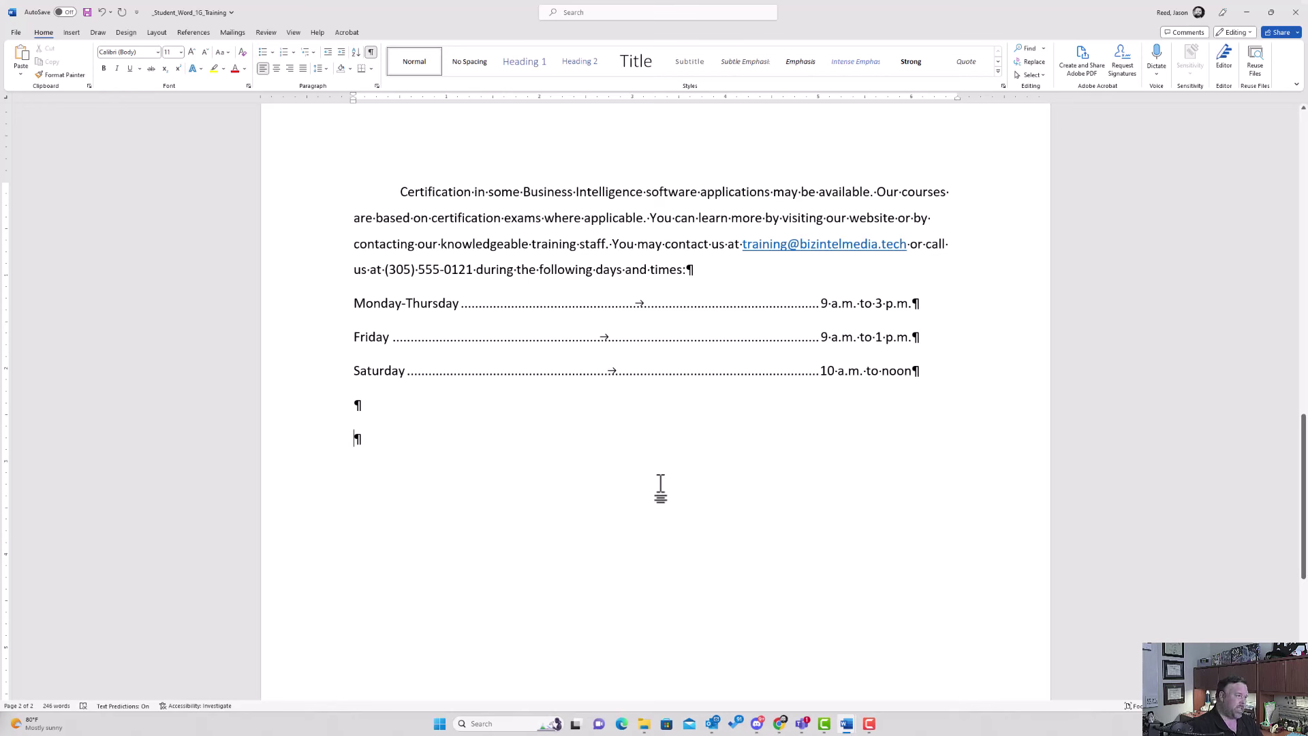
- Draw a rounded rectangle about 1.3 inches high and 6.2 inches wide below the last blank paragraph
{"action": "left_click", "coordinate": [71, 34]}
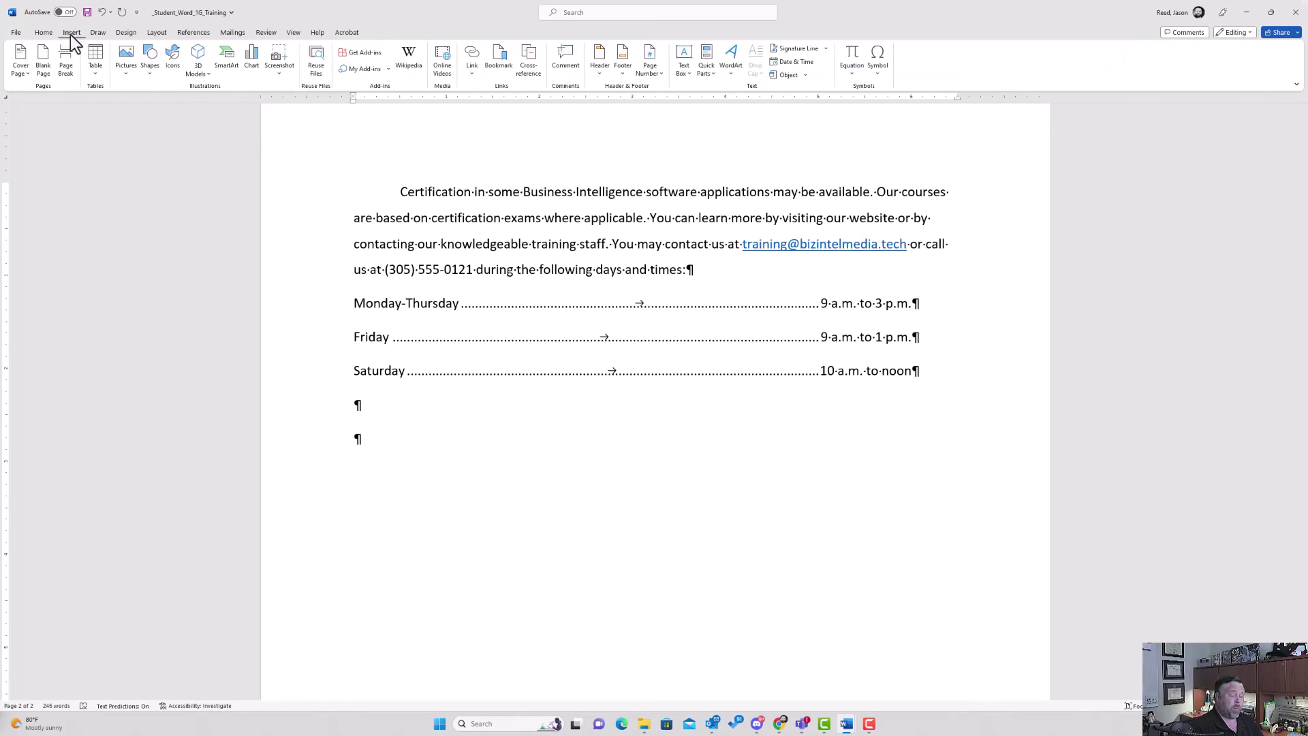
{"action": "left_click", "coordinate": [148, 74]}
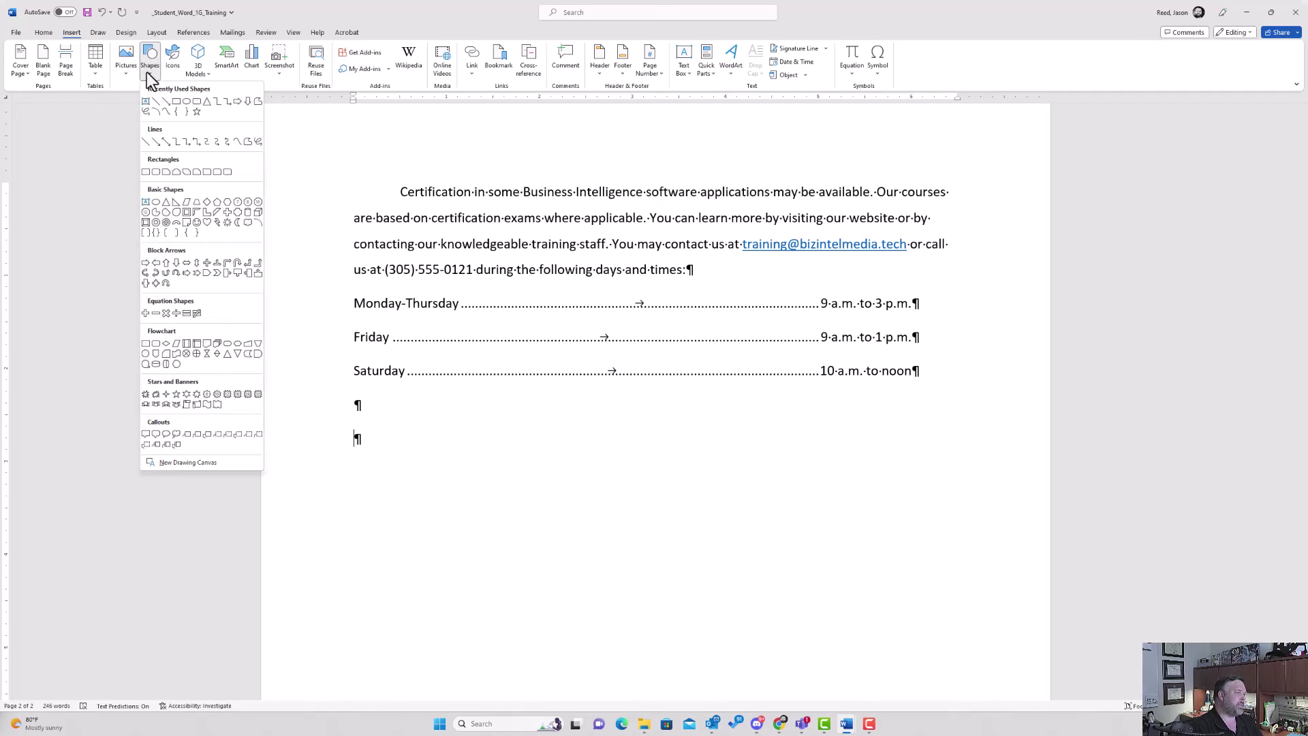
{"action": "left_click", "coordinate": [154, 171]}
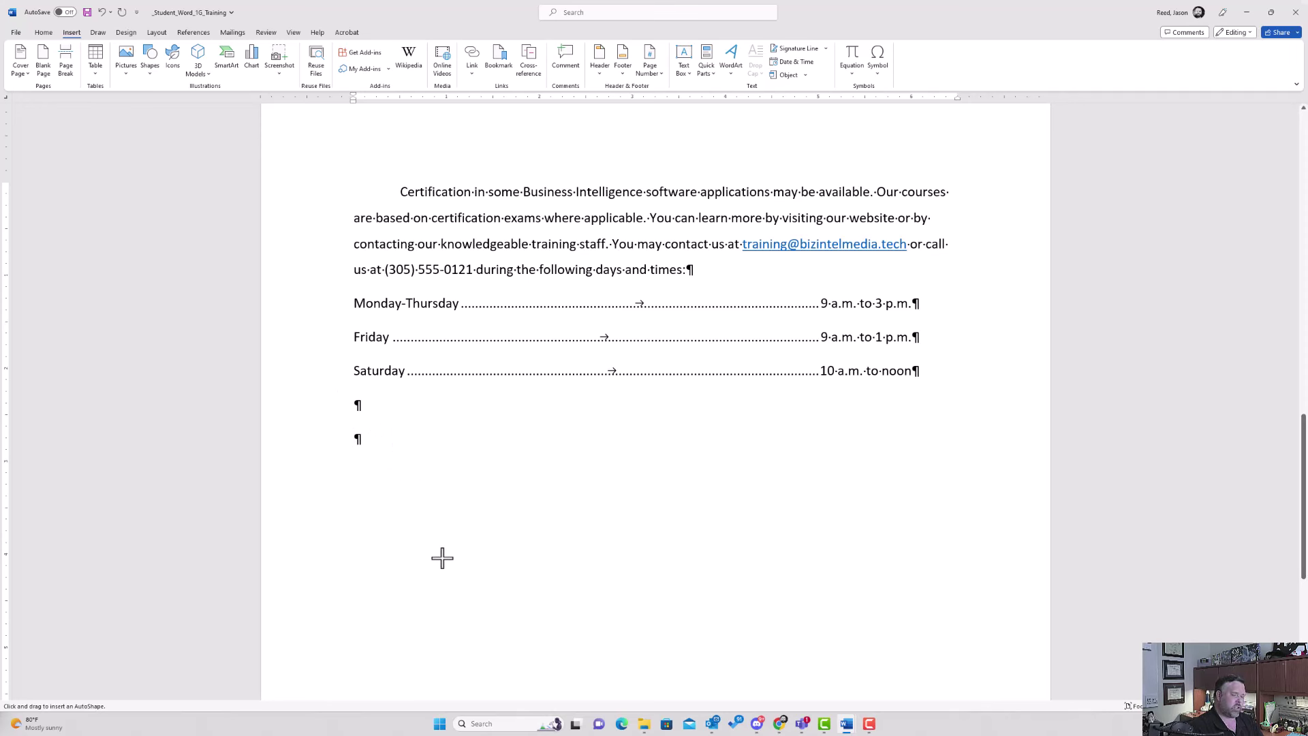
{"action": "scroll", "coordinate": [427, 544], "scroll_direction": "down", "scroll_amount": 3}
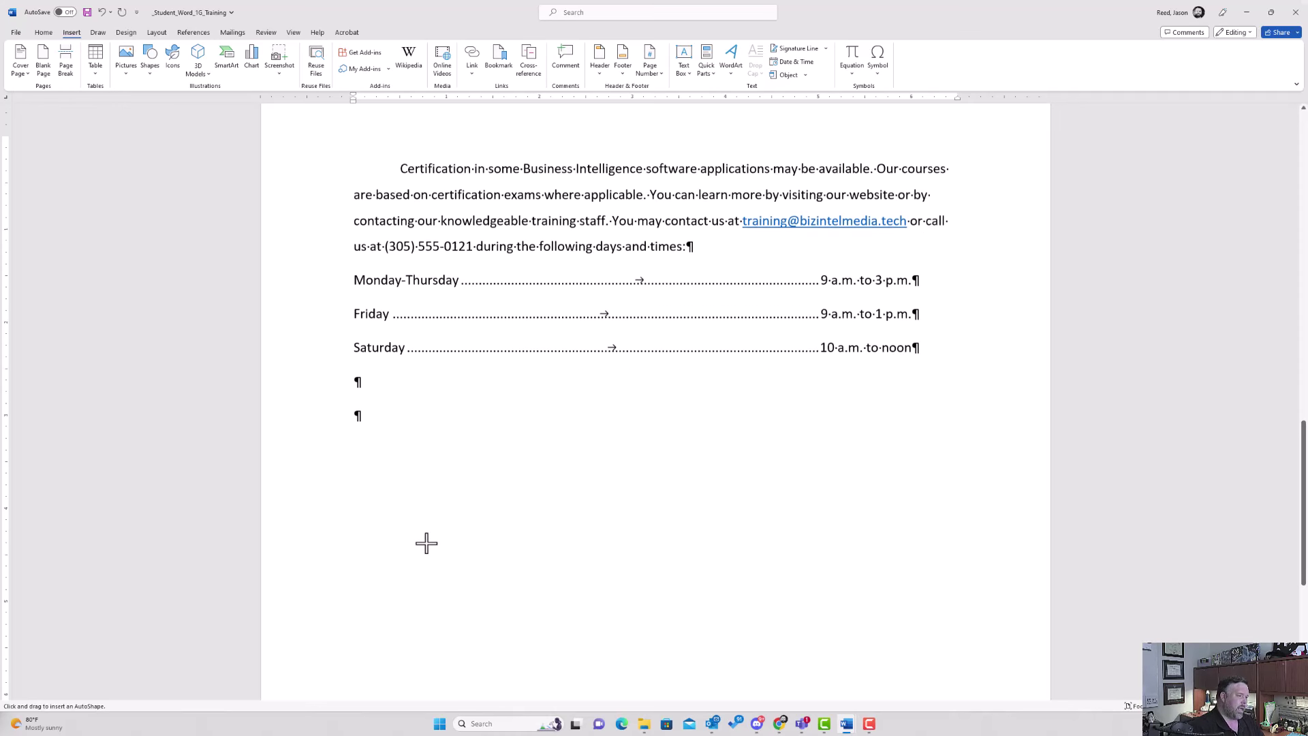
{"action": "scroll", "coordinate": [427, 544], "scroll_direction": "down", "scroll_amount": 1}
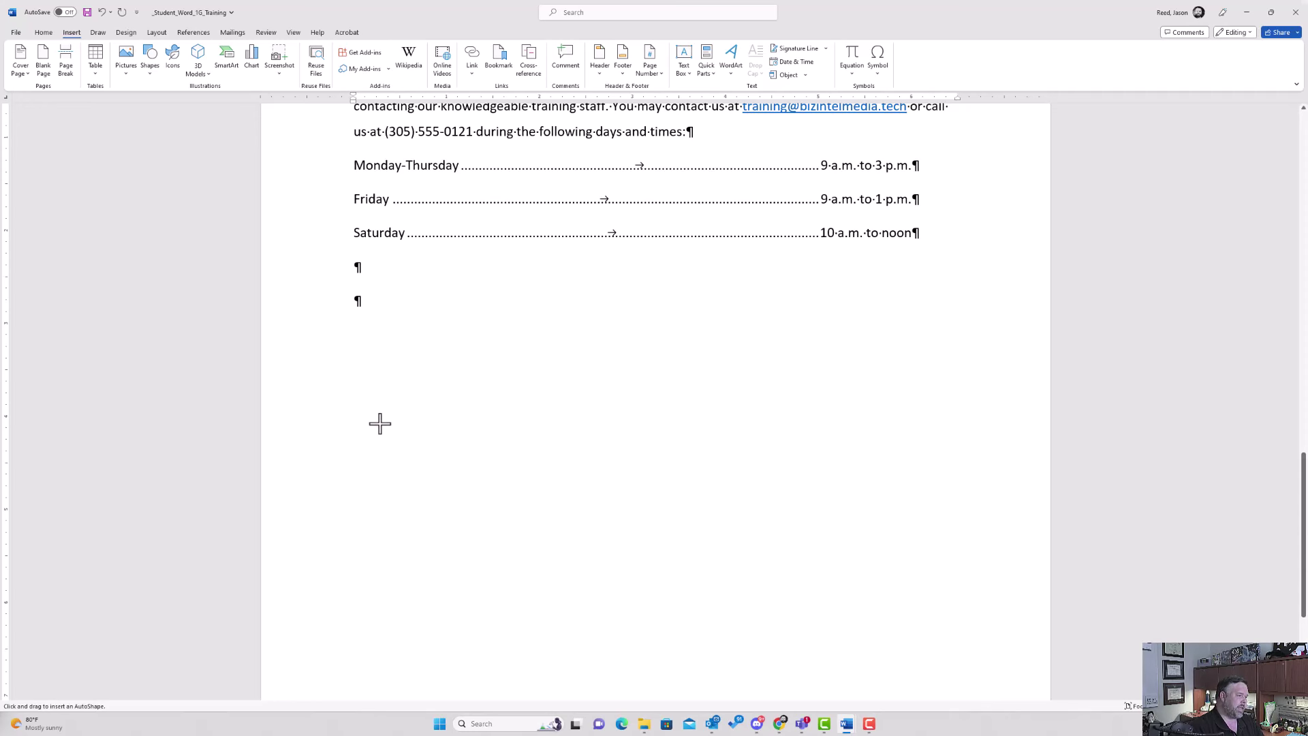
{"action": "left_click_drag", "start_coordinate": [379, 408], "coordinate": [572, 478]}
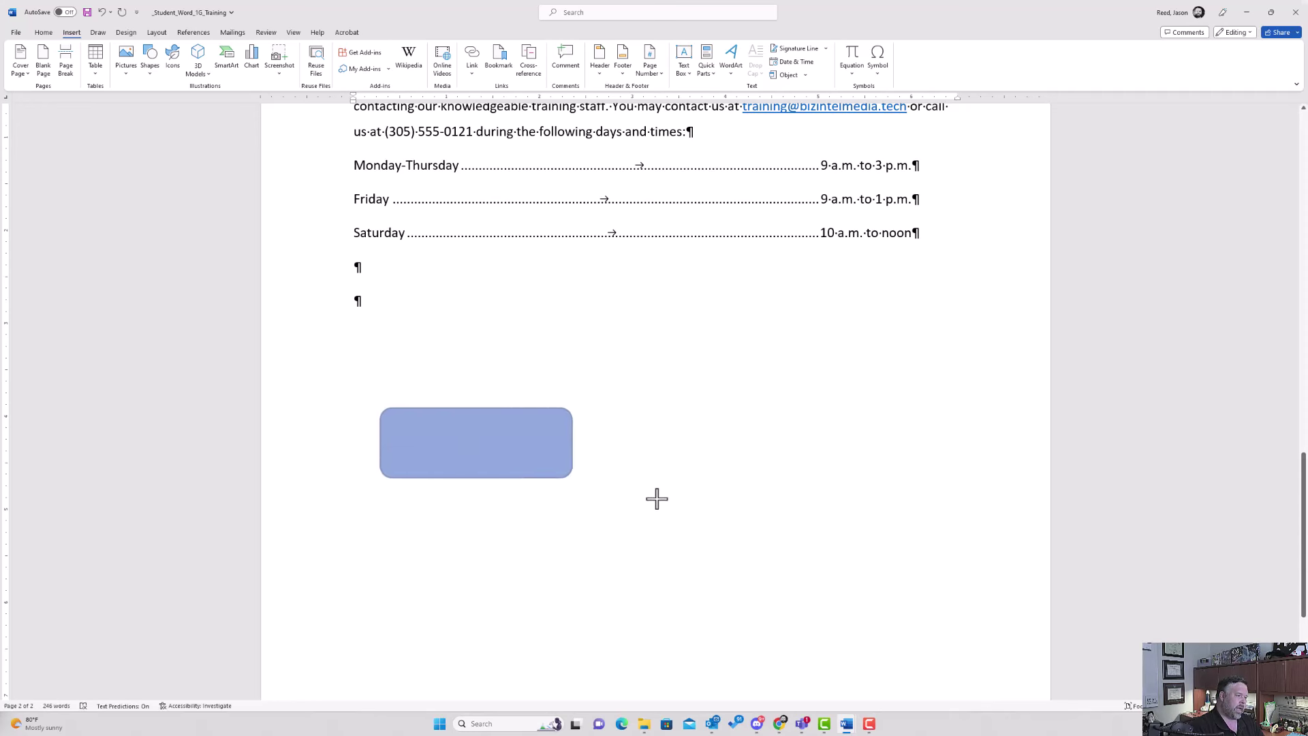
{"action": "mouse_move", "coordinate": [657, 498]}
{"action": "left_mouse_down"}
{"action": "mouse_move", "coordinate": [830, 535]}
{"action": "mouse_move", "coordinate": [957, 531]}
{"action": "left_mouse_up"}
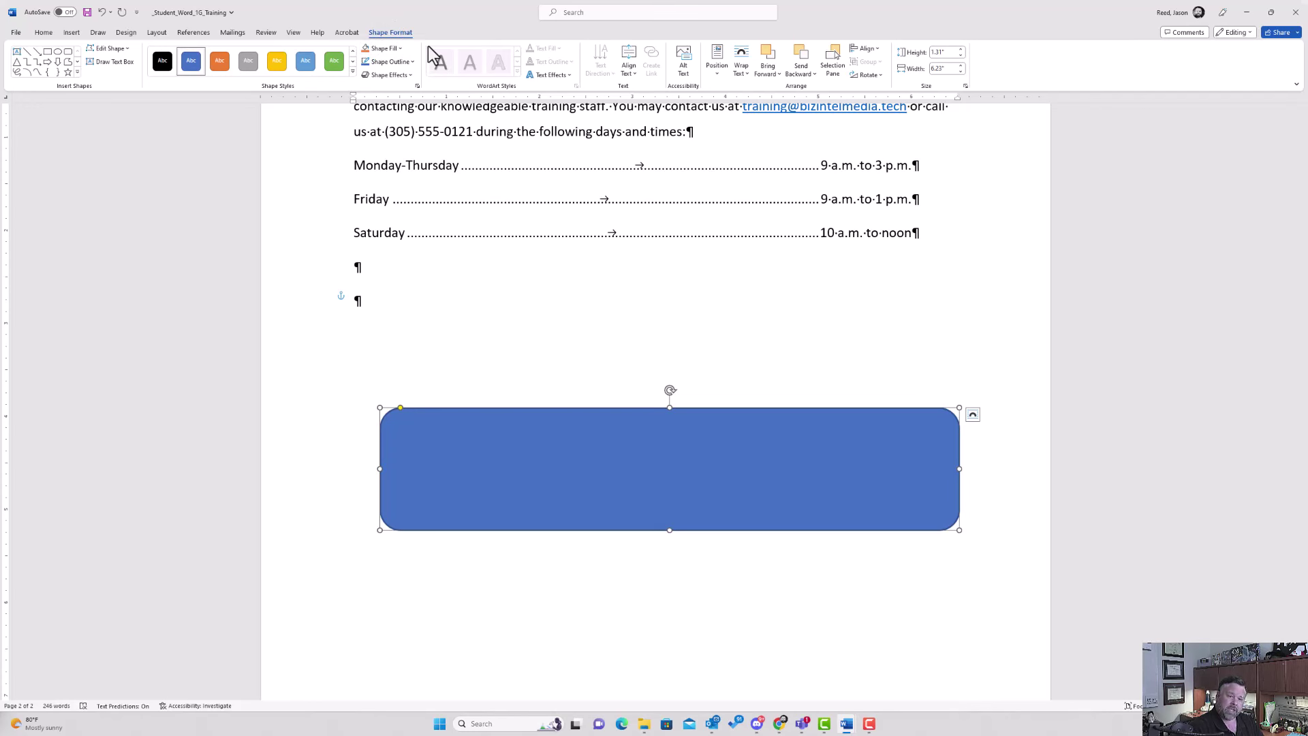
- Set the rounded rectangle's height to 1.5 inches and width to 6.5 inches, and apply the Subtle Effect - Green, Accent 6 shape style
{"action": "left_click", "coordinate": [941, 52]}
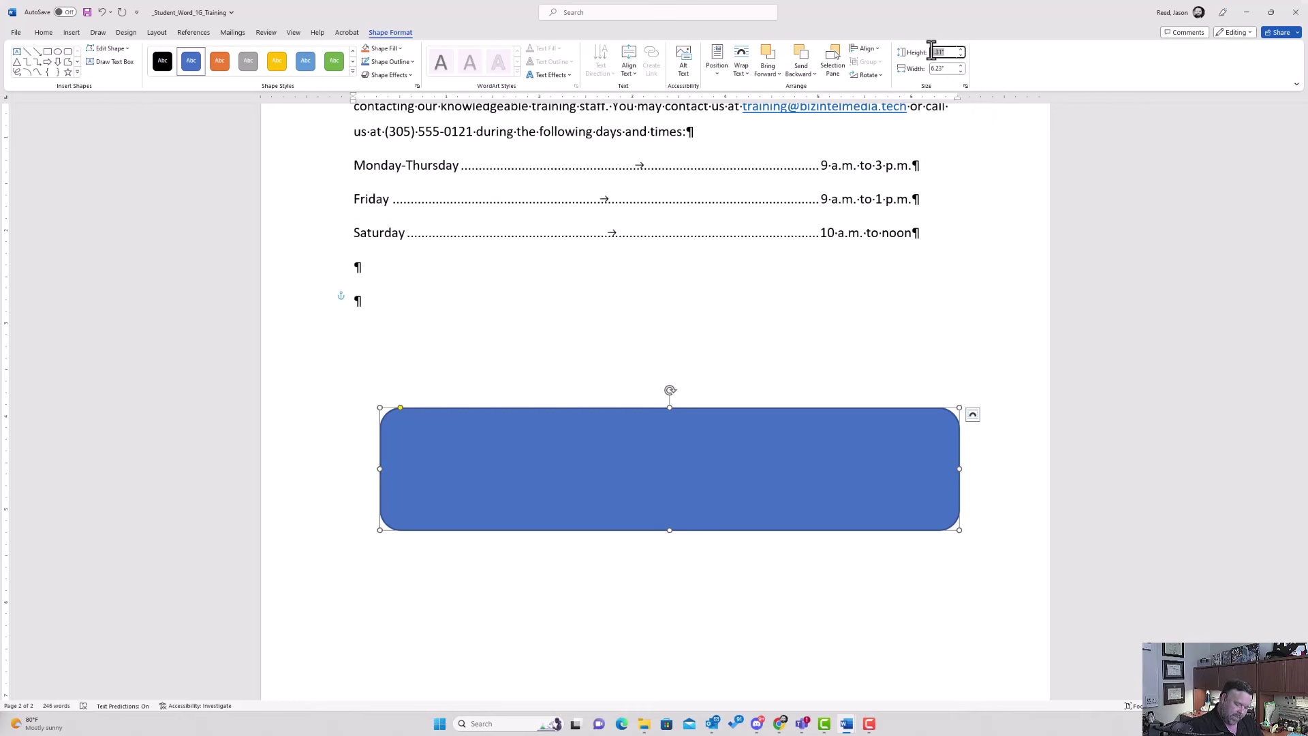
{"action": "type", "text": "1.5"}
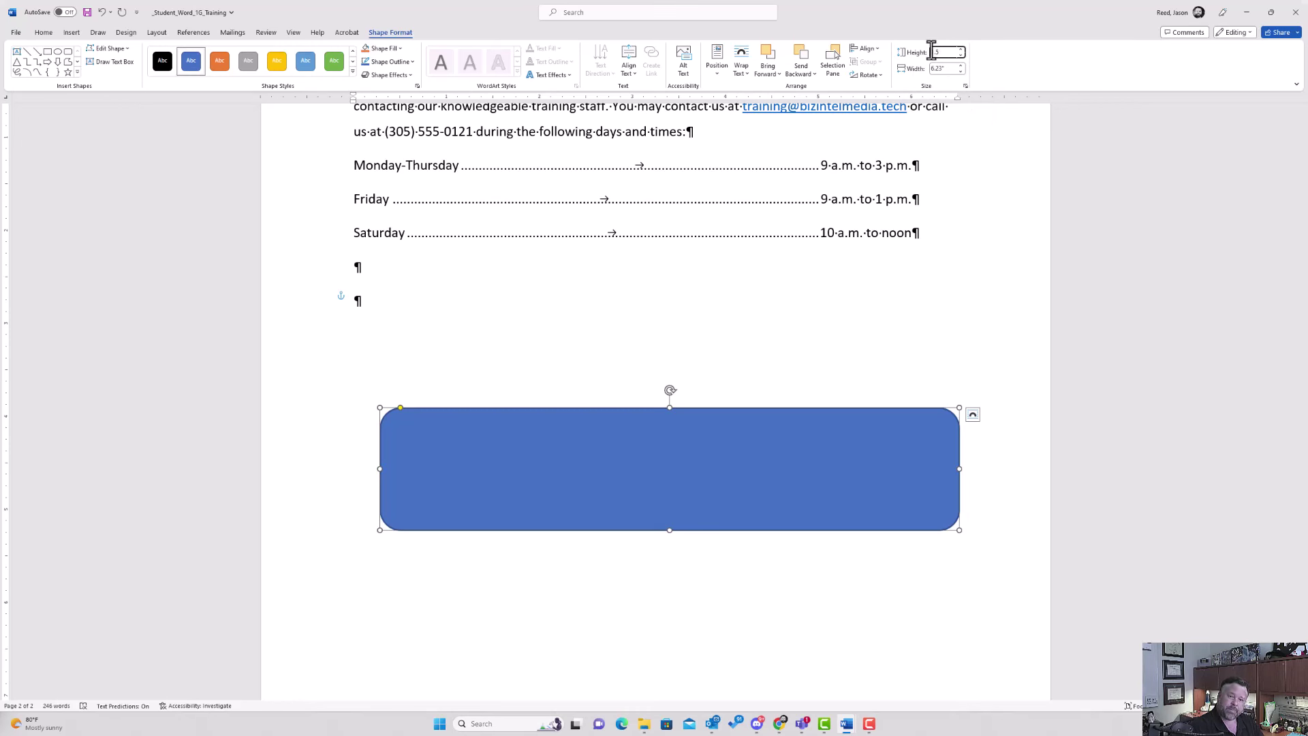
{"action": "left_click", "coordinate": [946, 69]}
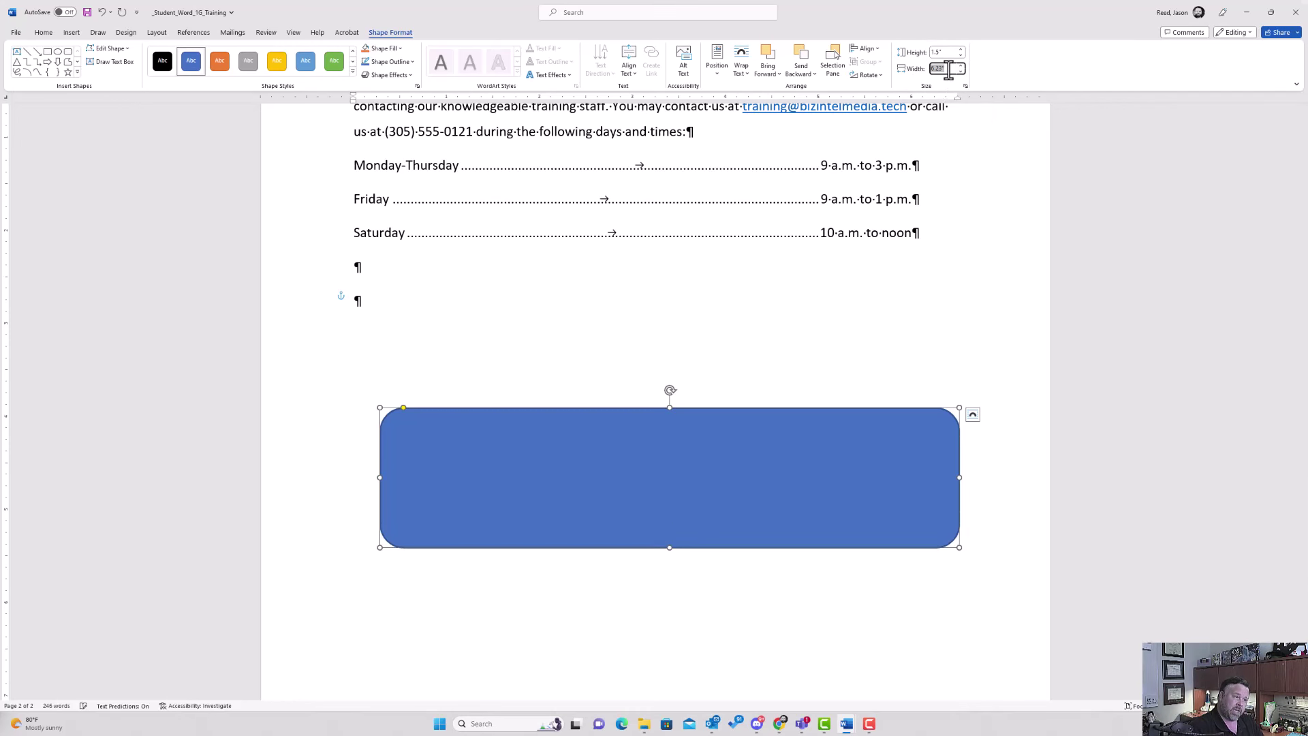
{"action": "type", "text": "6.5"}
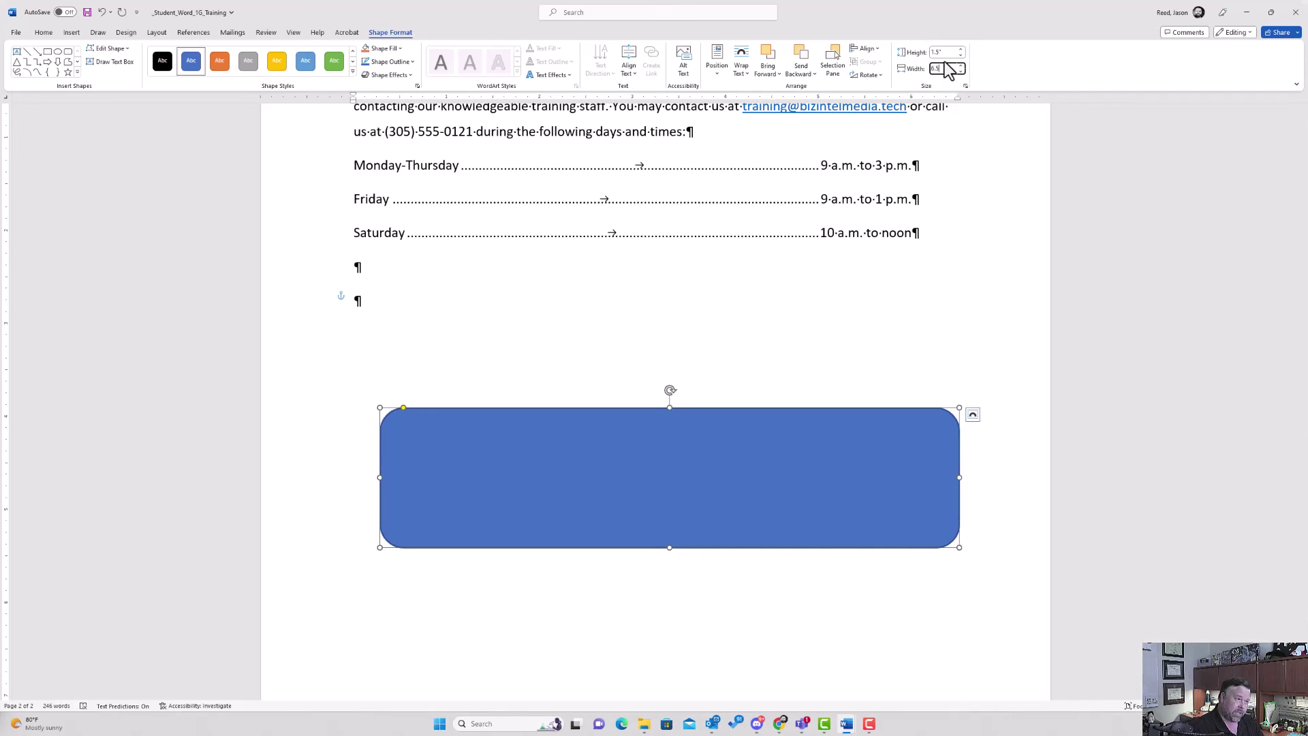
{"action": "key", "text": "Return"}
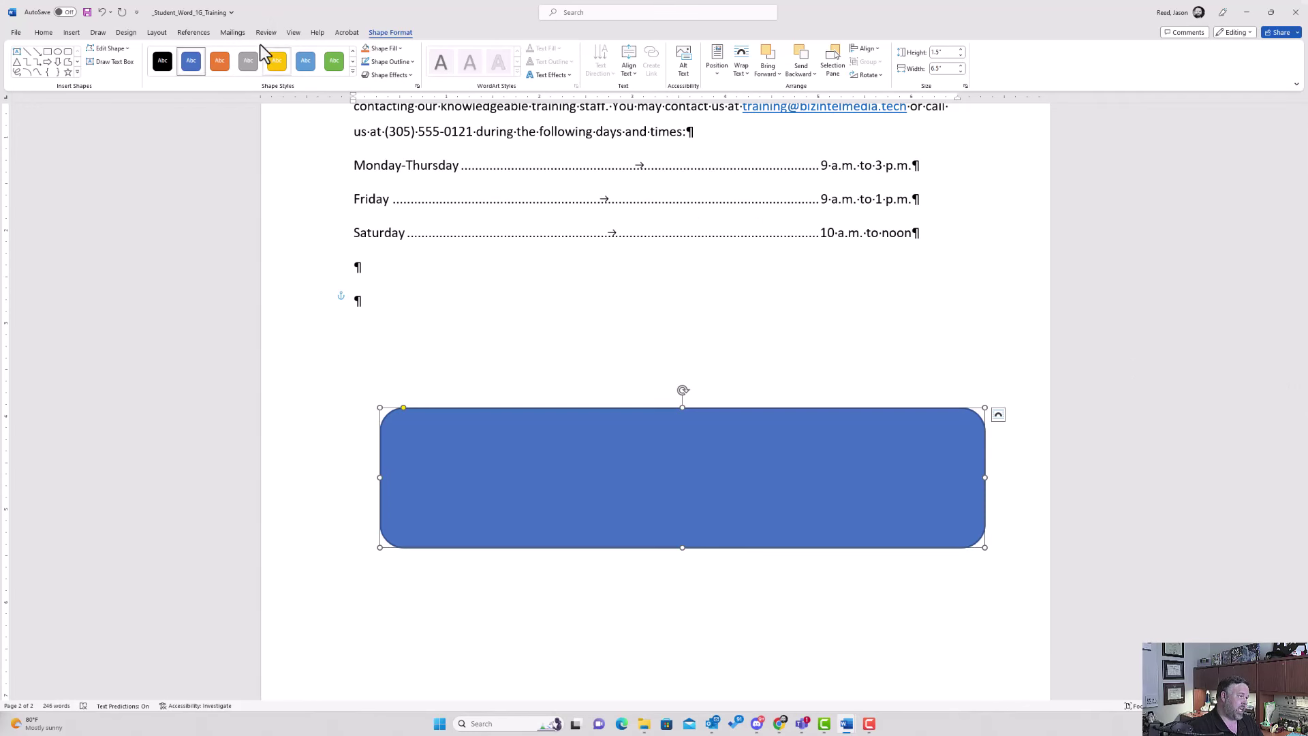
{"action": "left_click", "coordinate": [353, 72]}
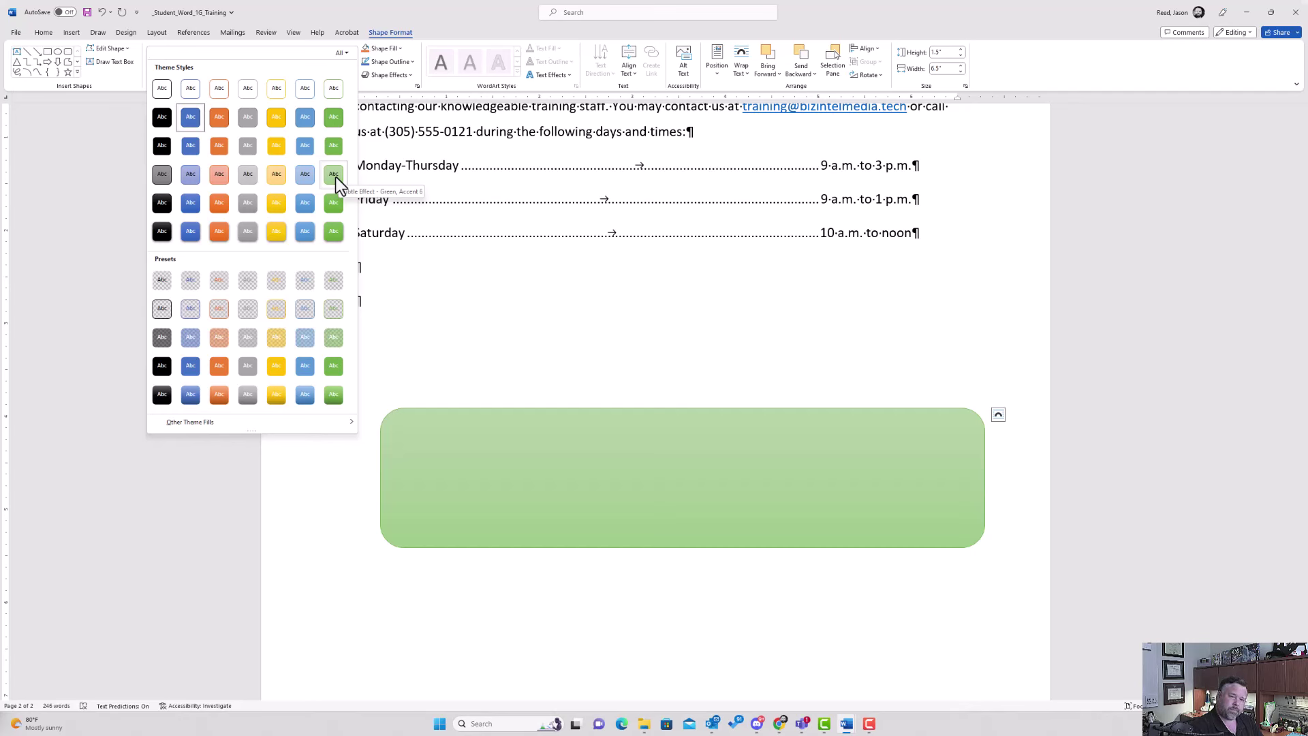
{"action": "left_click", "coordinate": [337, 178]}
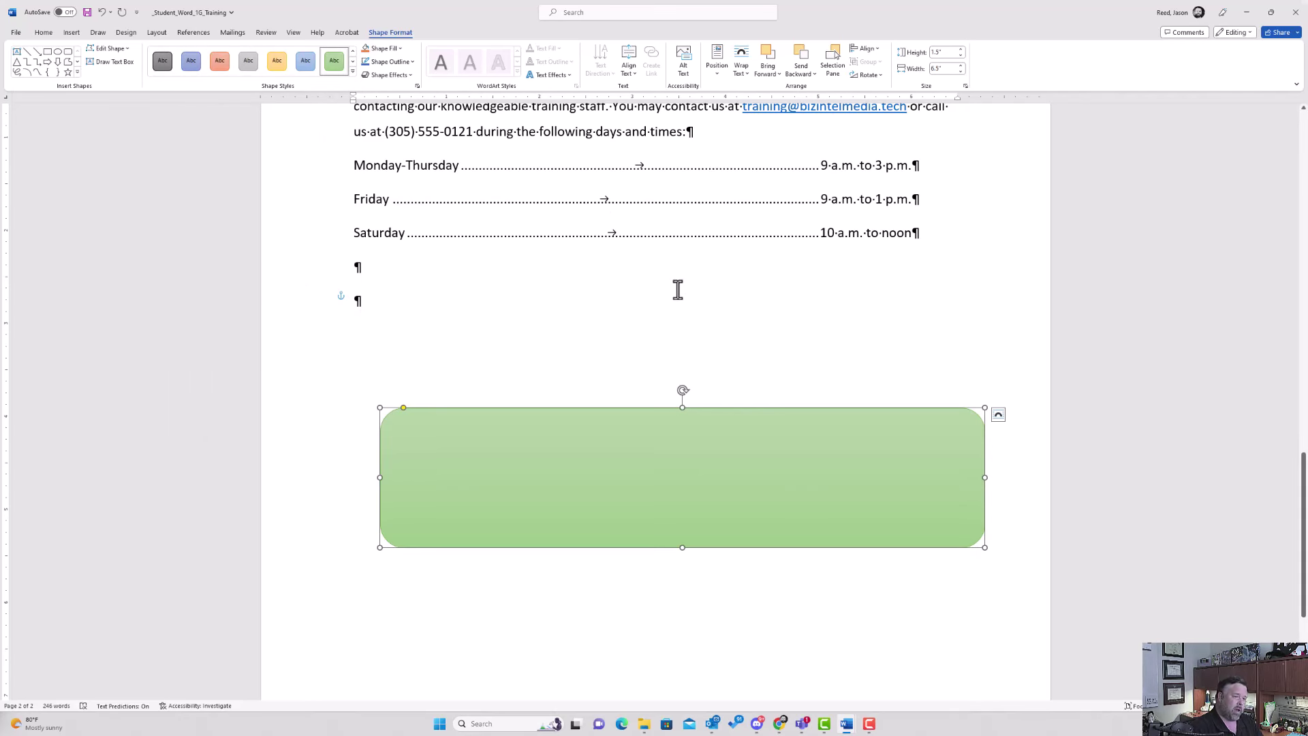
- Set the rounded rectangle's horizontal alignment to Centered relative to Margin in its advanced layout settings
{"action": "left_click", "coordinate": [999, 415]}
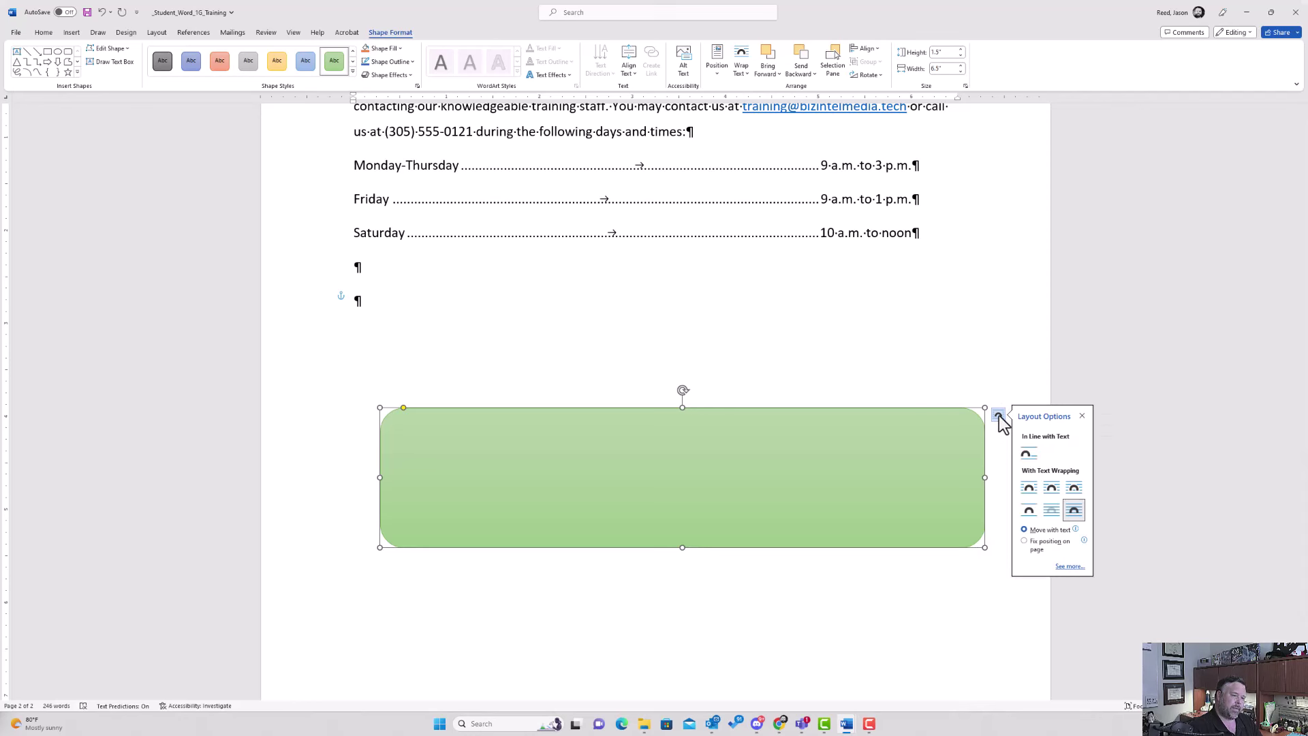
{"action": "left_click", "coordinate": [1070, 567]}
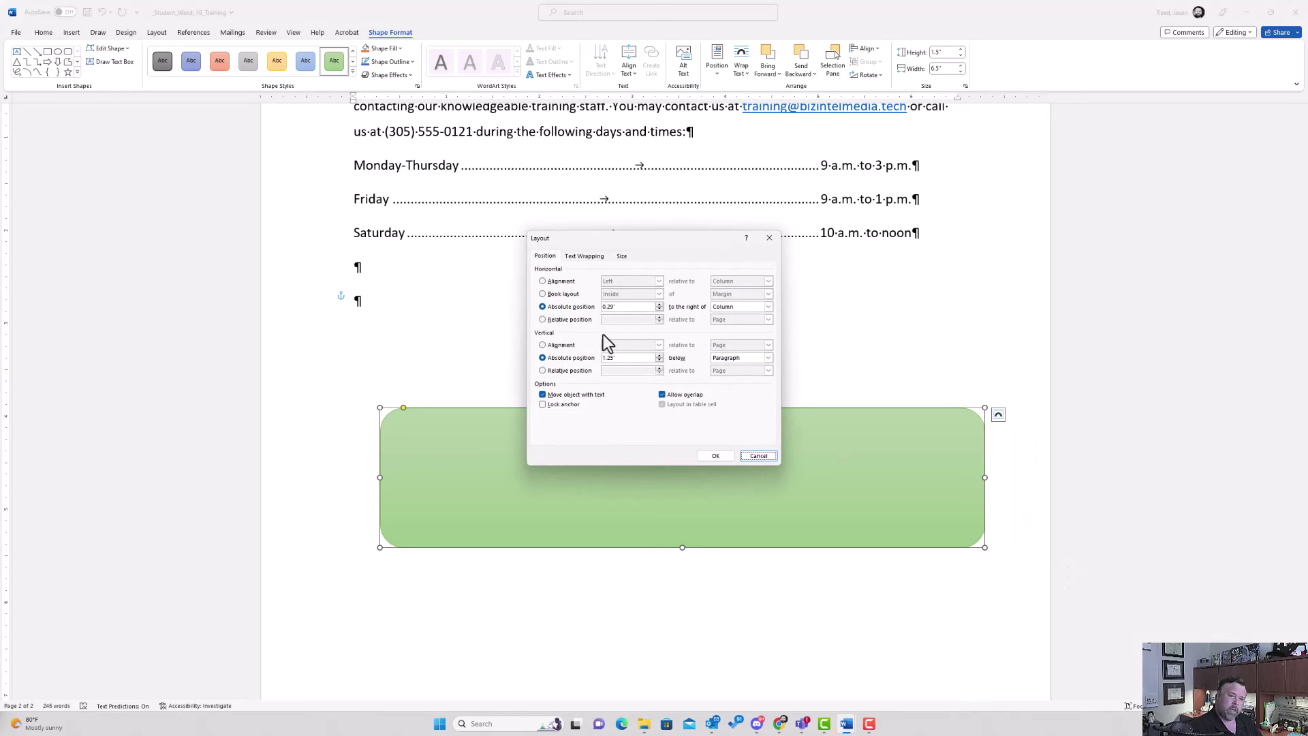
{"action": "left_click", "coordinate": [556, 281]}
{"action": "left_click", "coordinate": [659, 281]}
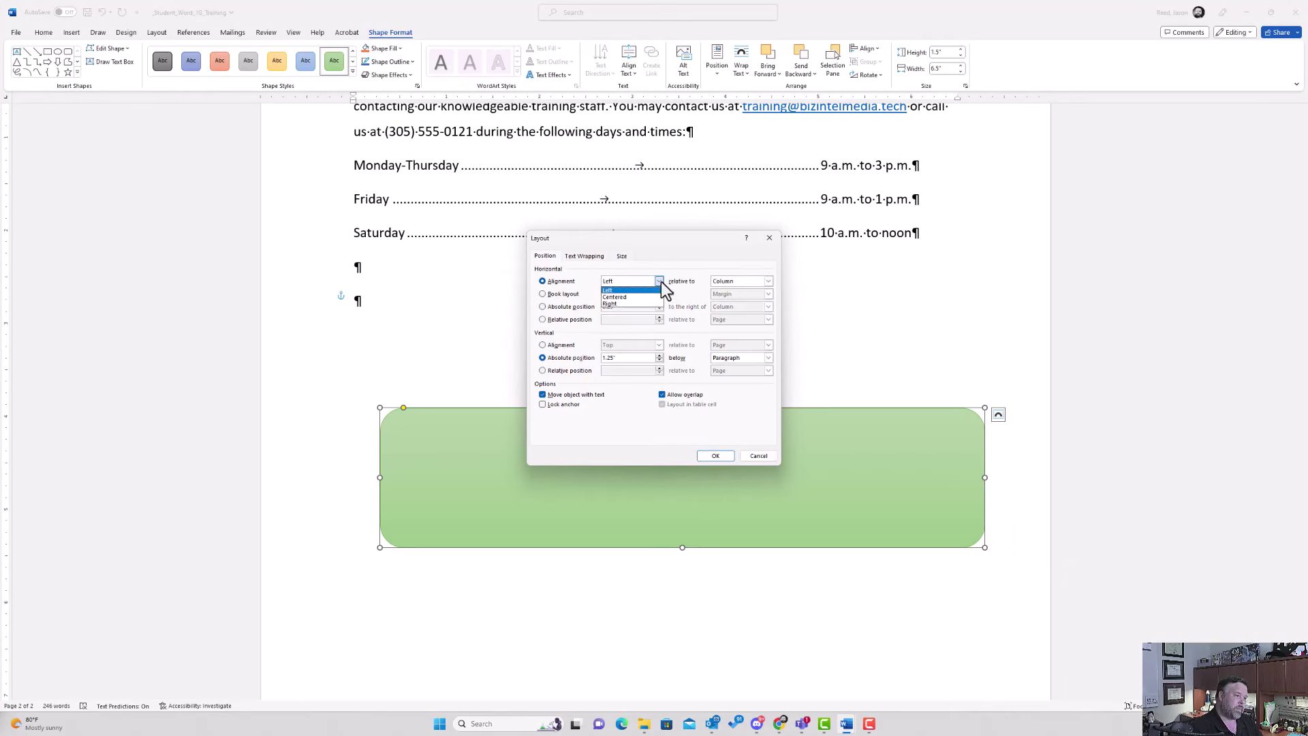
{"action": "left_click", "coordinate": [649, 300]}
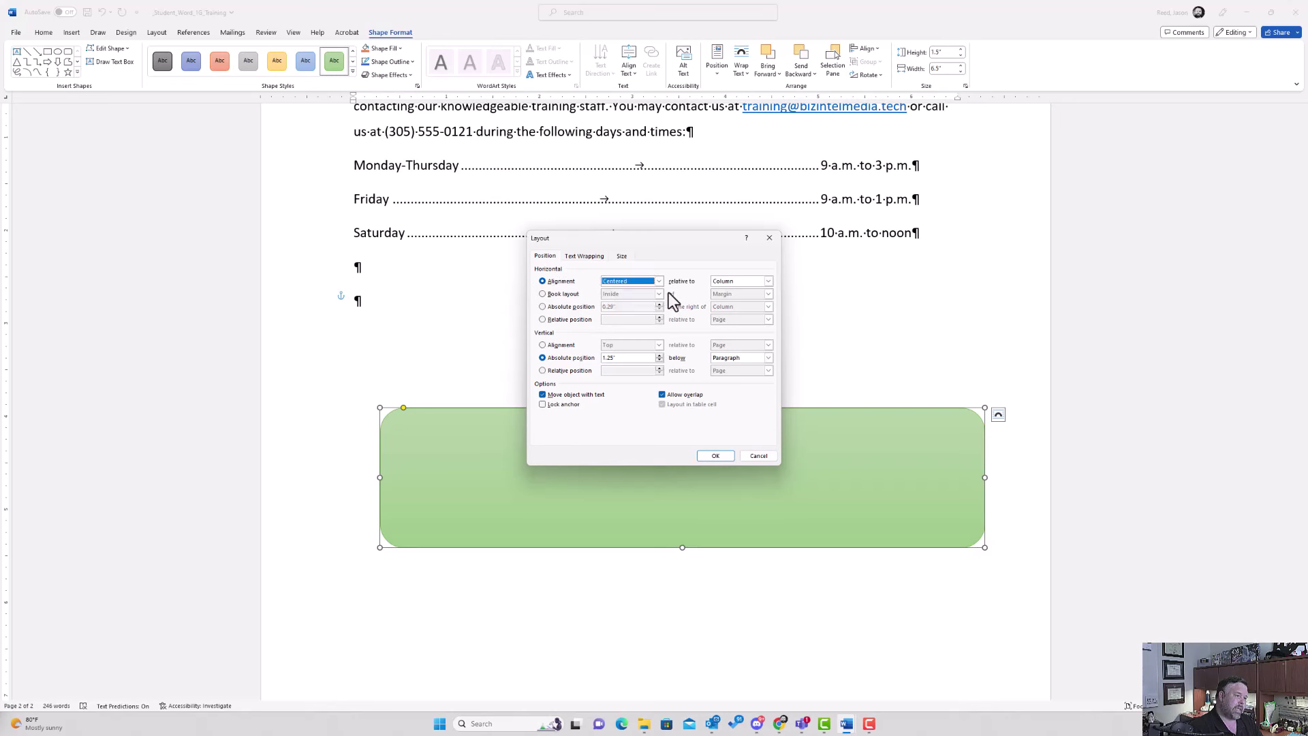
{"action": "left_click", "coordinate": [767, 281]}
{"action": "left_click", "coordinate": [733, 291]}
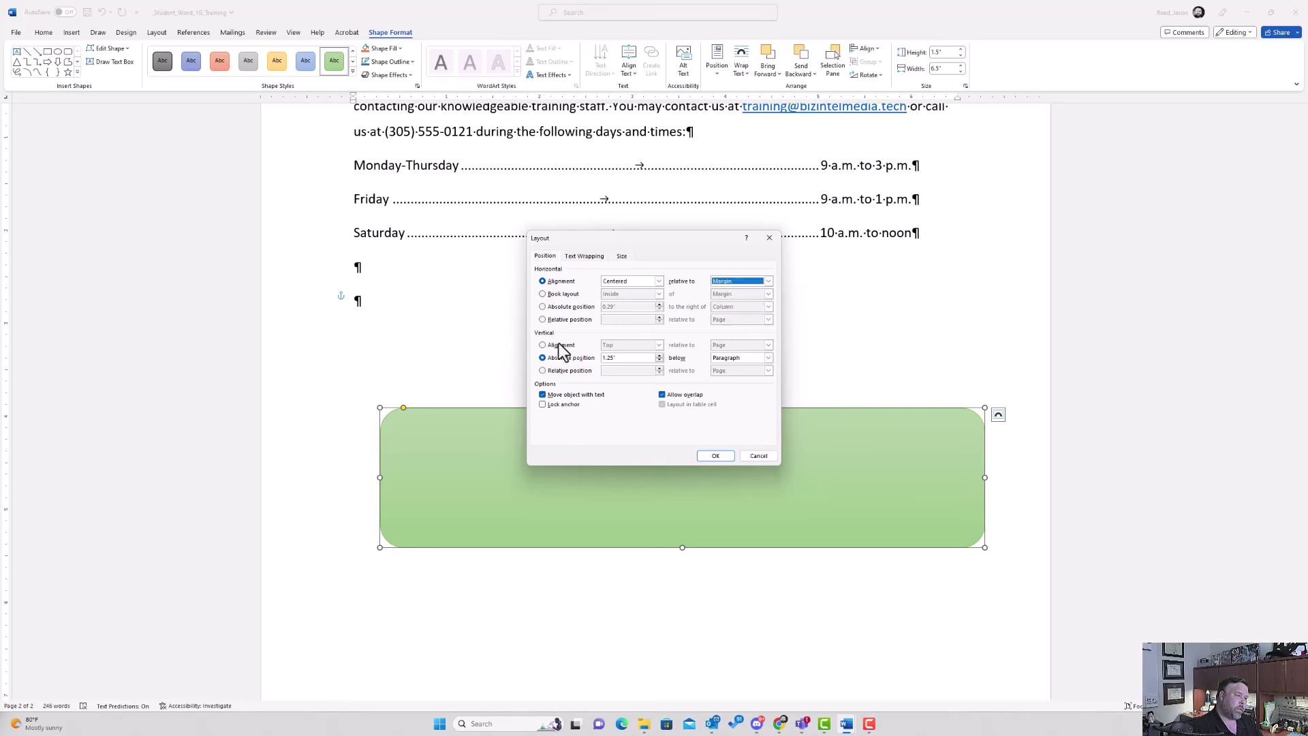
- Set the rounded rectangle's vertical alignment to Centered relative to Margin and apply the layout settings
{"action": "left_click", "coordinate": [545, 351]}
{"action": "left_click", "coordinate": [659, 345]}
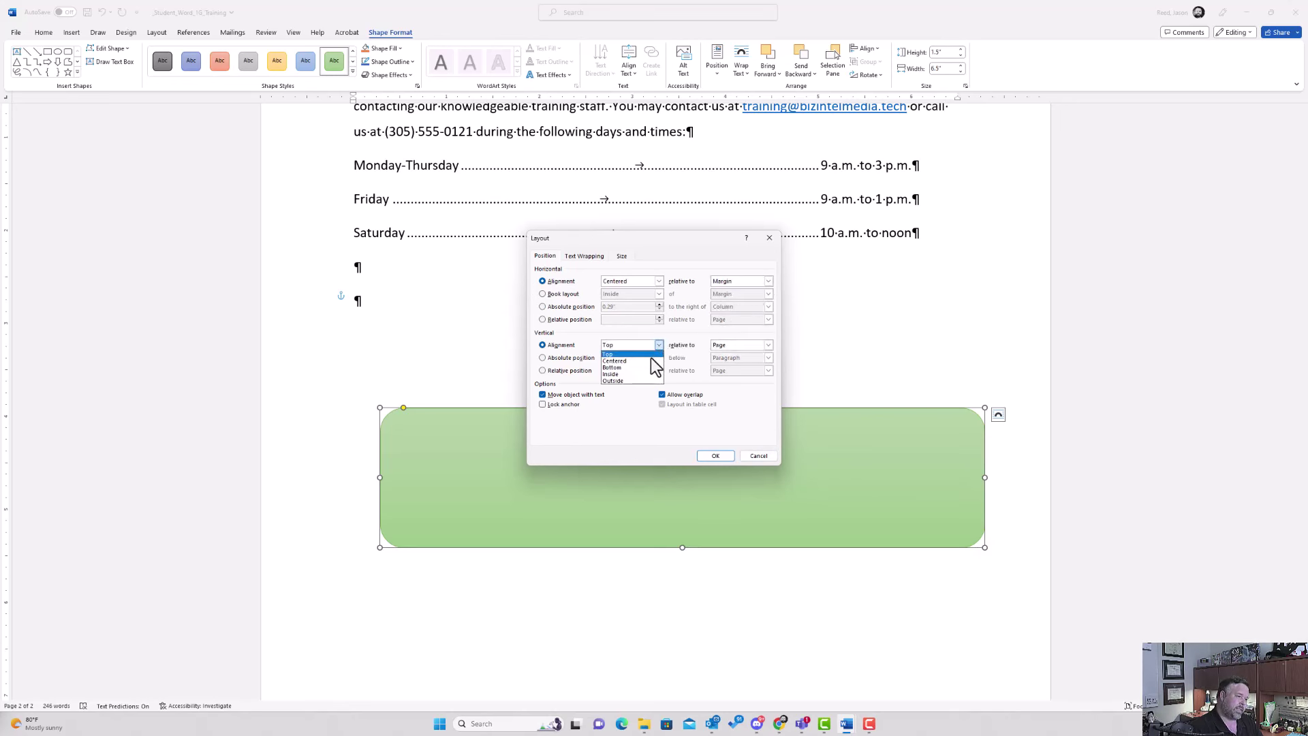
{"action": "left_click", "coordinate": [652, 359]}
{"action": "left_click", "coordinate": [767, 346]}
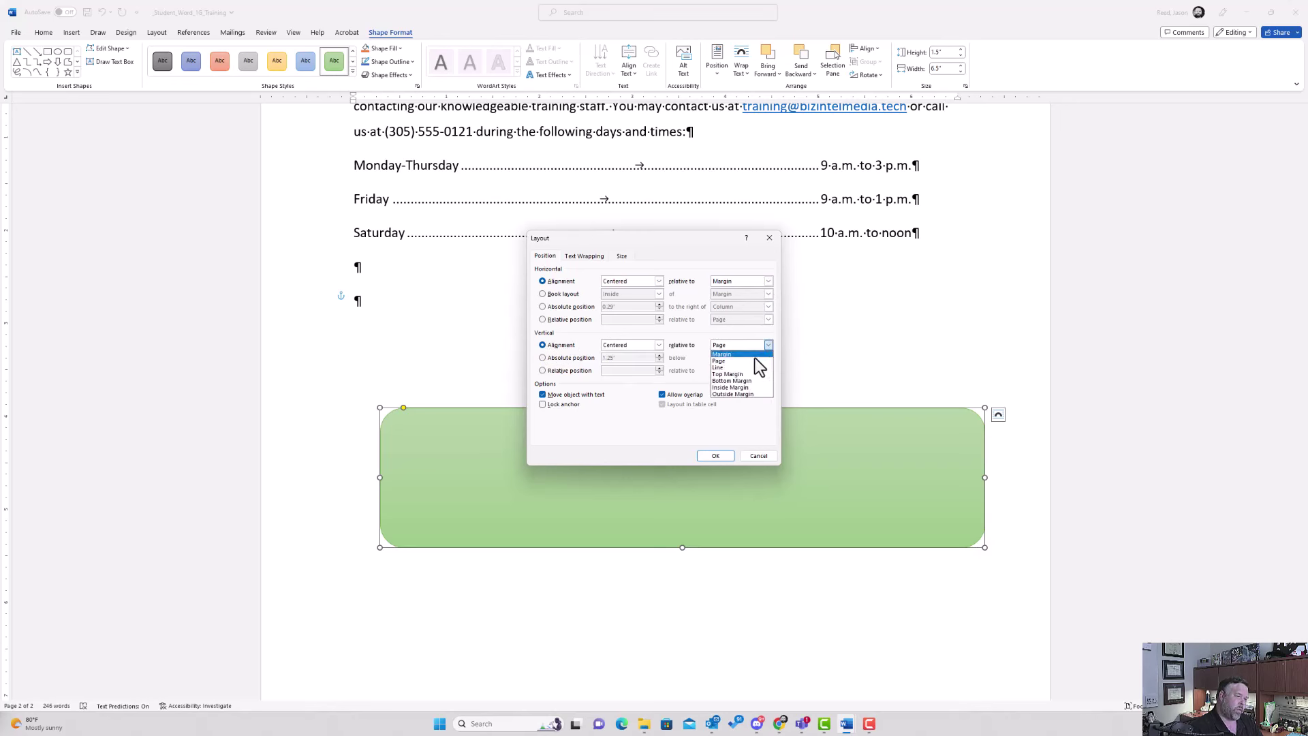
{"action": "left_click", "coordinate": [755, 357]}
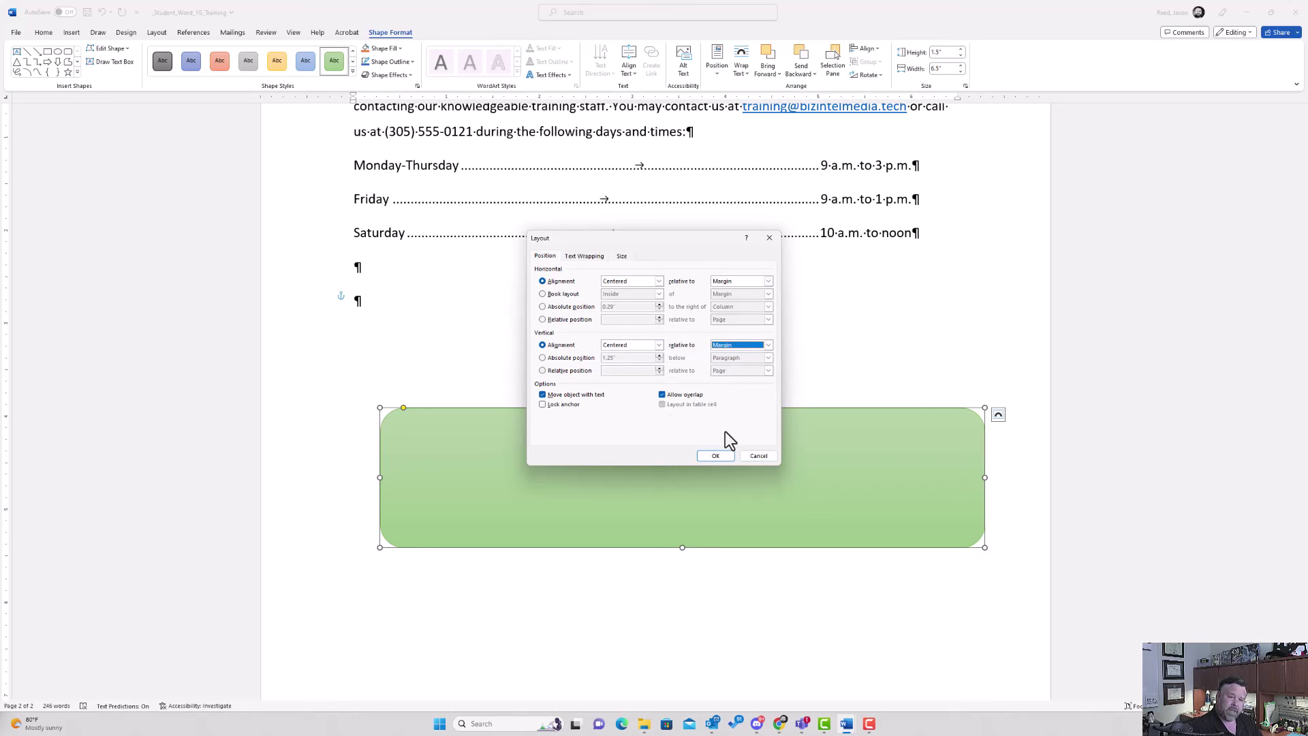
{"action": "left_click", "coordinate": [716, 456]}
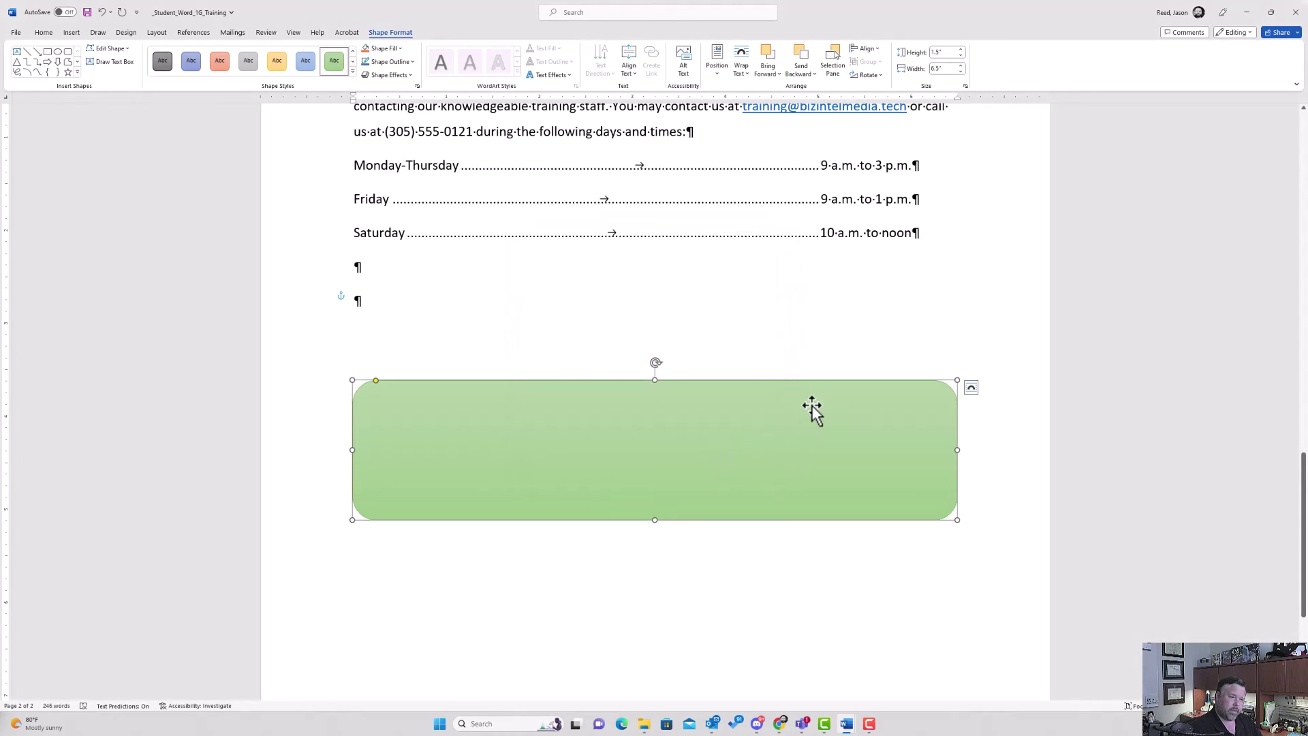
- Enter "Biz Intel Media" in the green rounded rectangle, with "Providing IT Training for Today's Business Workforce" as a second paragraph
{"action": "scroll", "coordinate": [702, 387], "scroll_direction": "down", "scroll_amount": 3}
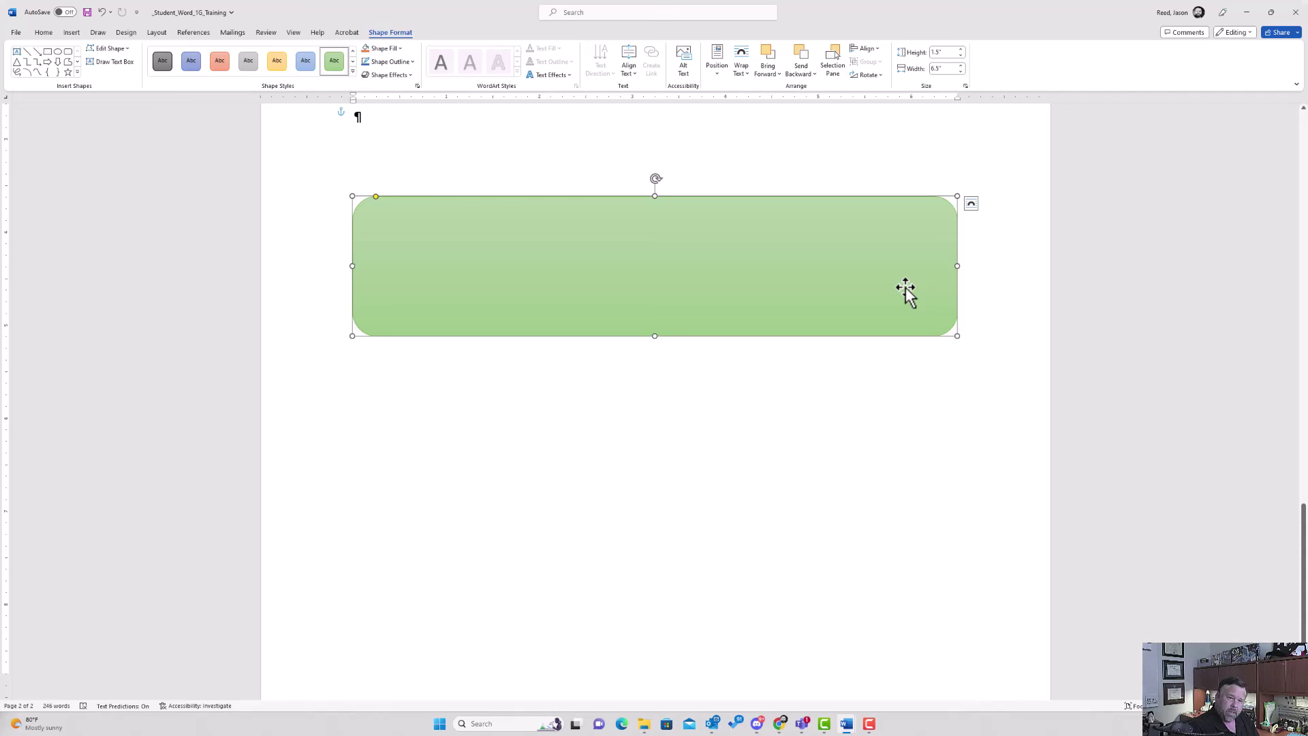
{"action": "type", "text": "Bi"}
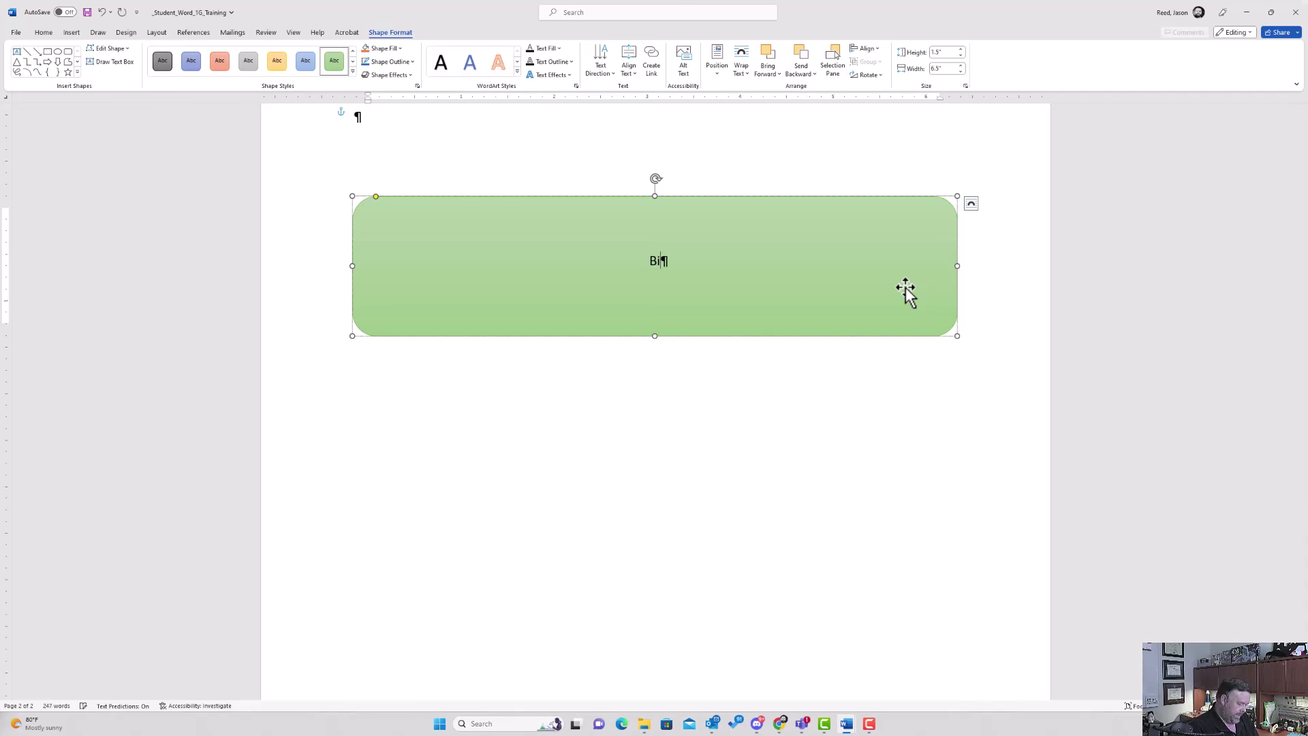
{"action": "type", "text": "z Int"}
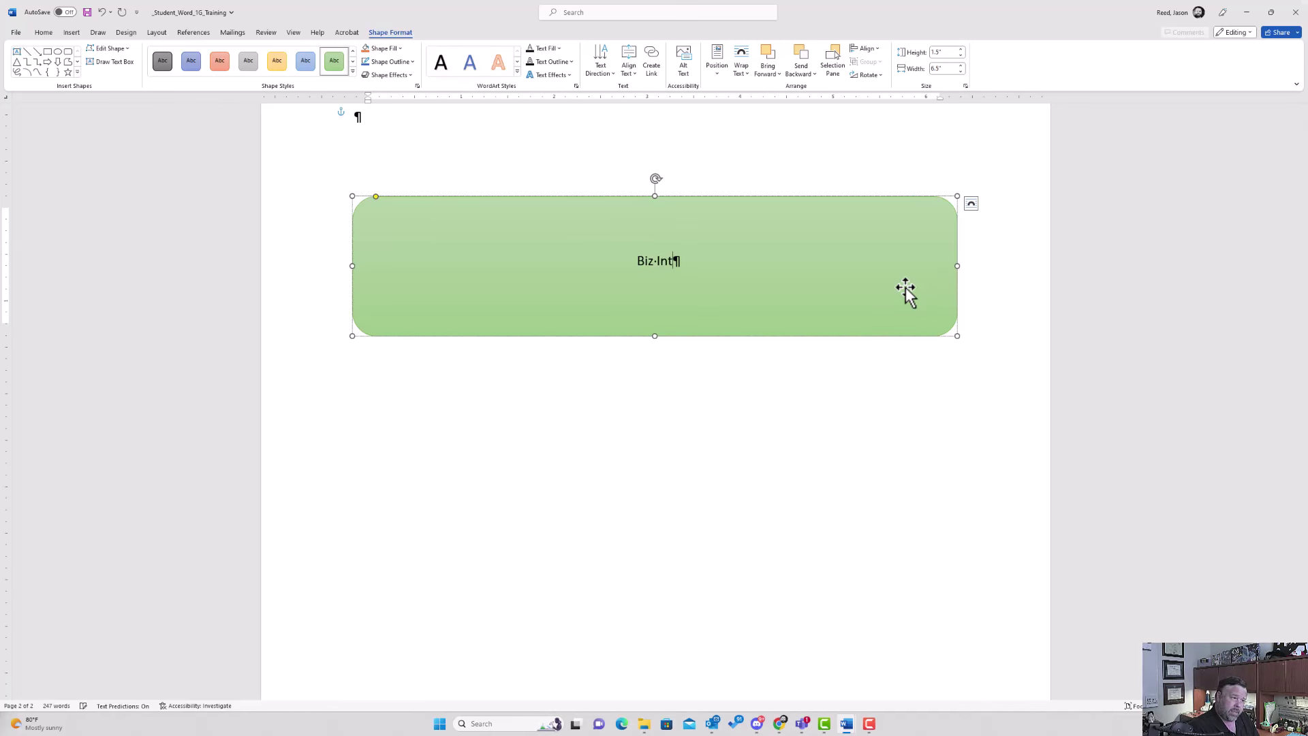
{"action": "type", "text": "el Media"}
{"action": "key", "text": "Return"}
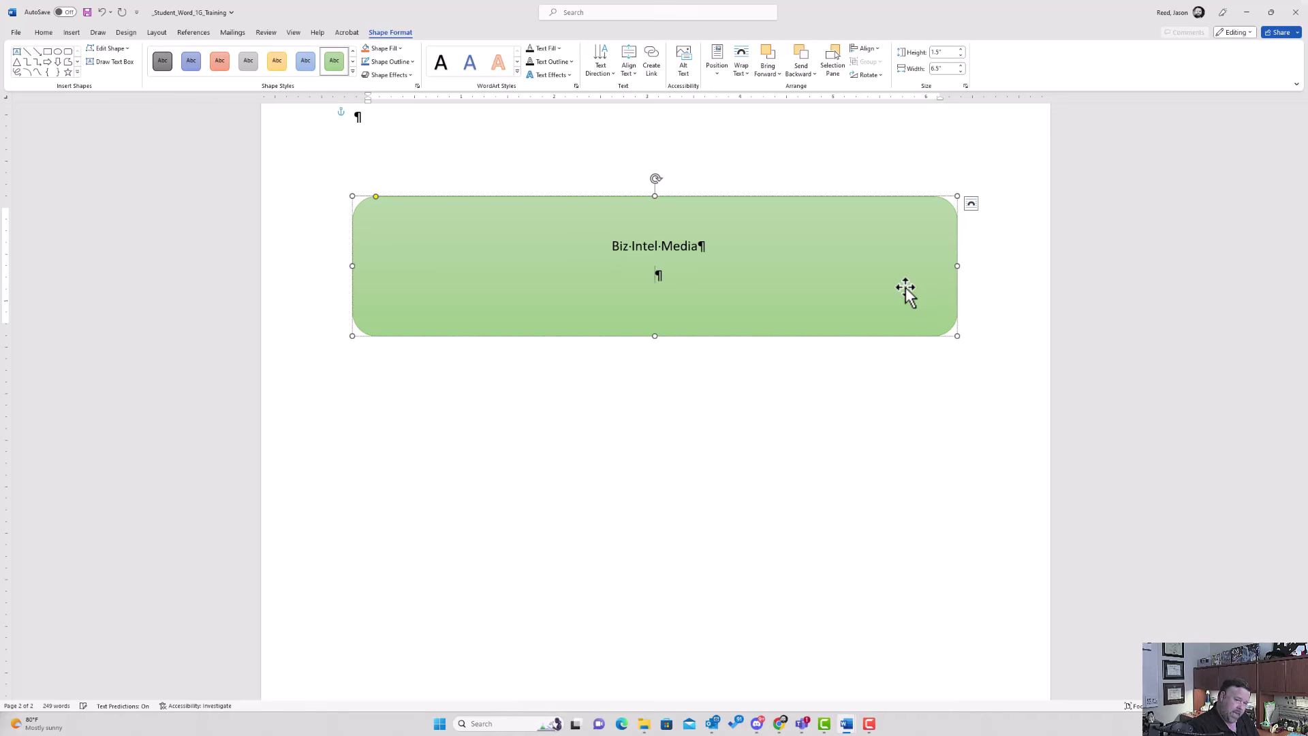
{"action": "type", "text": "Provi"}
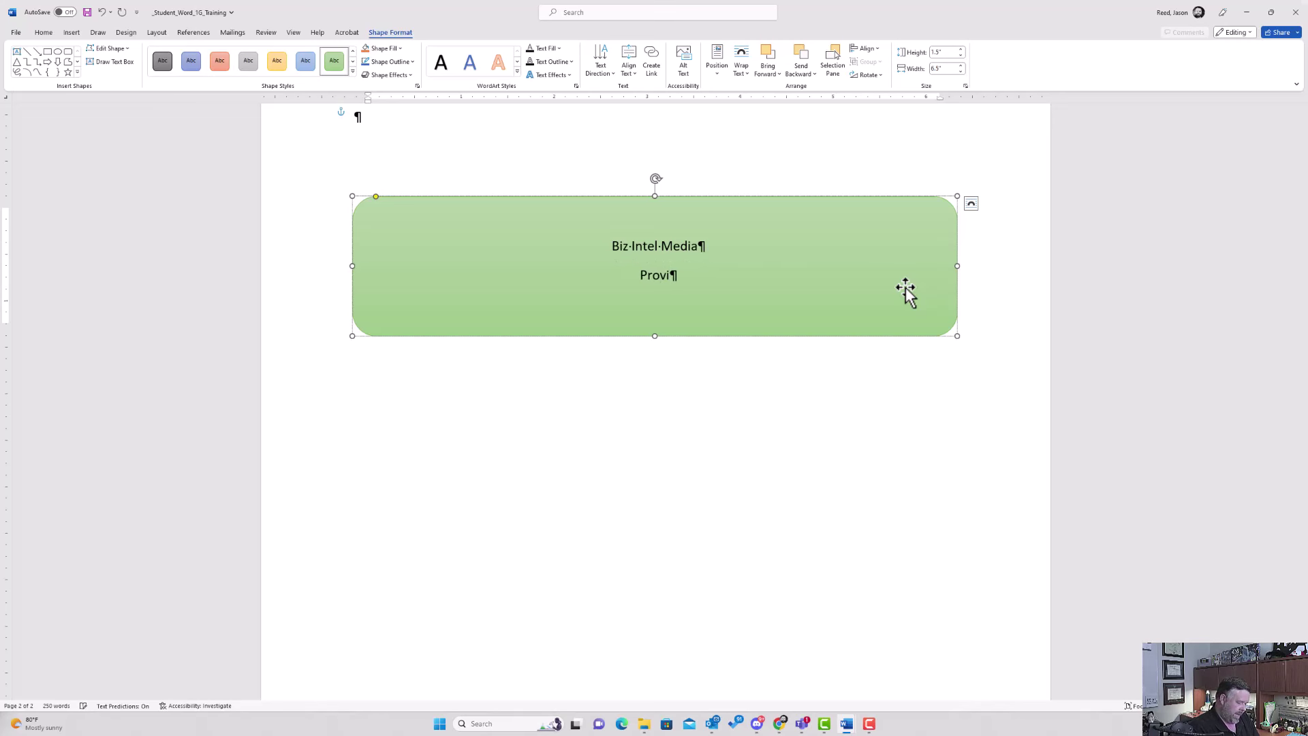
{"action": "type", "text": "ding IT Trainin"}
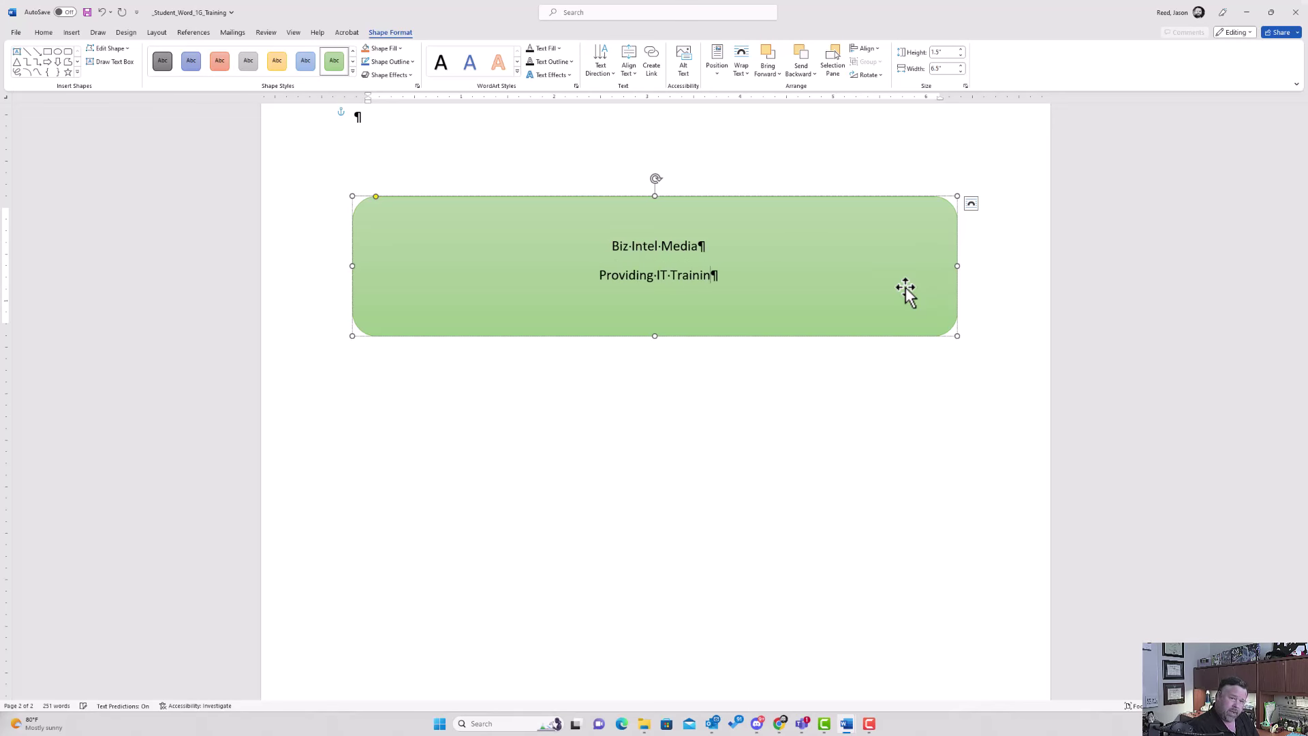
{"action": "type", "text": "g for Today"}
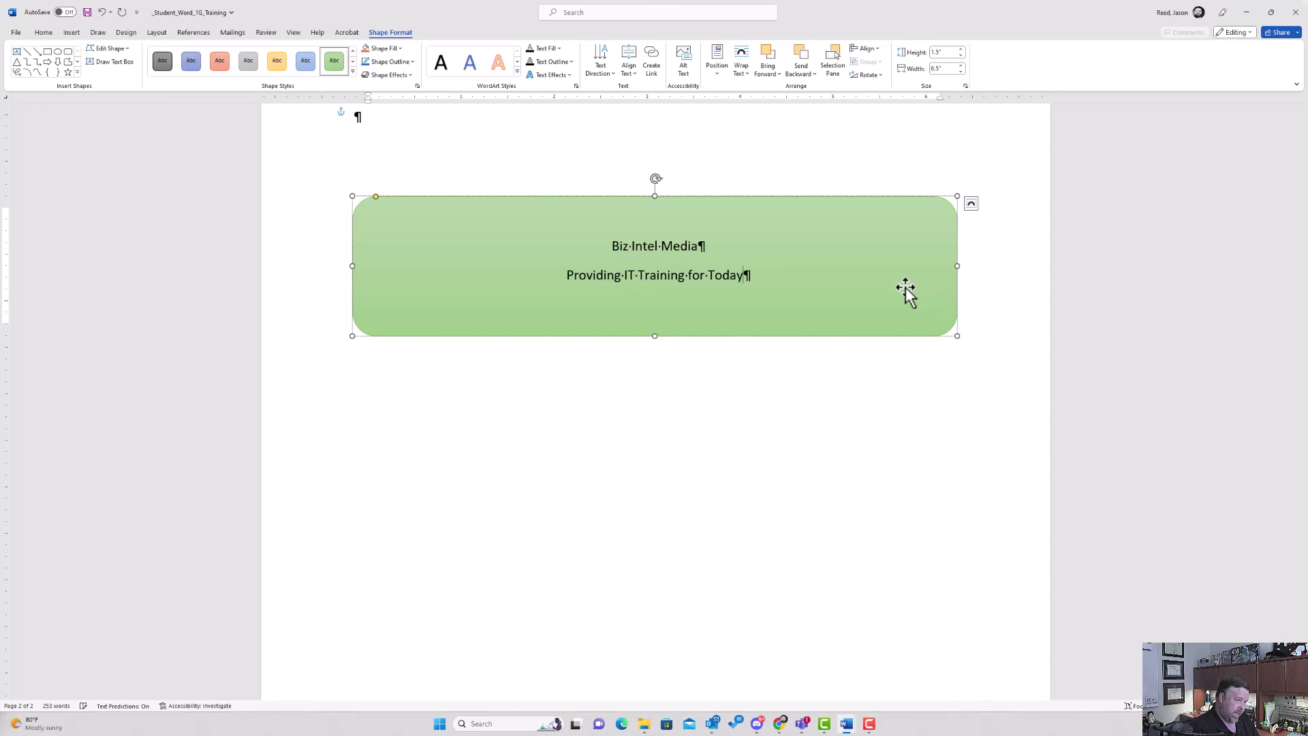
{"action": "type", "text": "'s "}
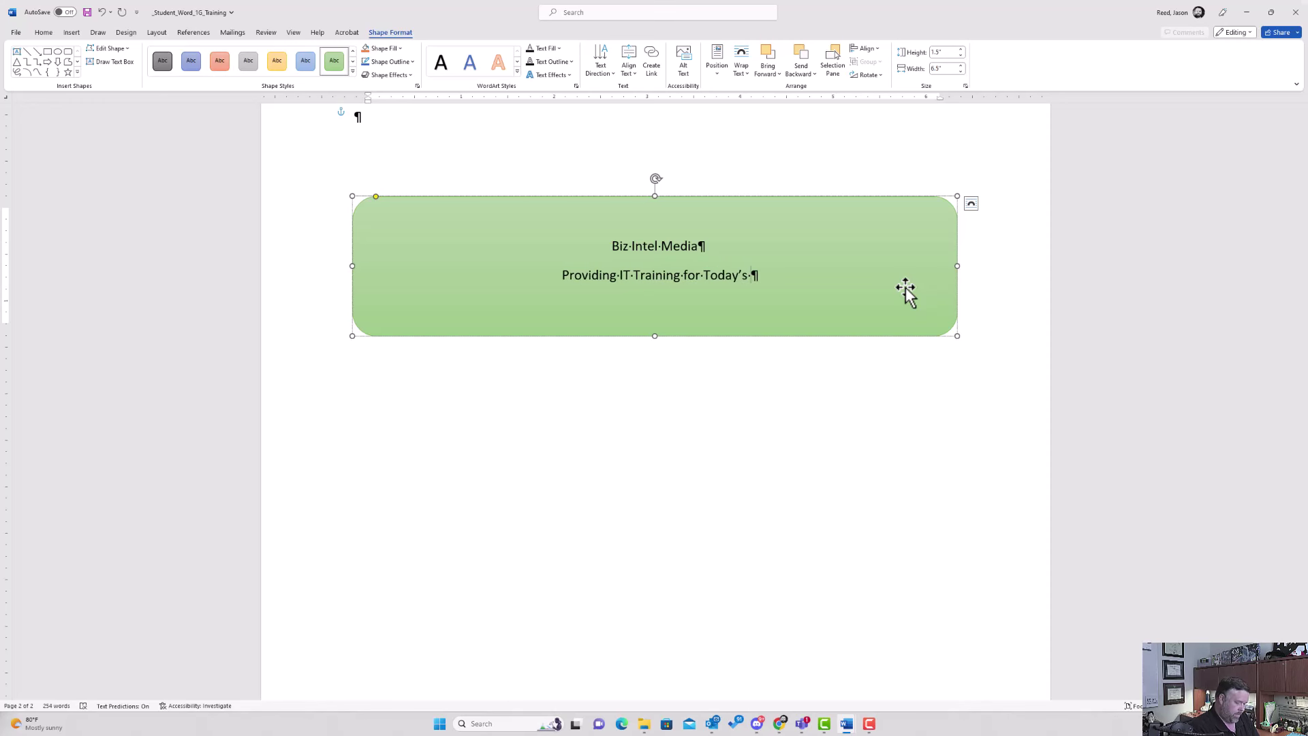
{"action": "type", "text": "Business "}
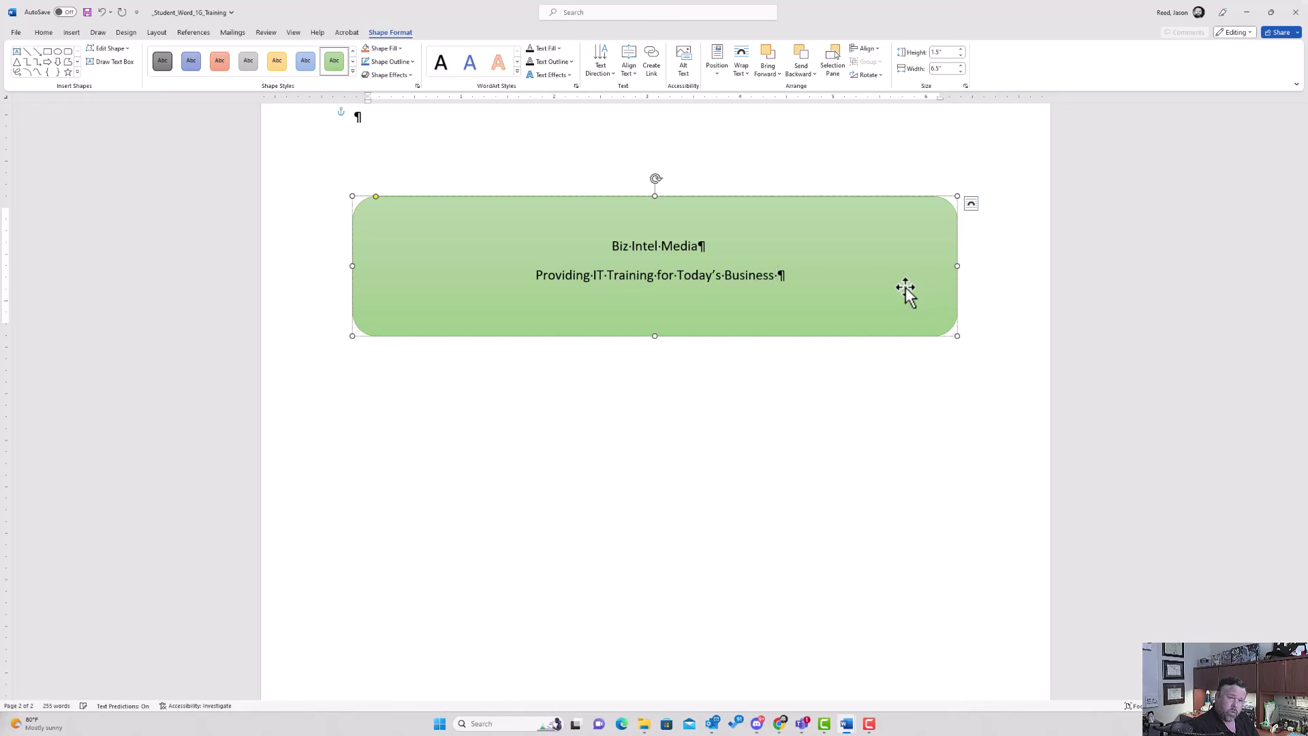
{"action": "type", "text": "Work"}
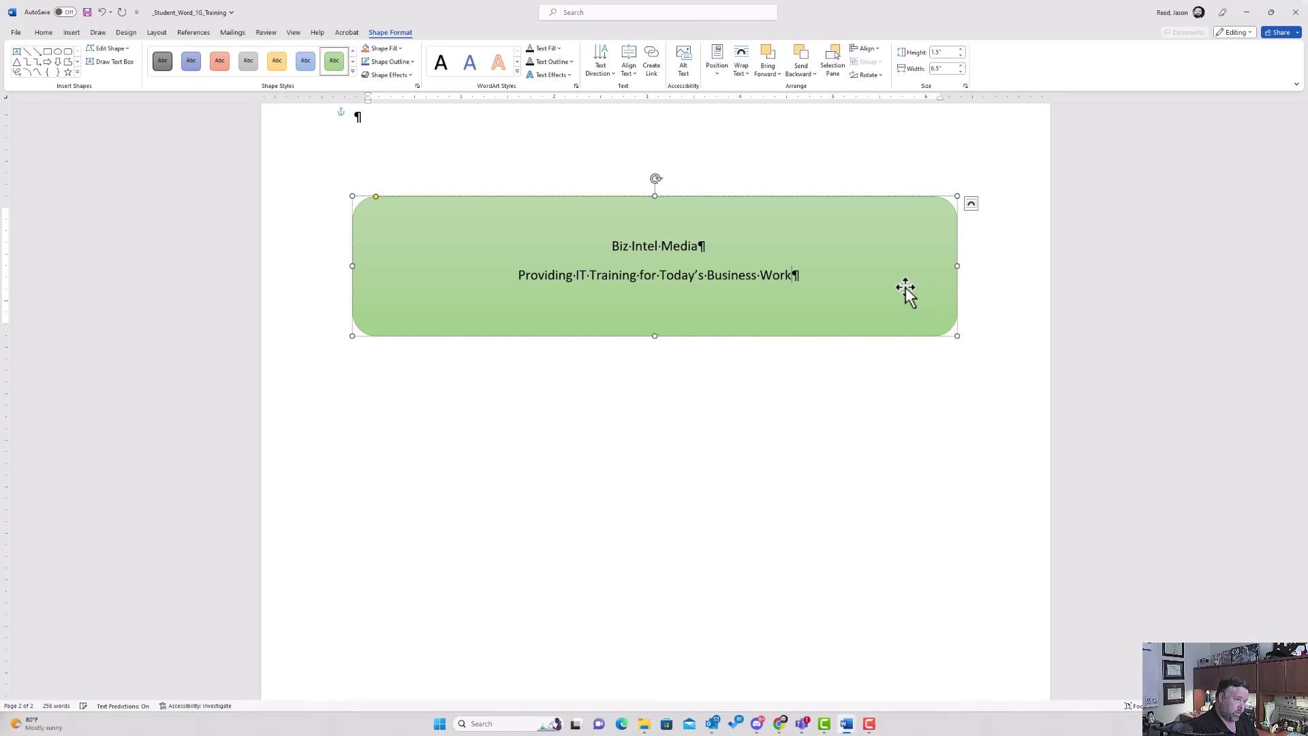
{"action": "type", "text": "force"}
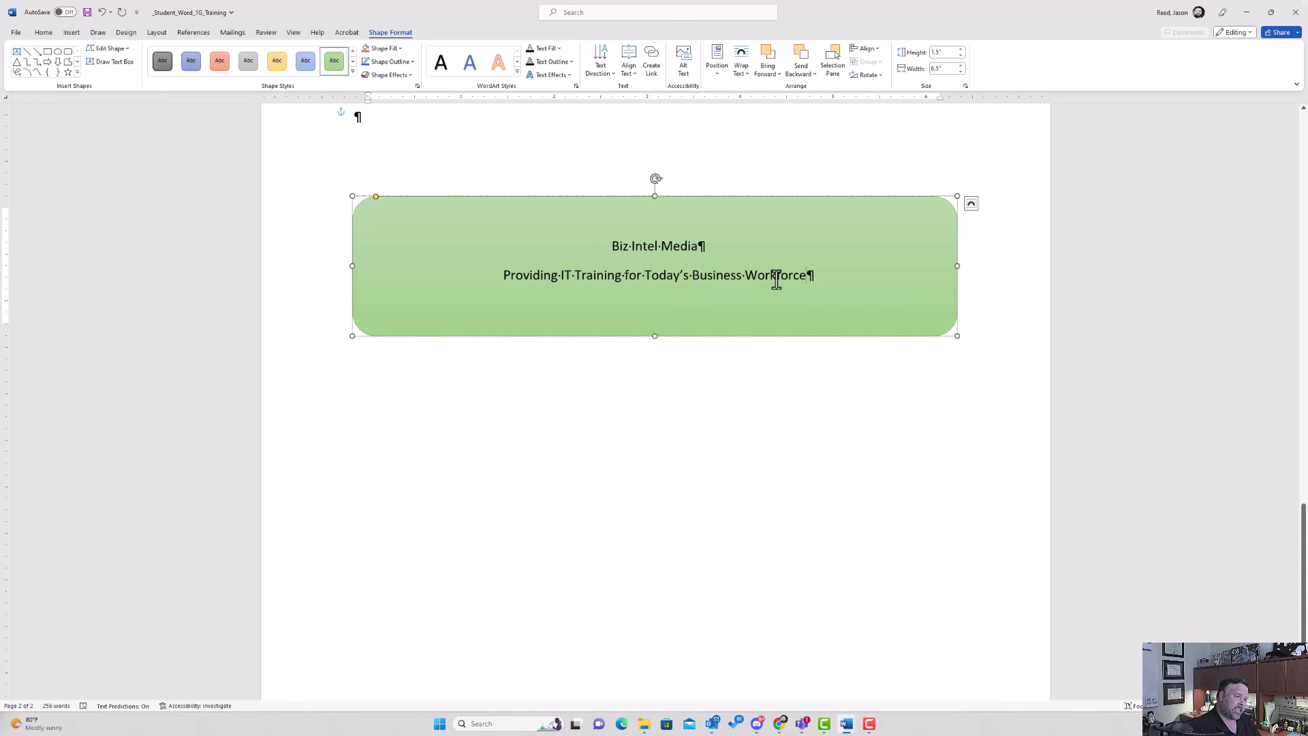
- Format both lines of text in the rounded rectangle as 20-point bold
{"action": "left_click_drag", "start_coordinate": [777, 278], "coordinate": [590, 257]}
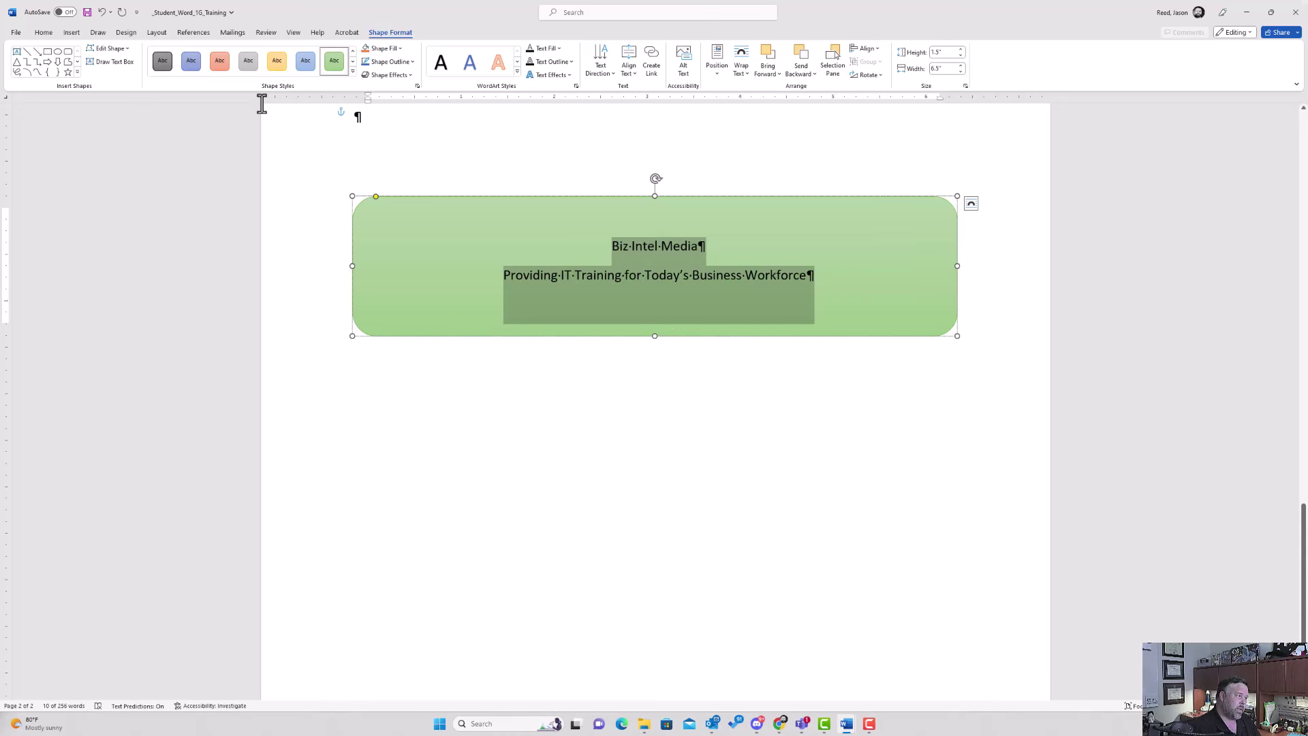
{"action": "left_click", "coordinate": [43, 34]}
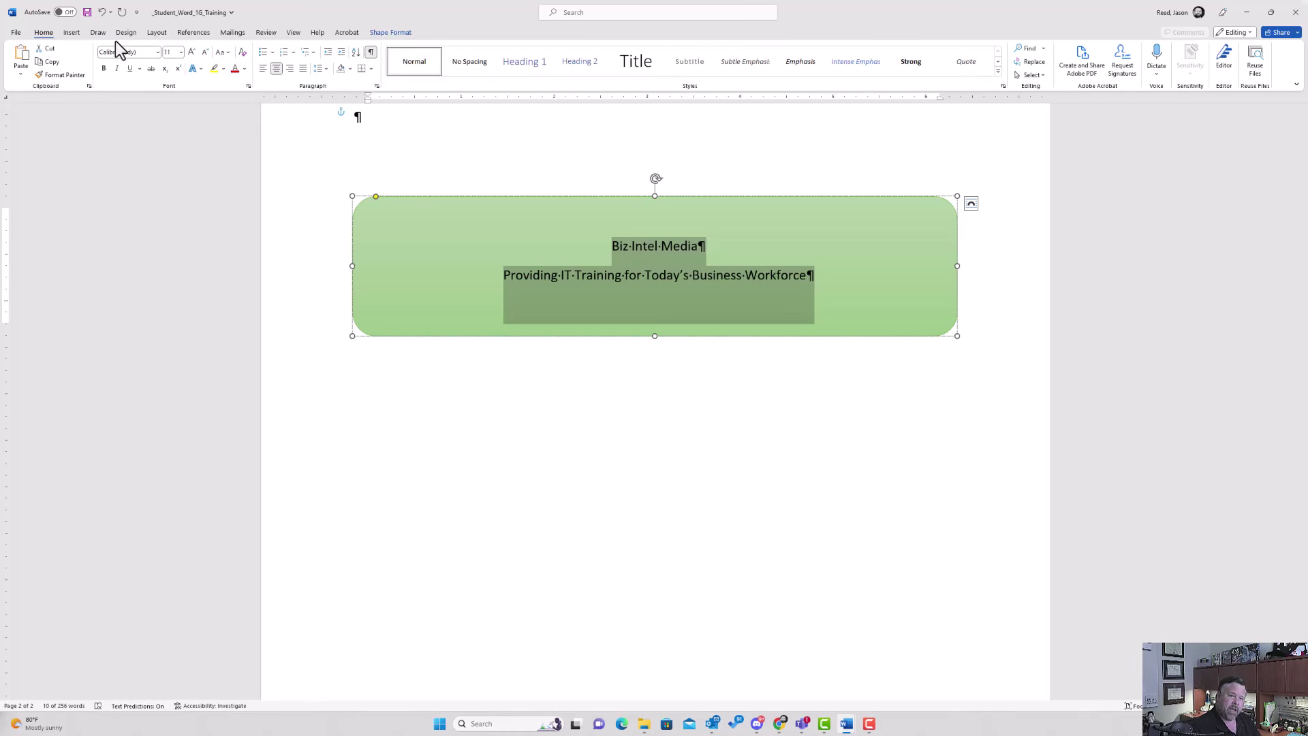
{"action": "left_click", "coordinate": [181, 53]}
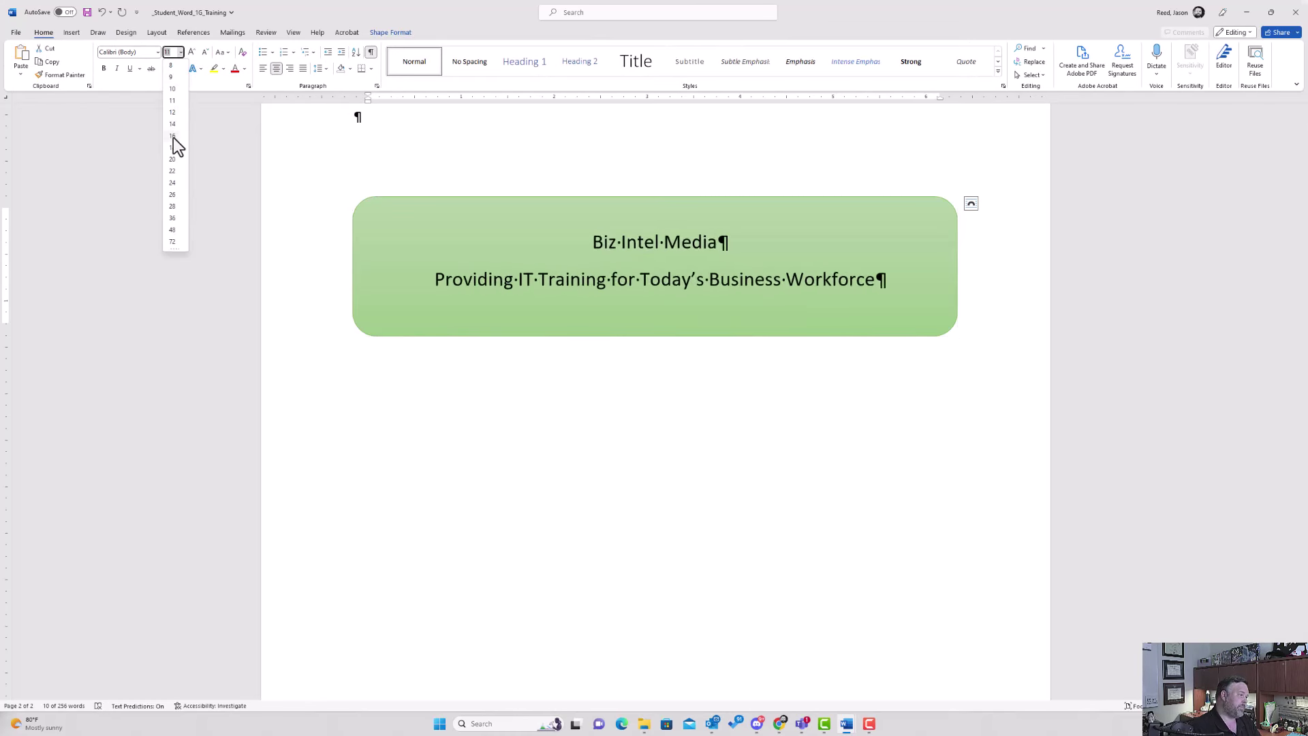
{"action": "left_click", "coordinate": [172, 161]}
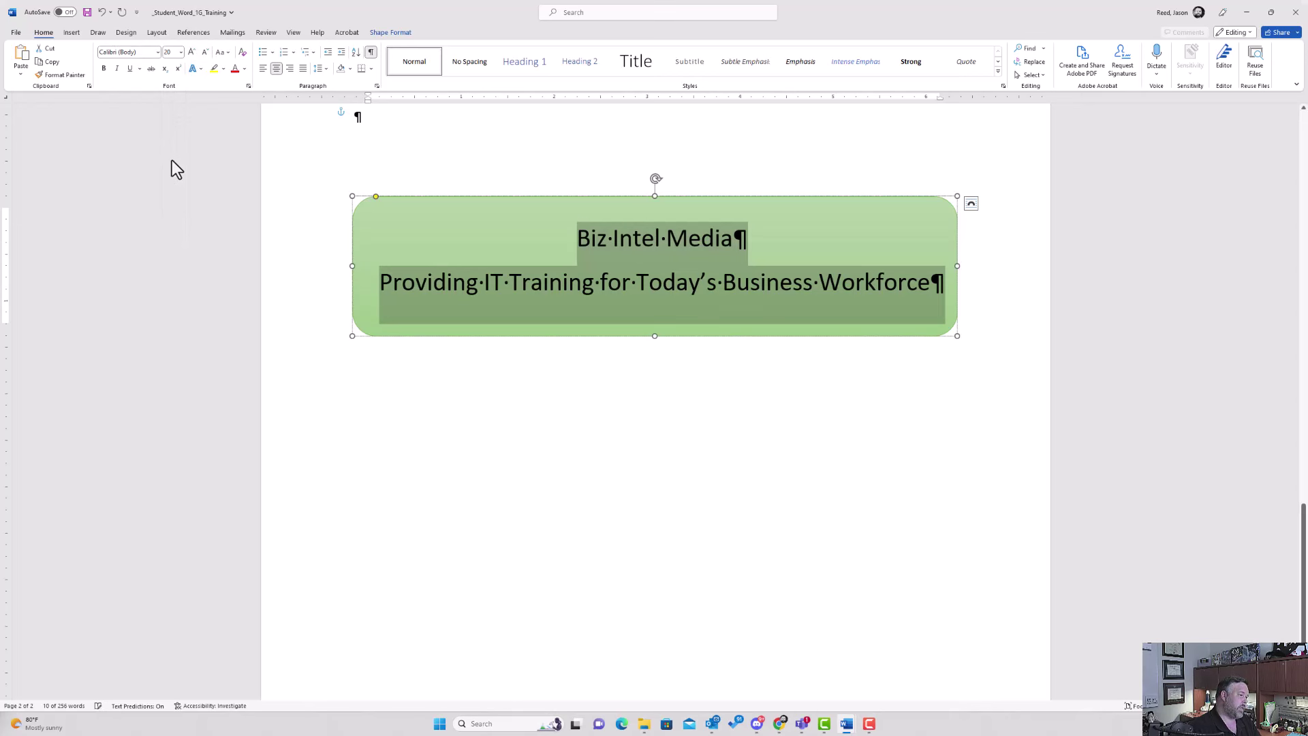
{"action": "left_click", "coordinate": [104, 69]}
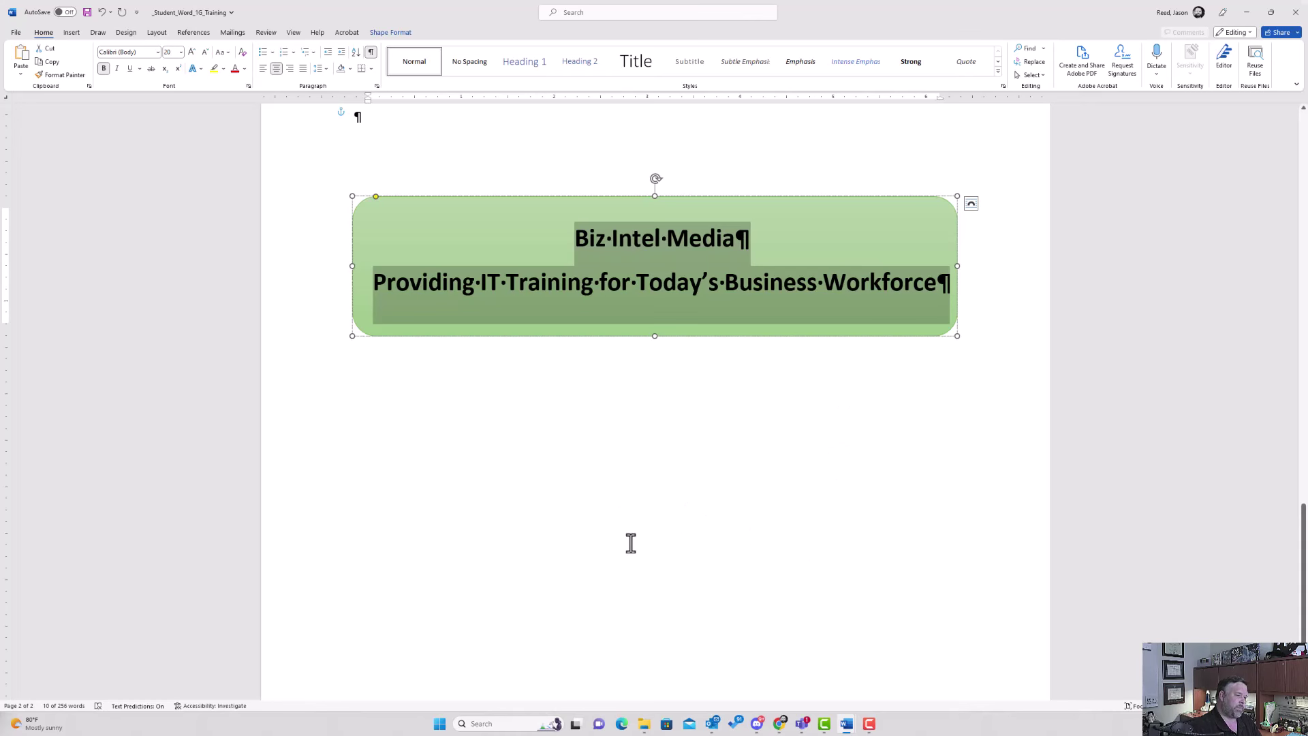
{"action": "left_click", "coordinate": [674, 543]}
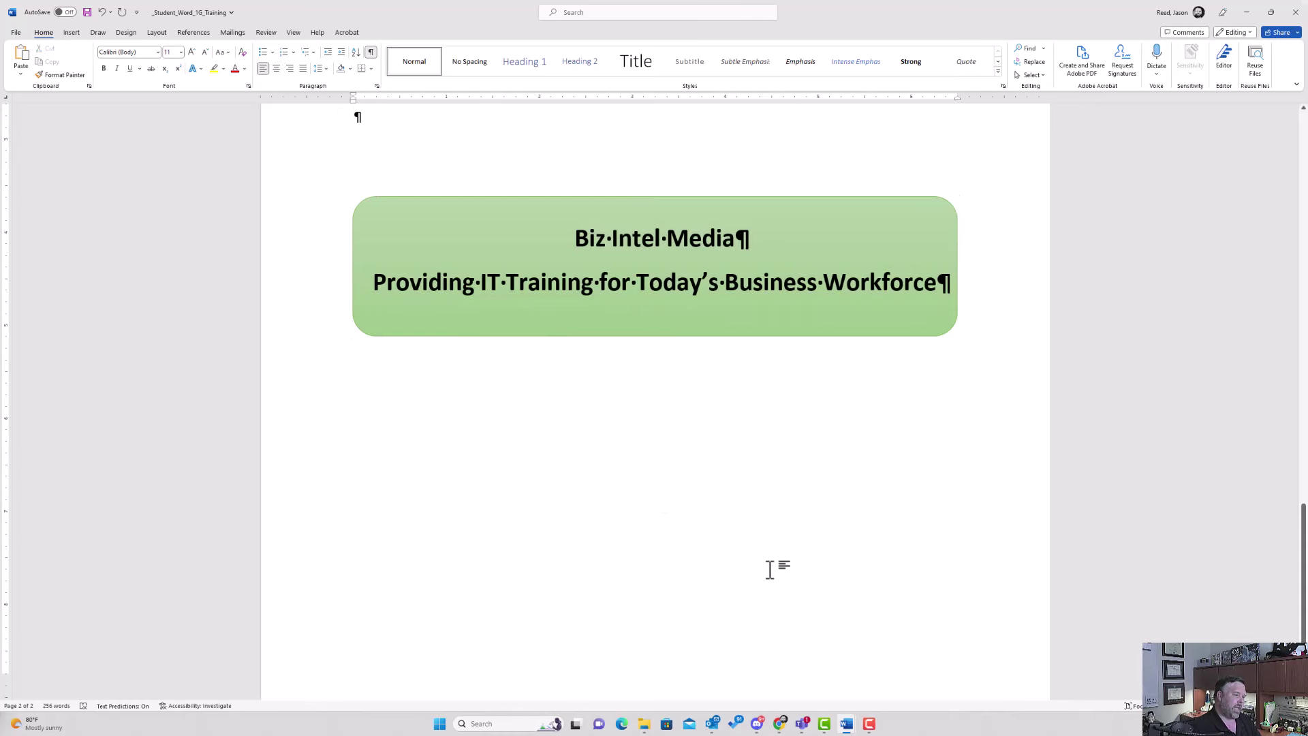
- Open the text box choices for inserting a text box on the document's first page
{"action": "scroll", "coordinate": [771, 569], "scroll_direction": "up", "scroll_amount": 15}
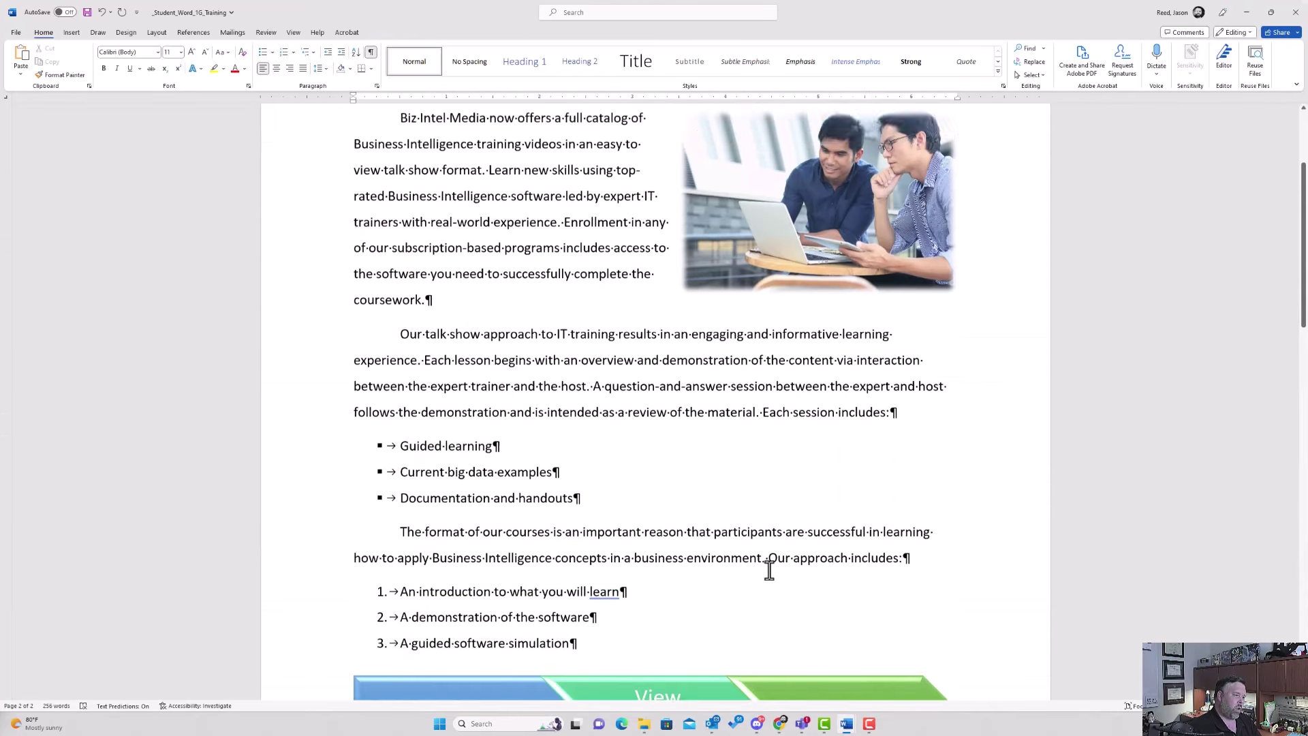
{"action": "scroll", "coordinate": [770, 570], "scroll_direction": "up", "scroll_amount": 4}
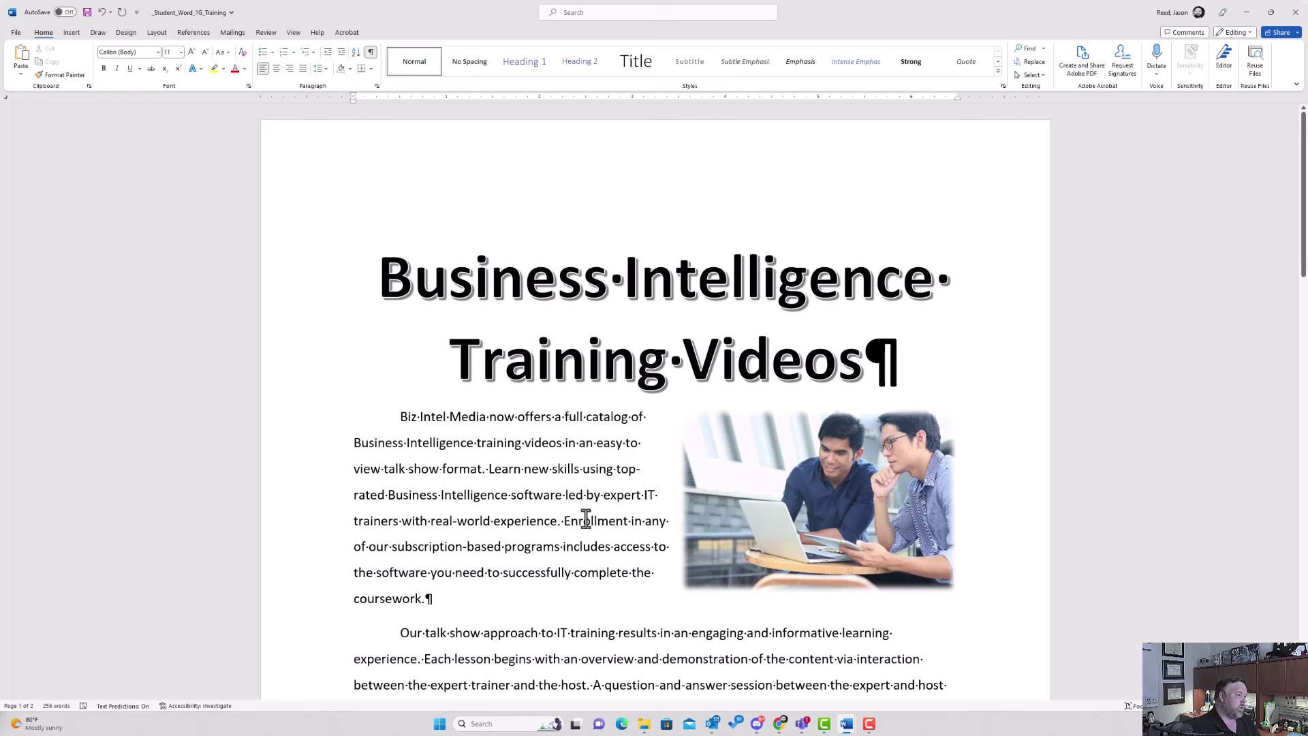
{"action": "left_click", "coordinate": [69, 34]}
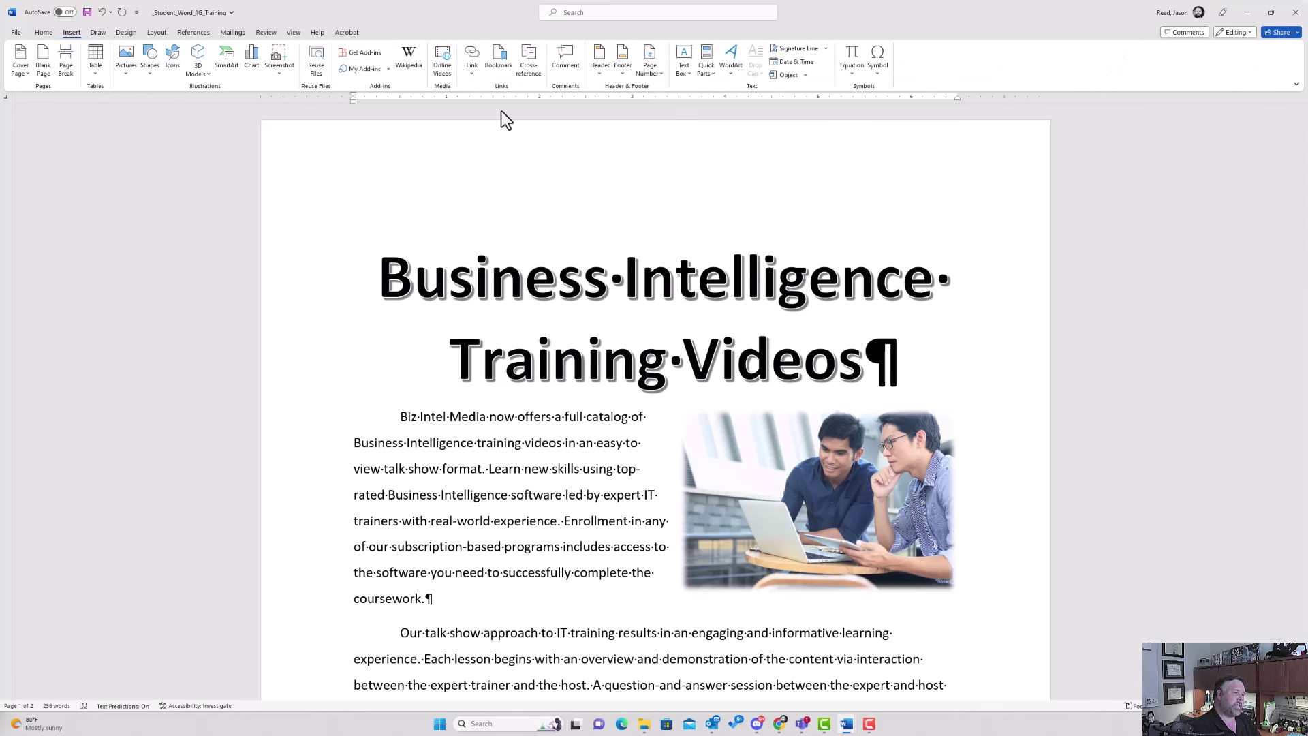
{"action": "left_click", "coordinate": [685, 70]}
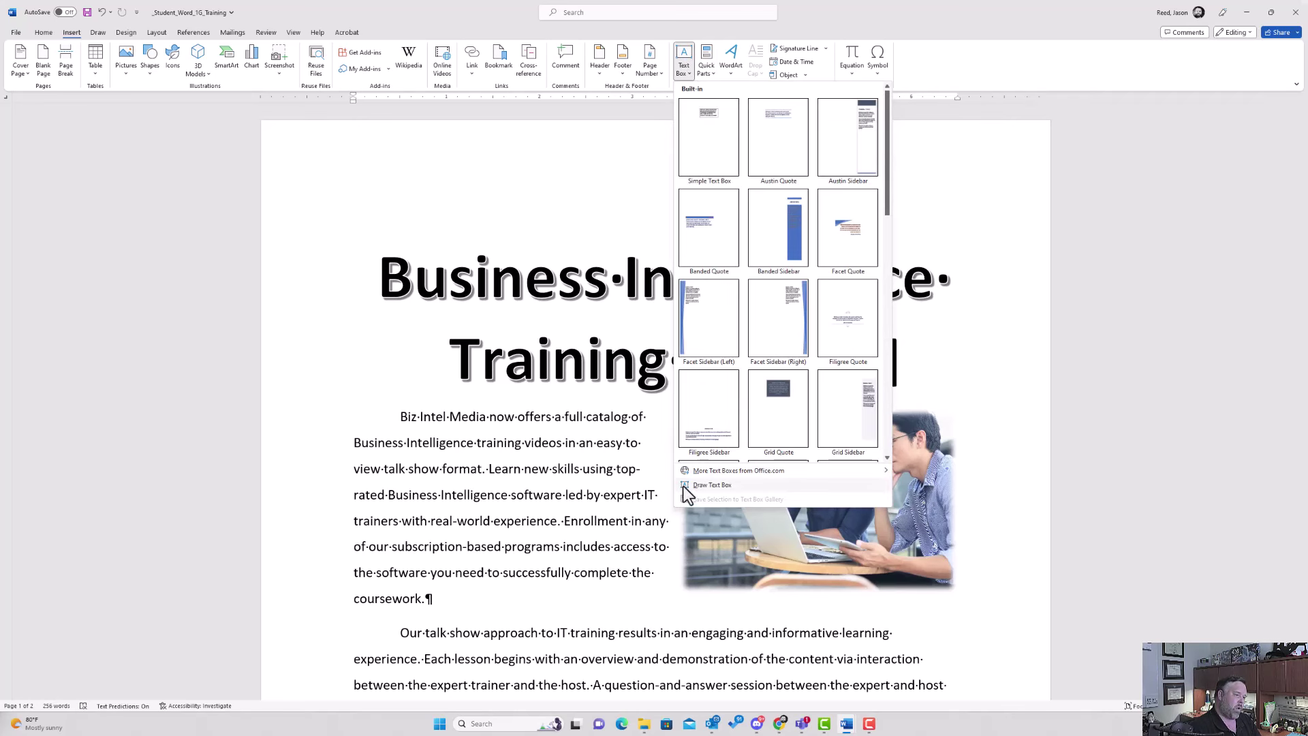